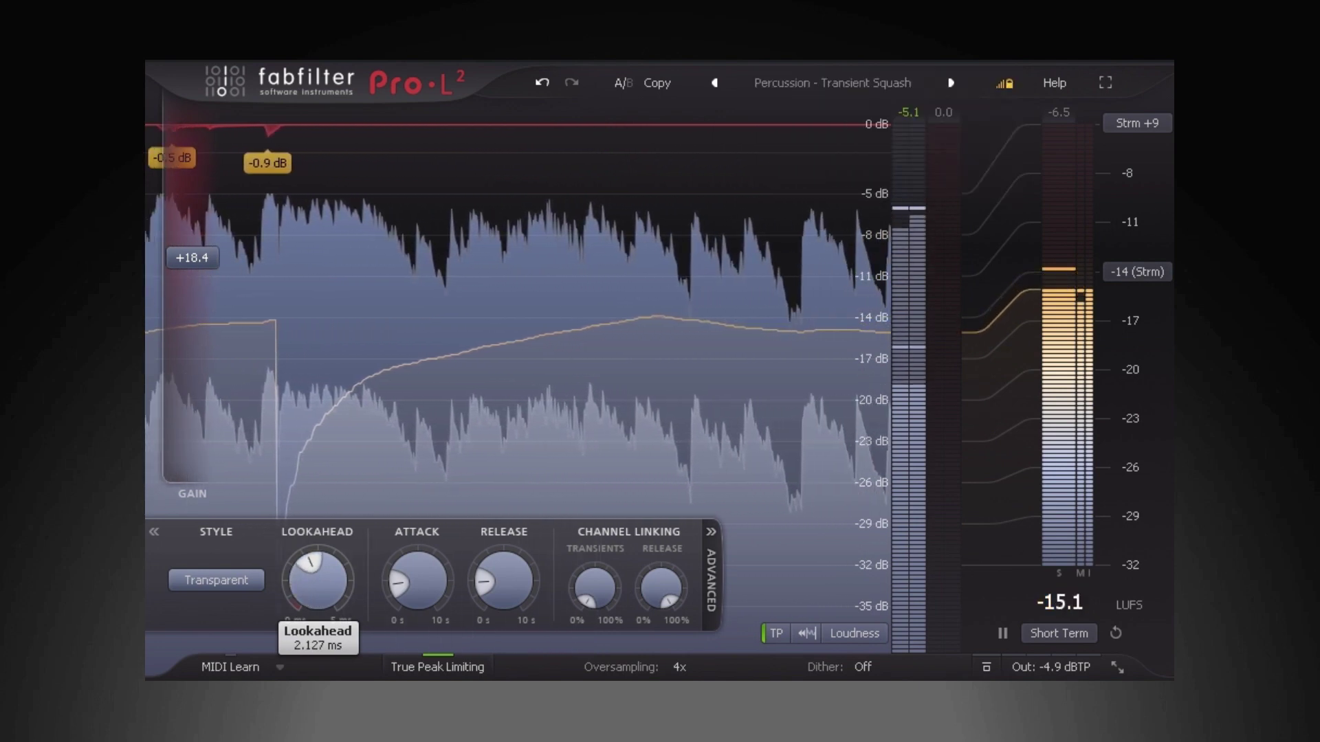
# Set the gain to +18.6 dB and shorten the attack time.
pyautogui.moveTo(193, 258); pyautogui.dragTo(192, 254)
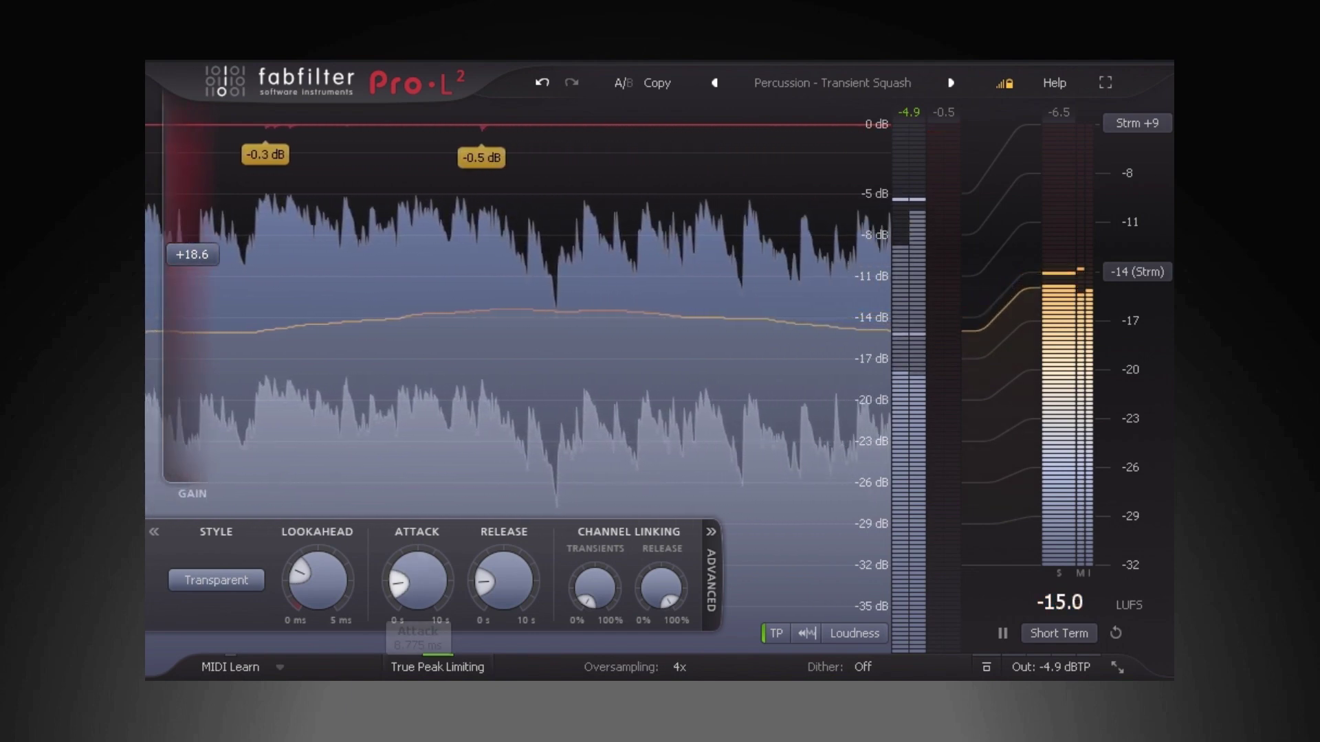
pyautogui.moveTo(417, 581)
pyautogui.moveTo(417, 582); pyautogui.dragTo(417, 619)
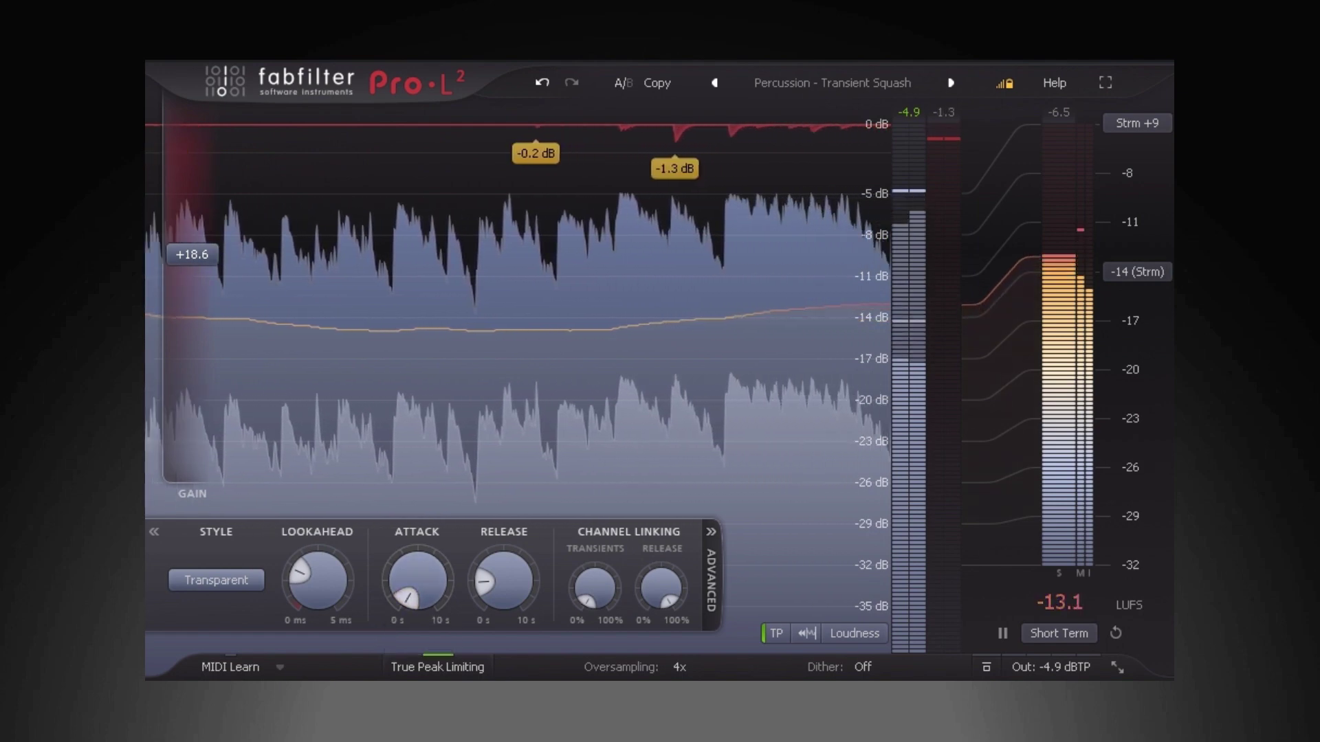
# Lengthen the release time to about 795 ms and slightly reduce the release channel linking.
pyautogui.moveTo(504, 582); pyautogui.dragTo(504, 550)
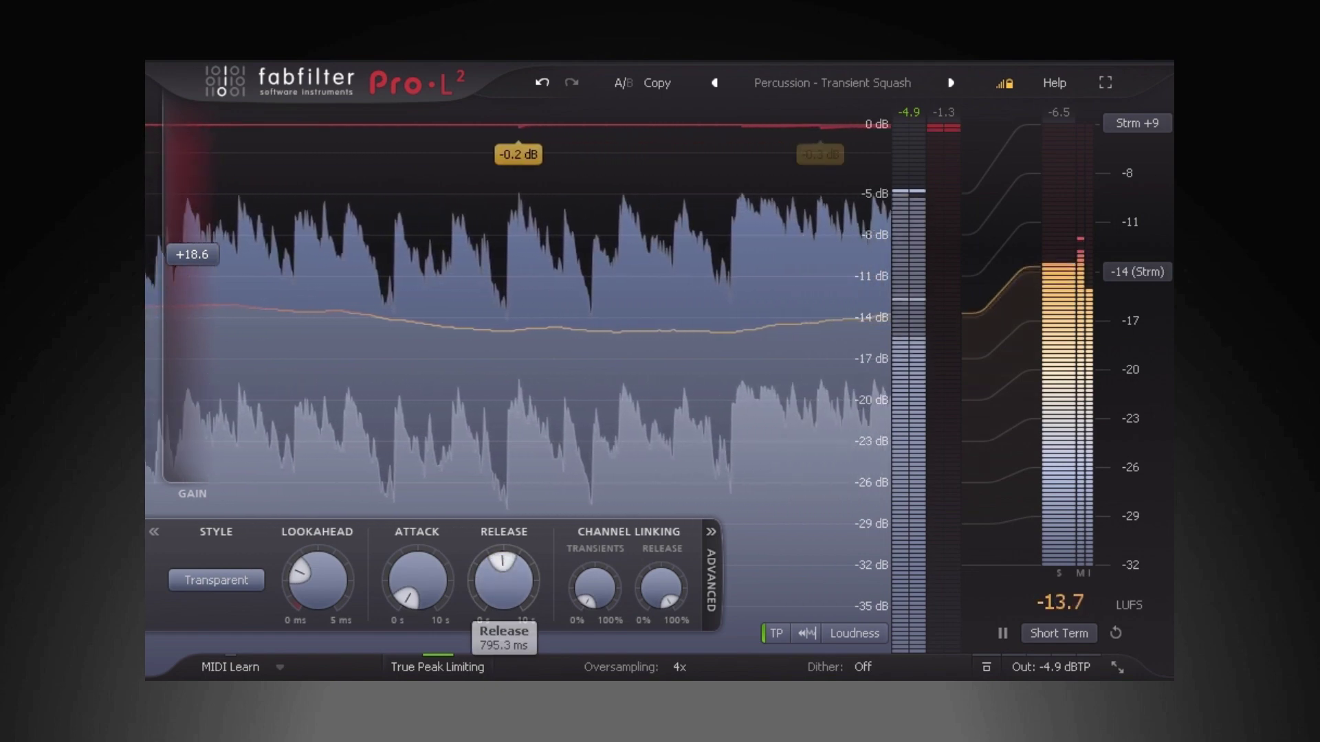
pyautogui.moveTo(595, 587)
pyautogui.moveTo(595, 588); pyautogui.dragTo(660, 560)
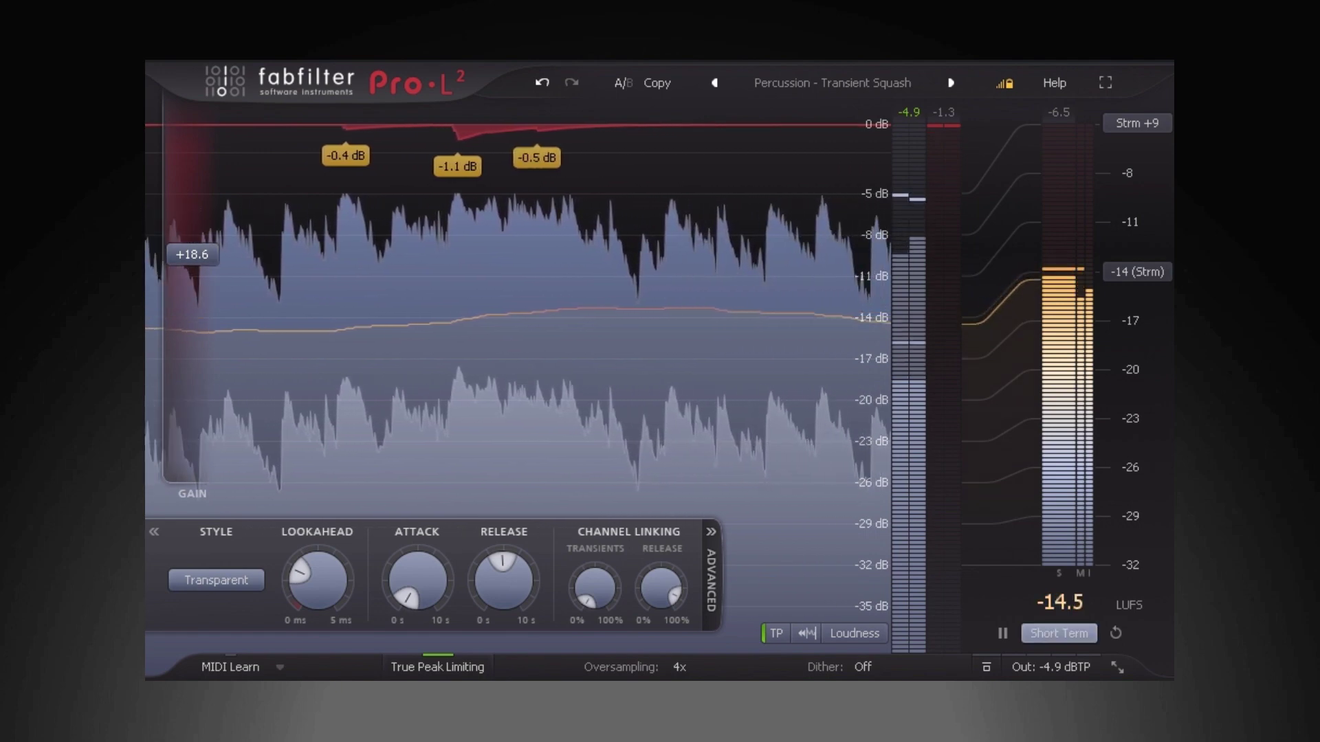
# Reset the loudness measurement and set the loudness target to -9 LUFS (CD).
pyautogui.click(1115, 633)
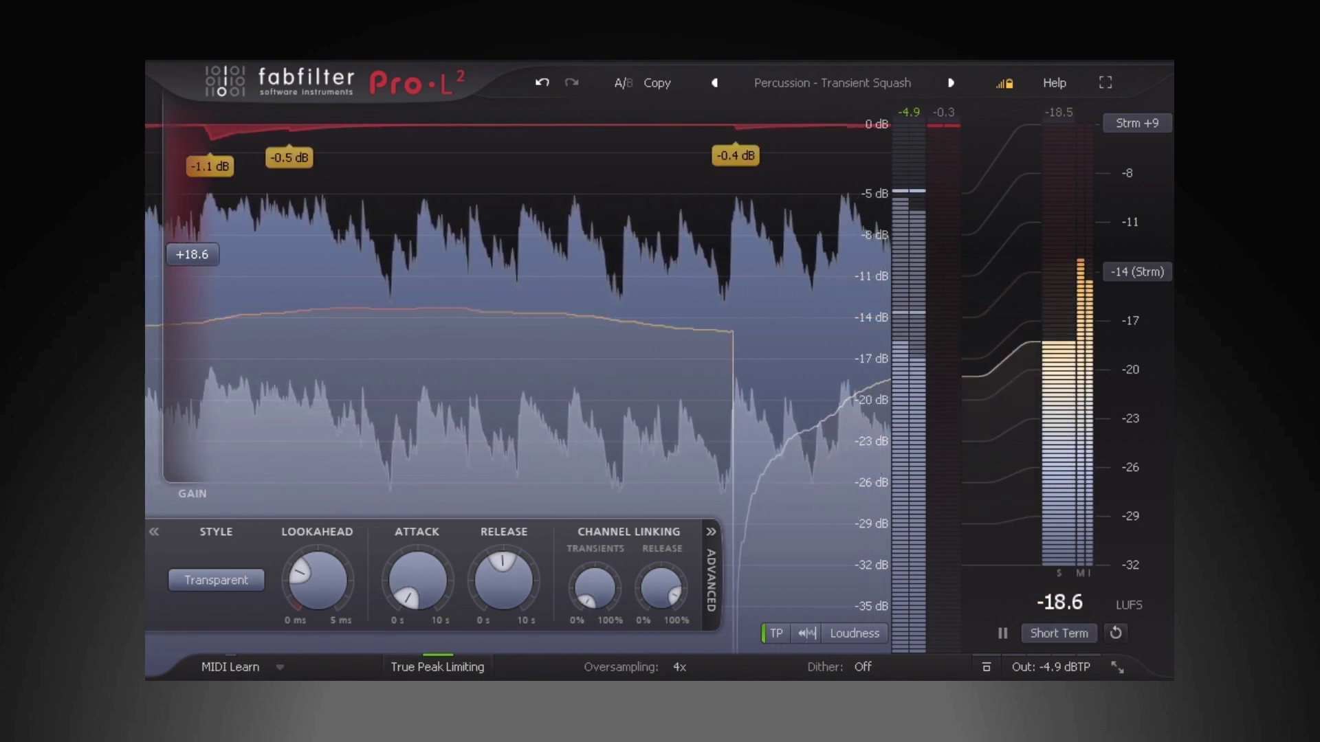
pyautogui.click(1138, 271)
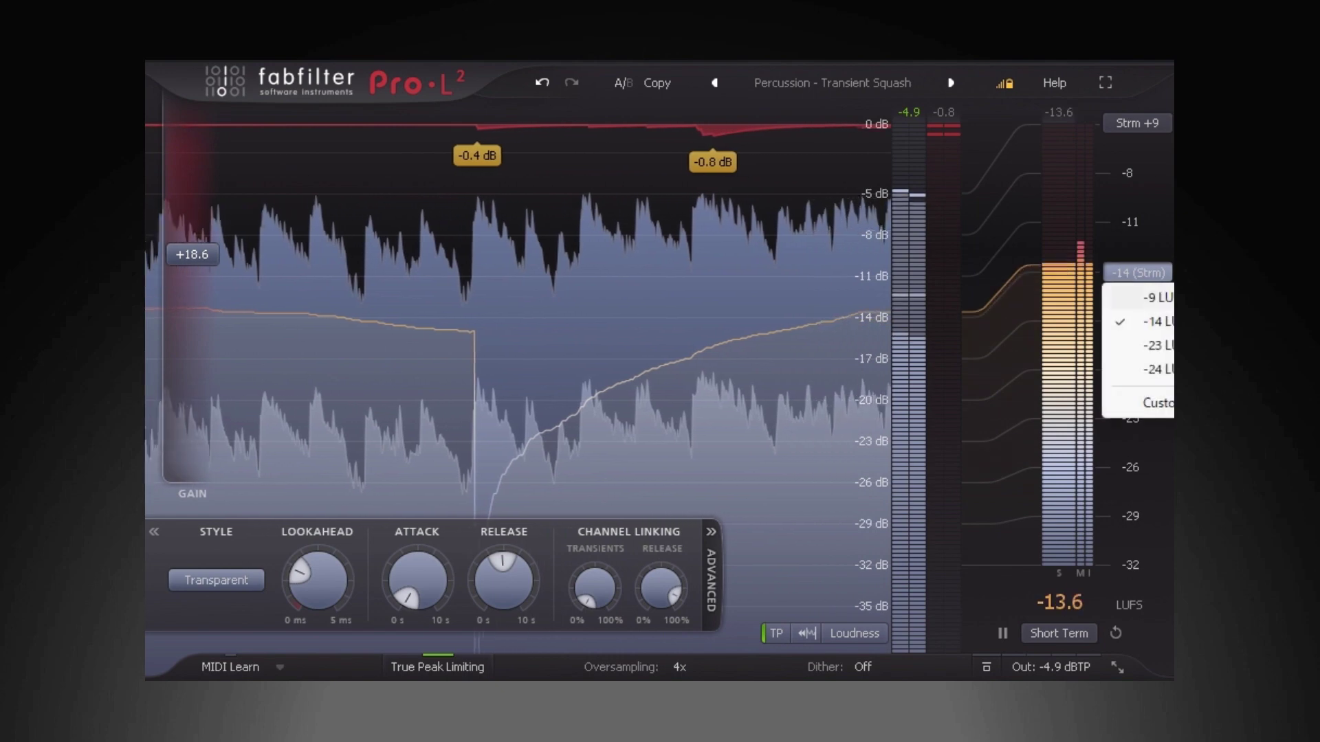
pyautogui.click(1138, 297)
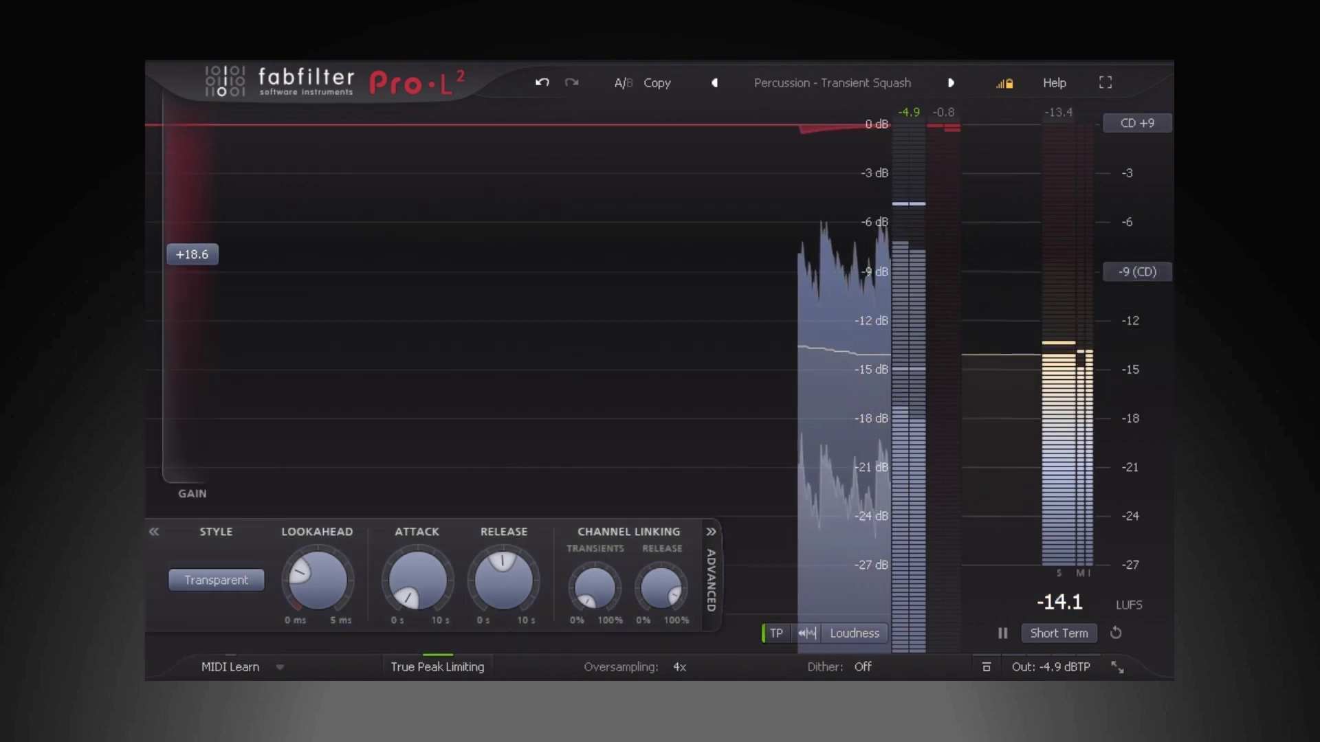
# Raise the gain to +22.9 dB and set the limiting style to Punchy.
pyautogui.moveTo(192, 254)
pyautogui.moveTo(192, 254); pyautogui.dragTo(192, 231)
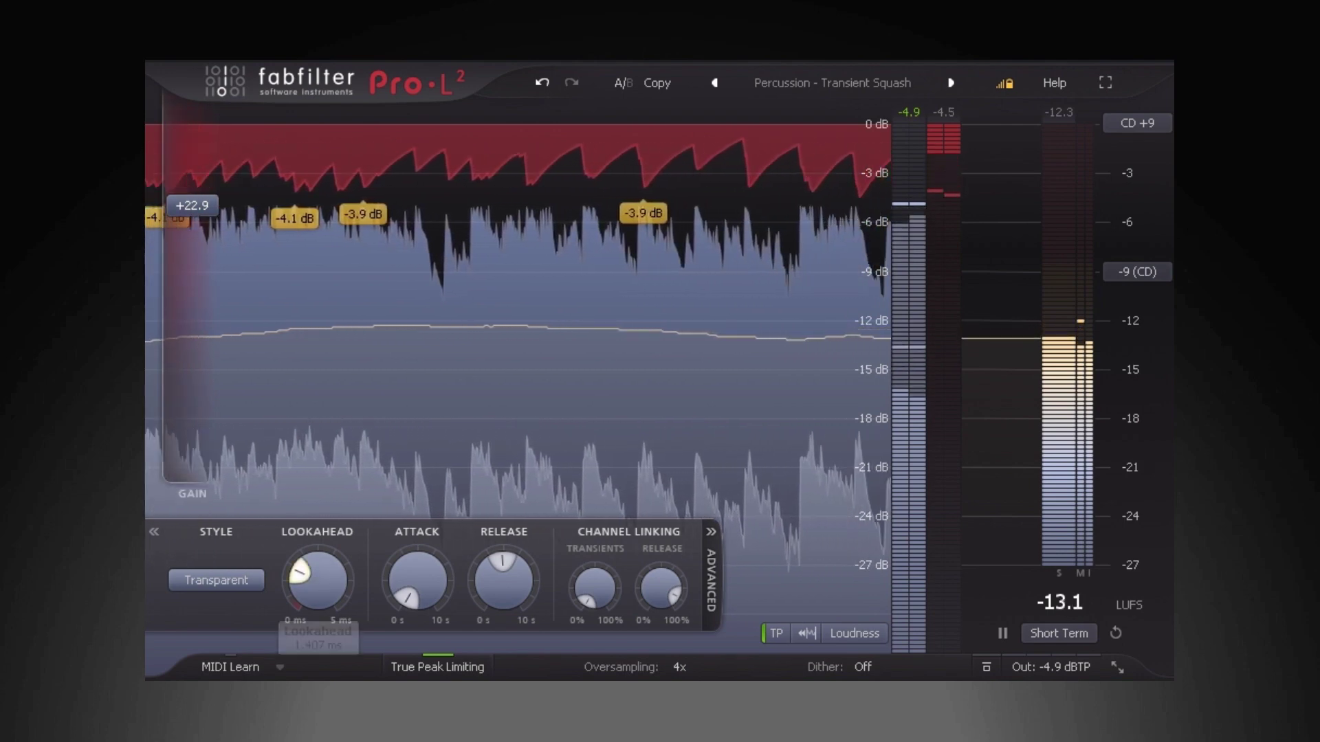
pyautogui.click(216, 581)
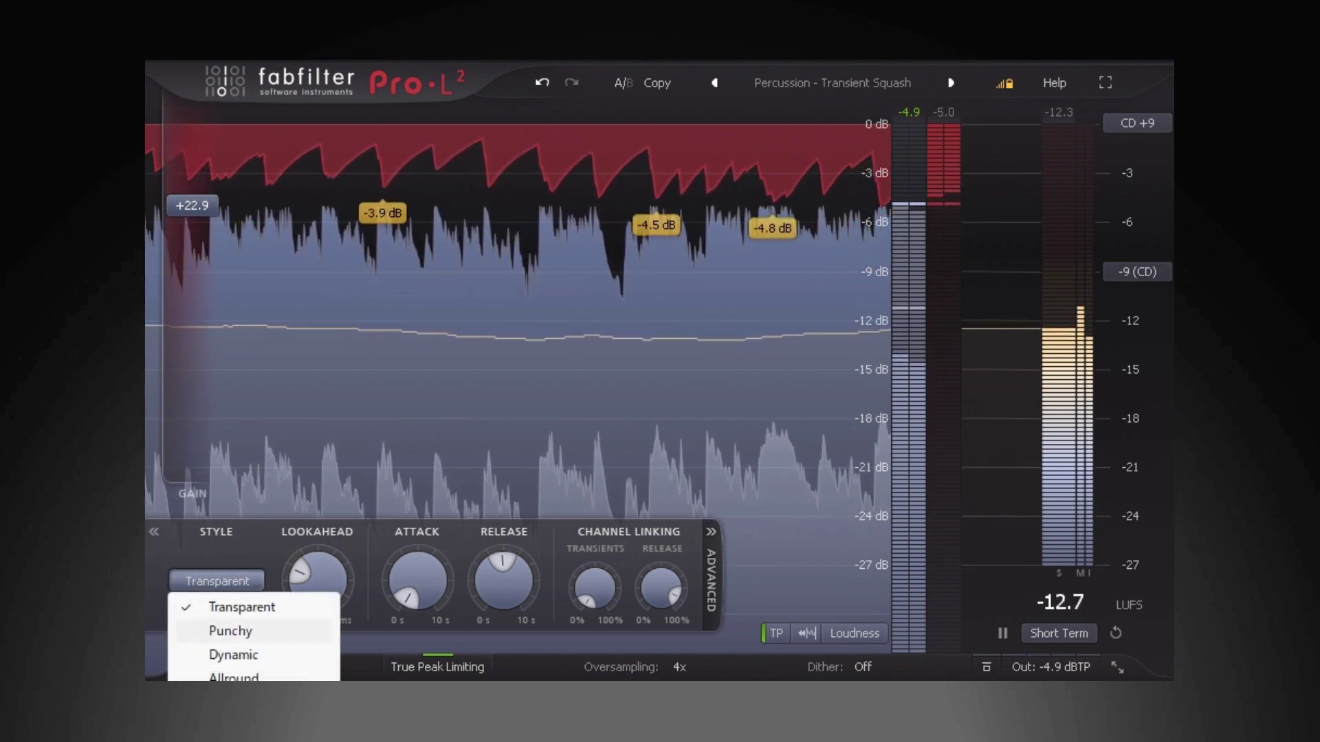
pyautogui.click(230, 631)
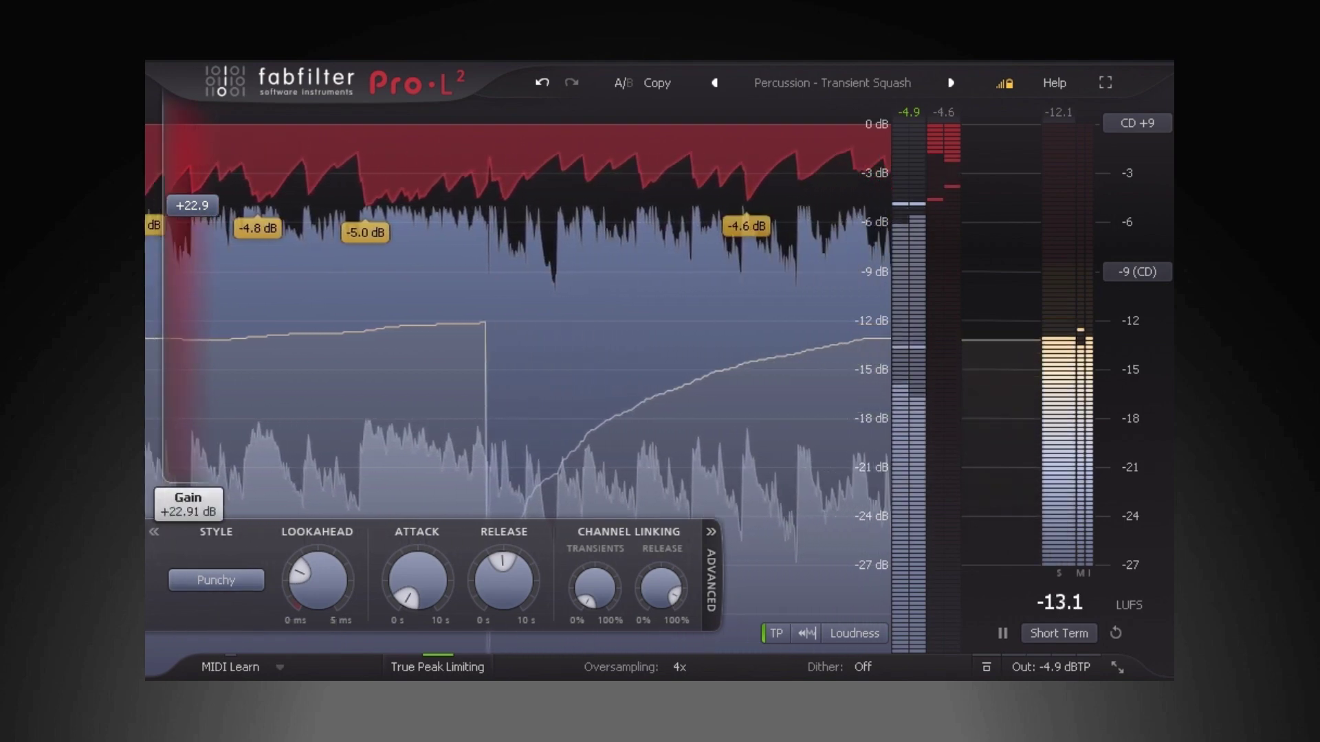
# Switch the limiting style to Dynamic and lower the gain to +20.4 dB.
pyautogui.click(216, 580)
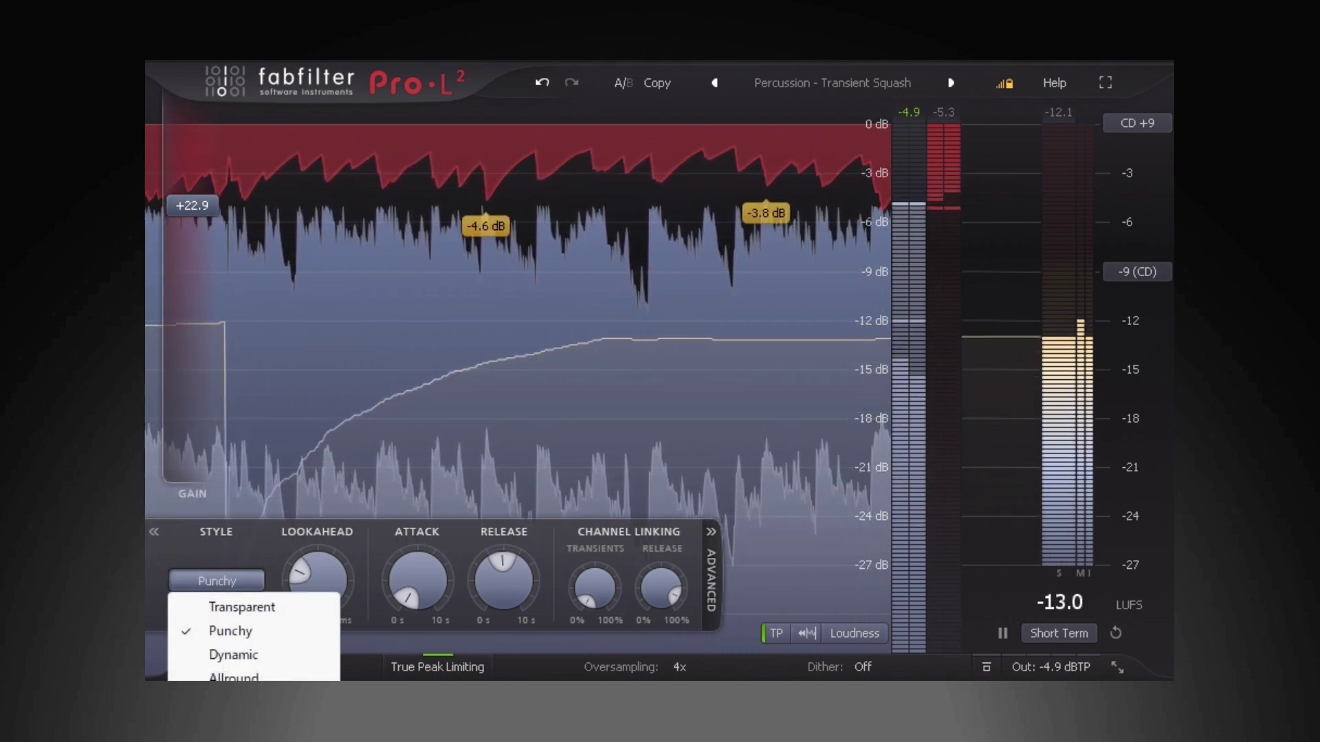
pyautogui.click(234, 654)
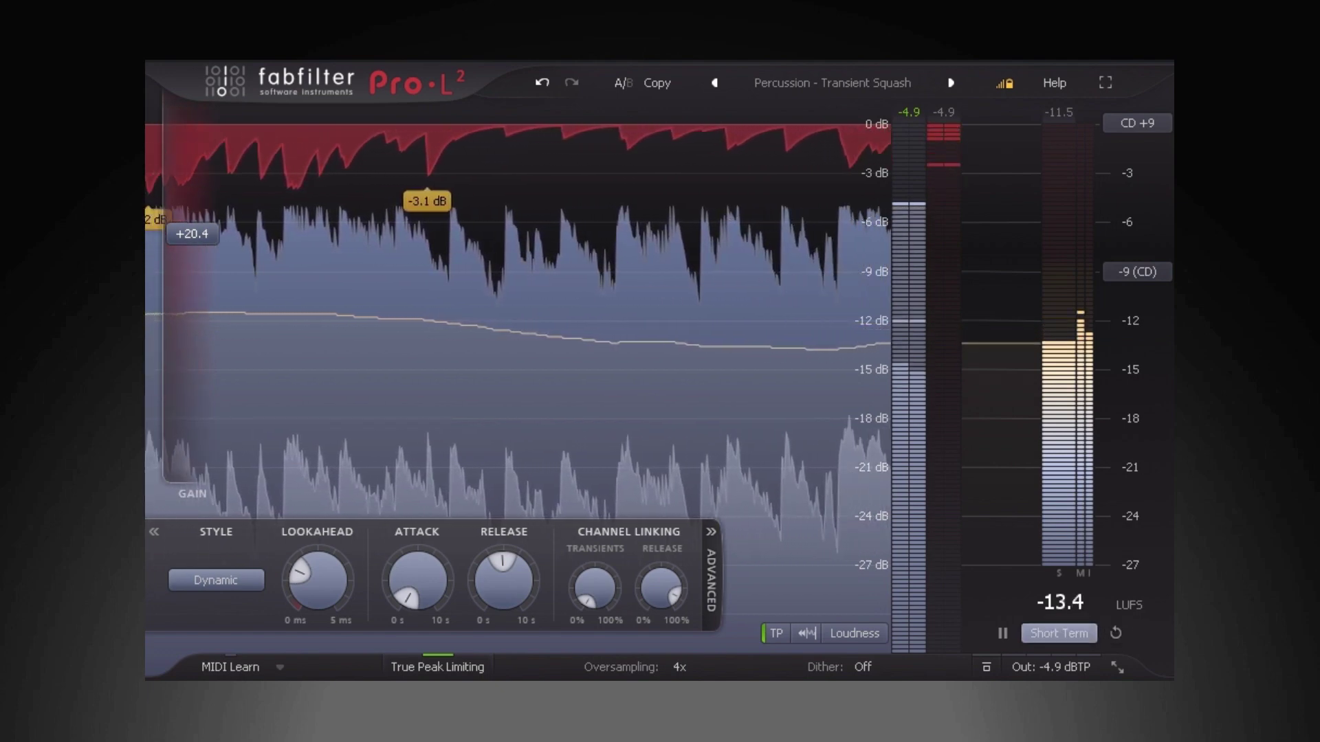
pyautogui.moveTo(1051, 668)
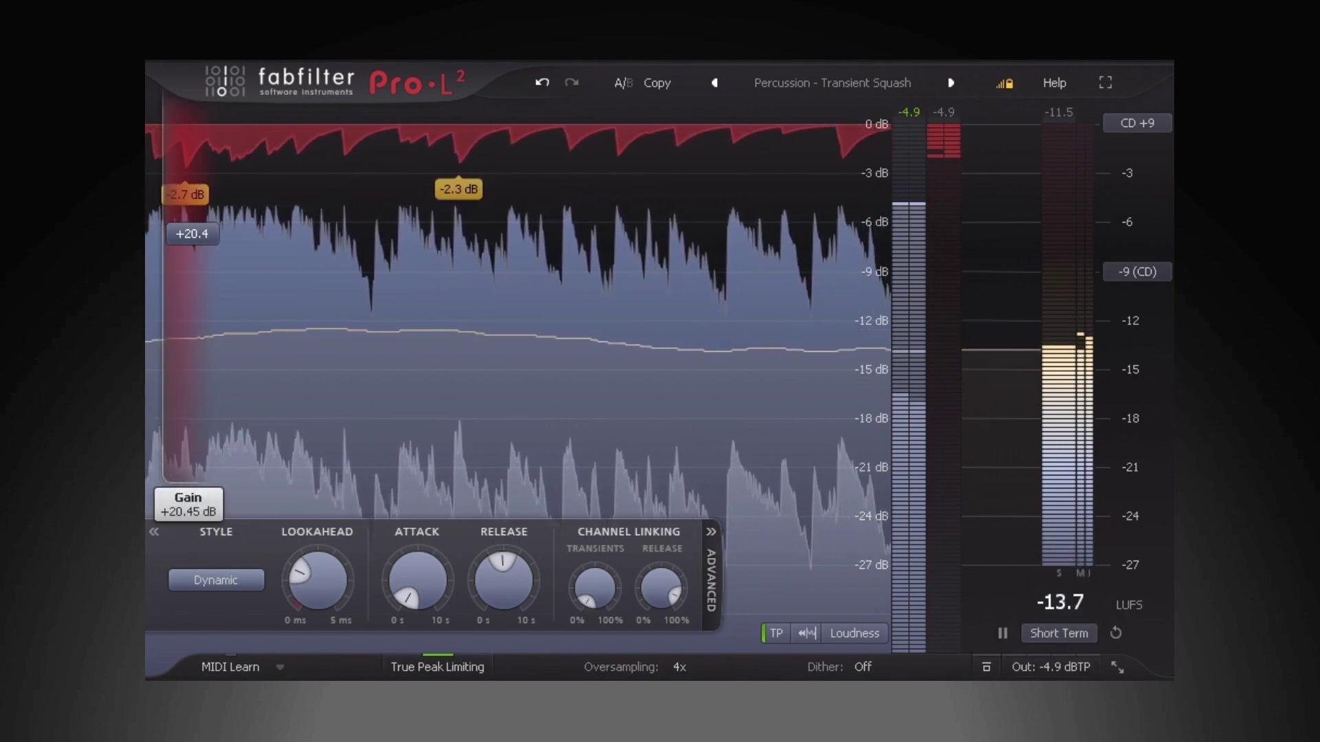
pyautogui.moveTo(192, 235)
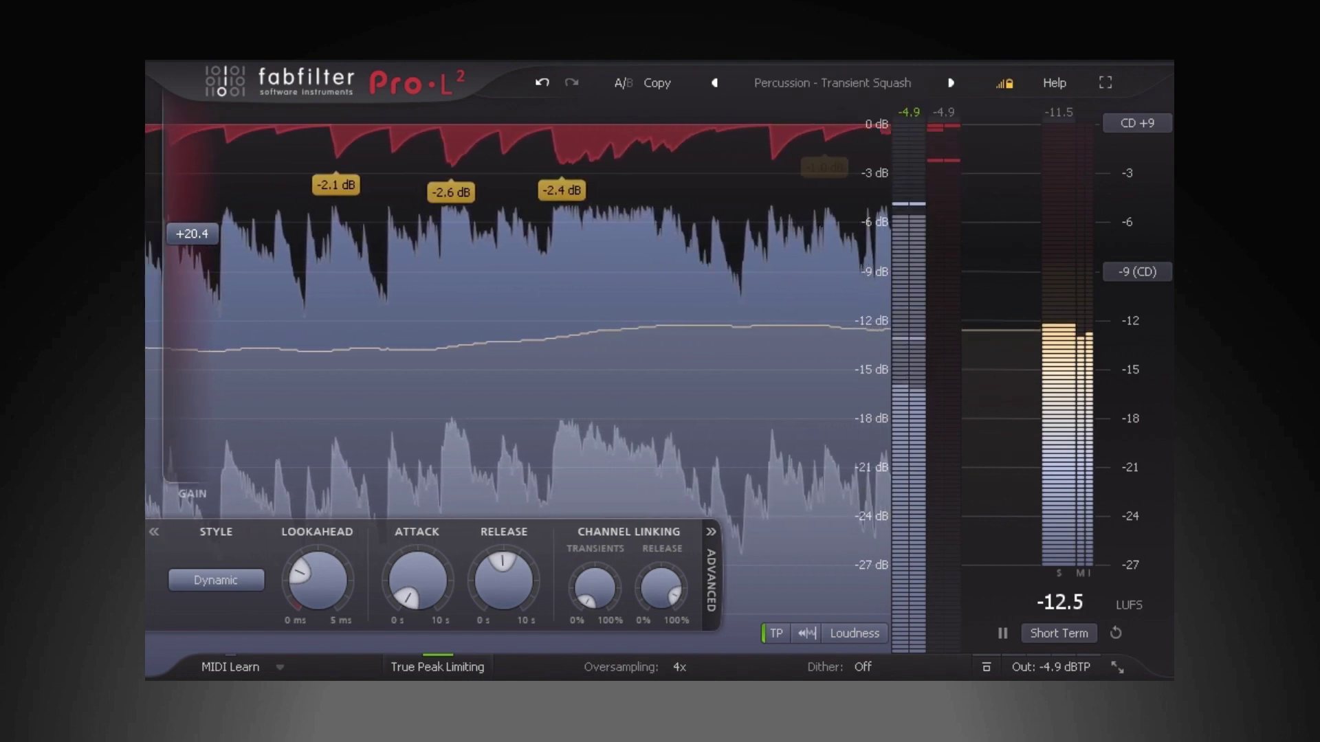
# Switch the limiting style to Allround and set the gain to +20.7 dB.
pyautogui.click(216, 581)
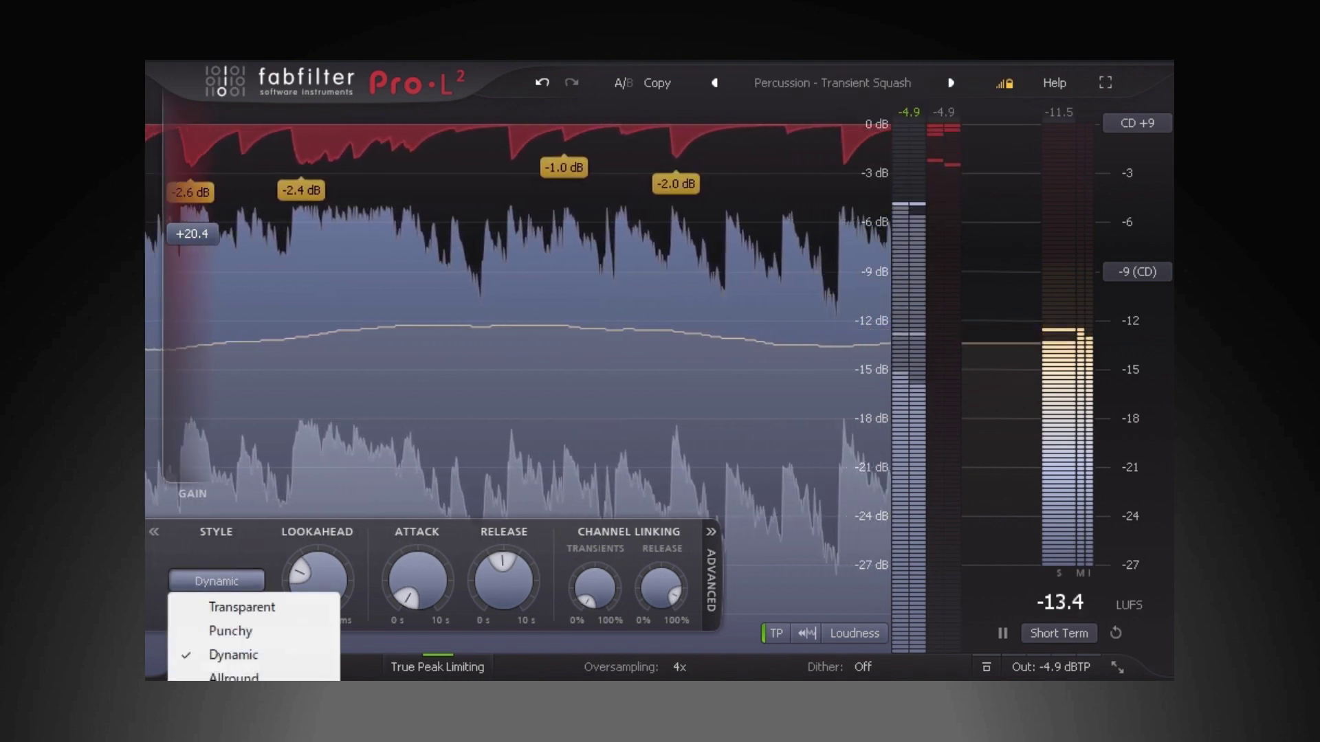
pyautogui.click(234, 676)
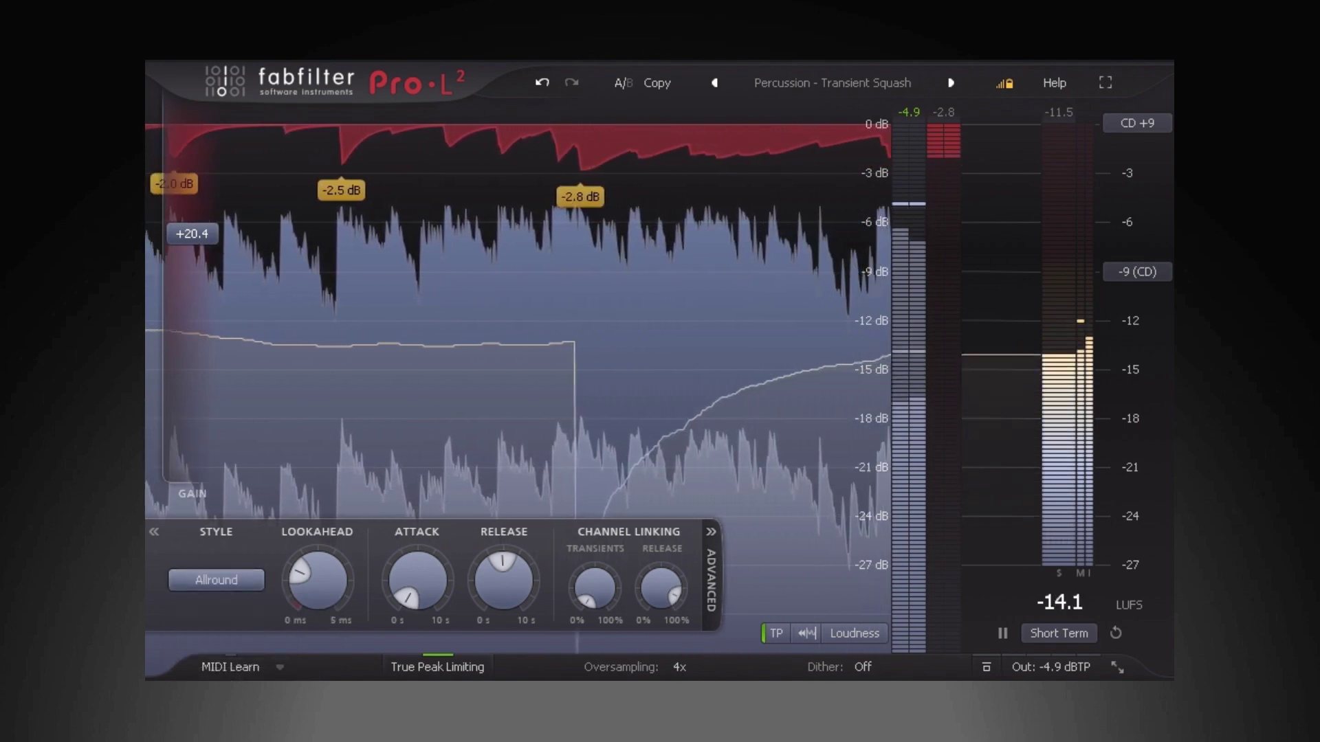
pyautogui.moveTo(317, 581)
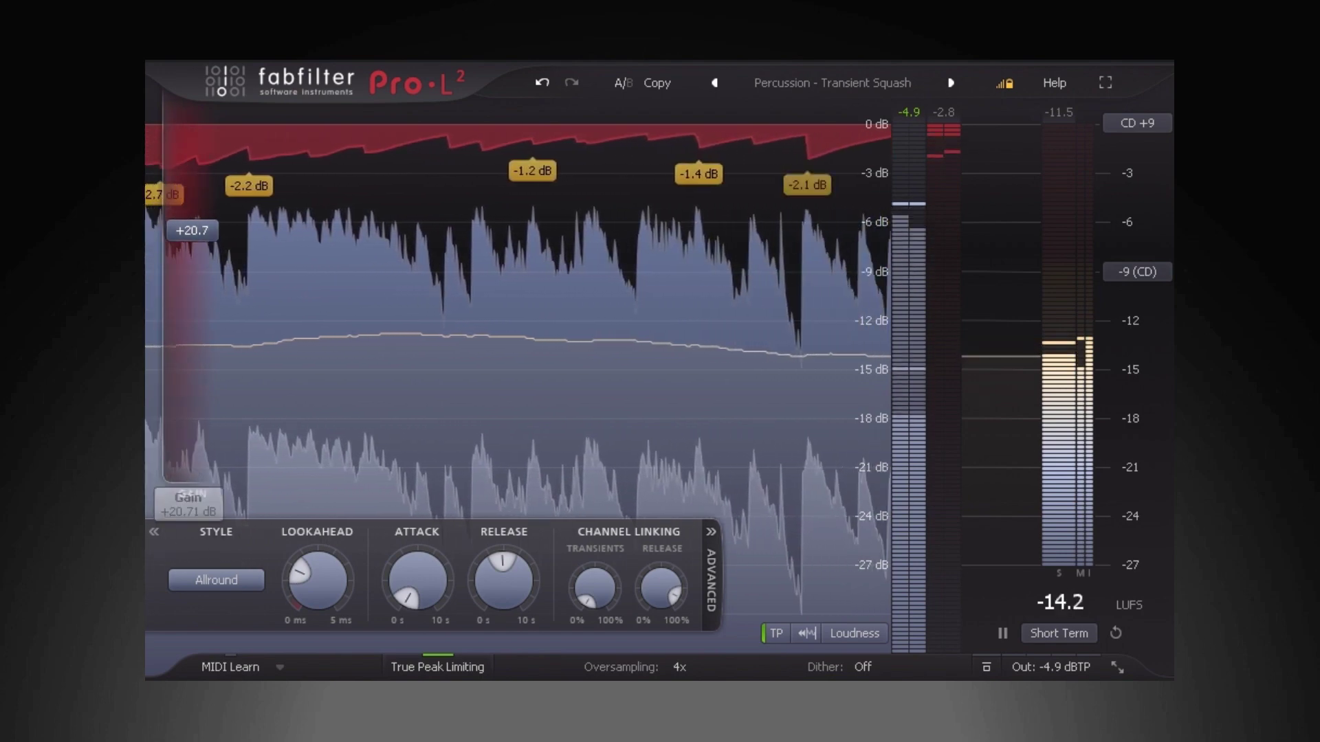
# Switch the limiting style to Aggressive and lower the gain to +19.8 dB.
pyautogui.click(216, 580)
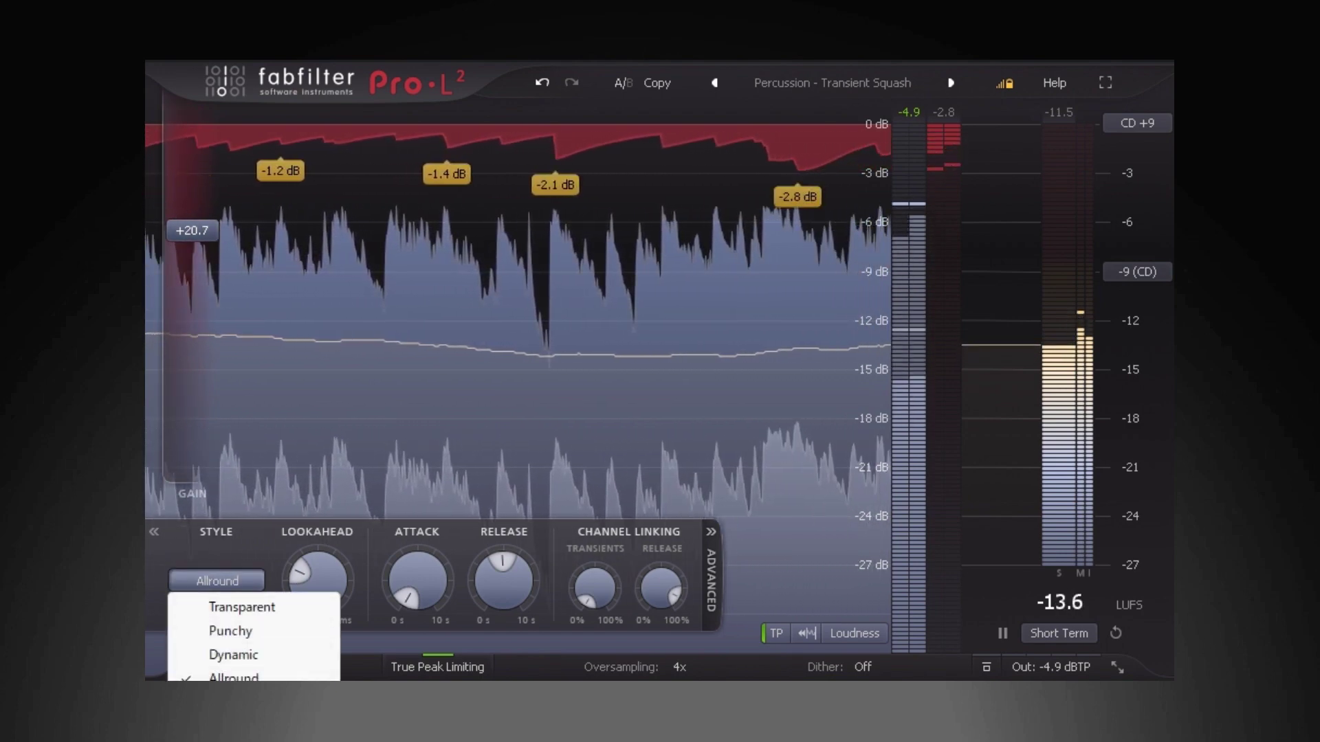
pyautogui.click(239, 702)
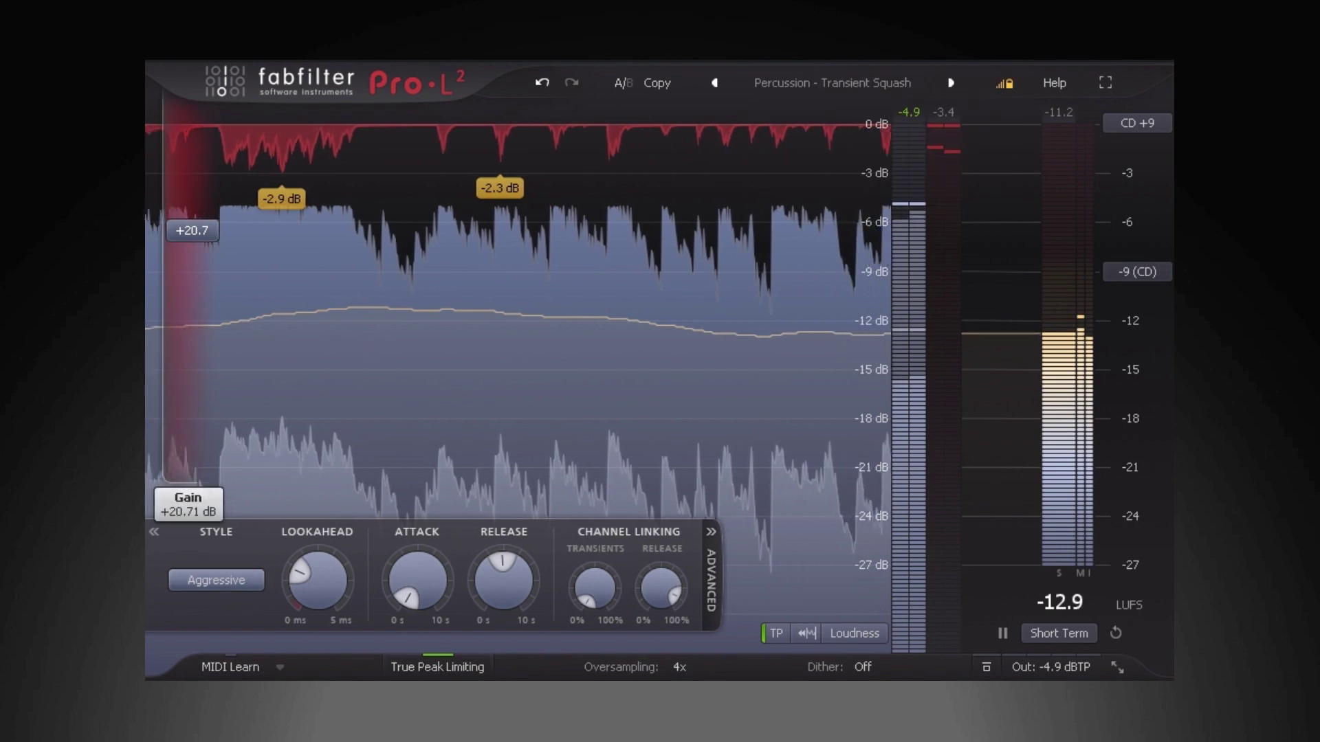
pyautogui.moveTo(192, 241); pyautogui.dragTo(192, 242)
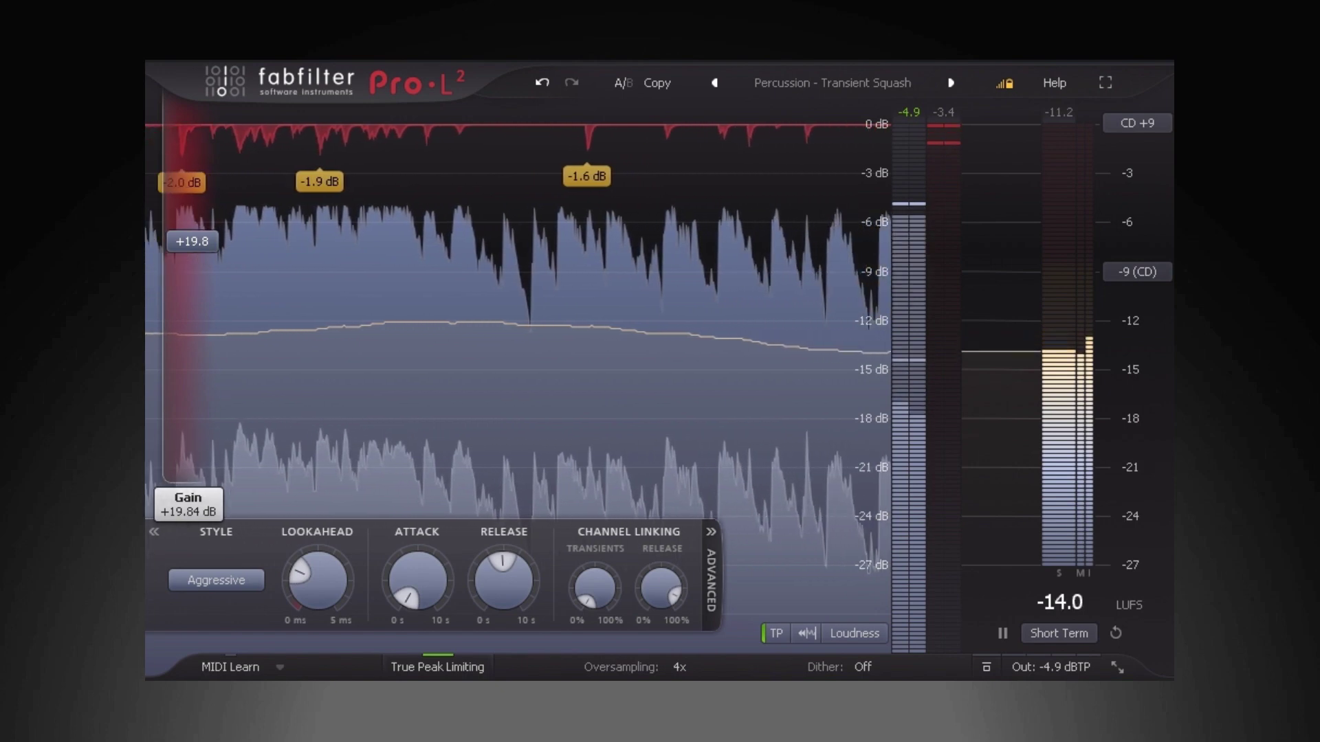
# Change the limiting style to Modern.
pyautogui.click(216, 580)
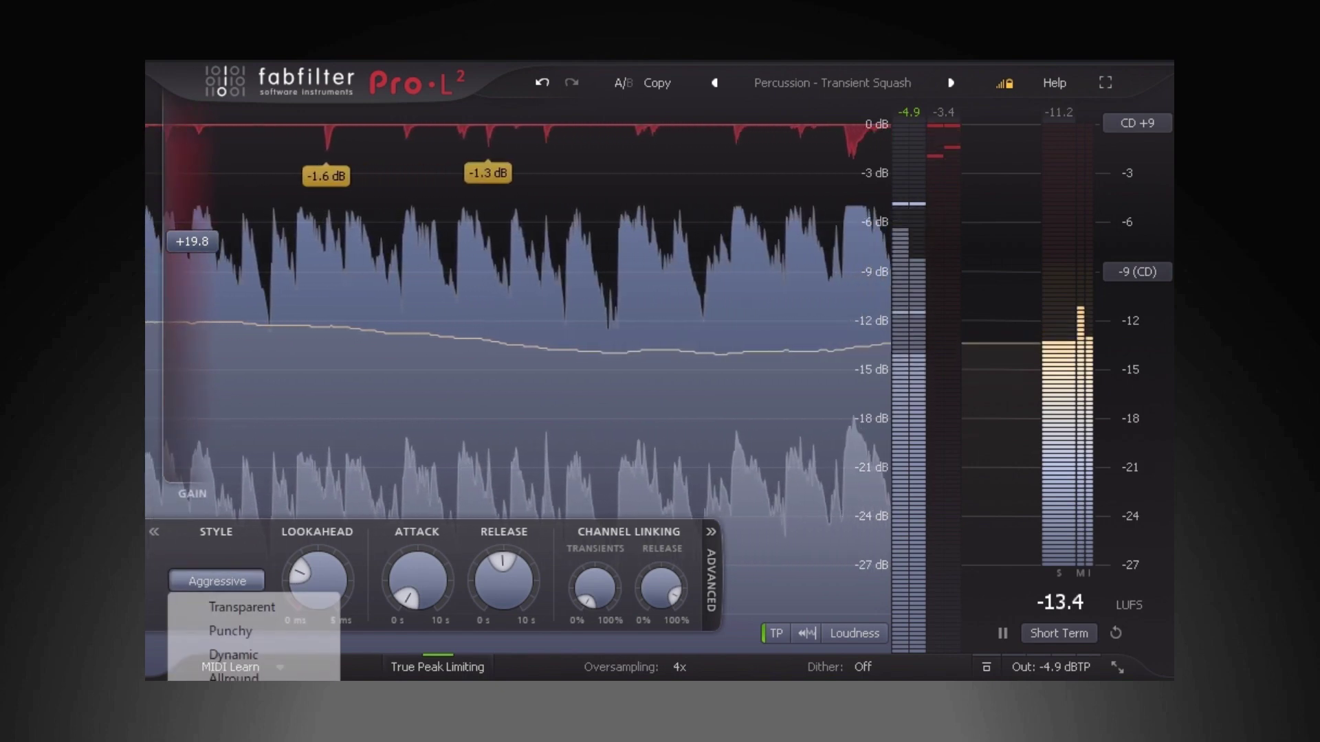
pyautogui.click(230, 725)
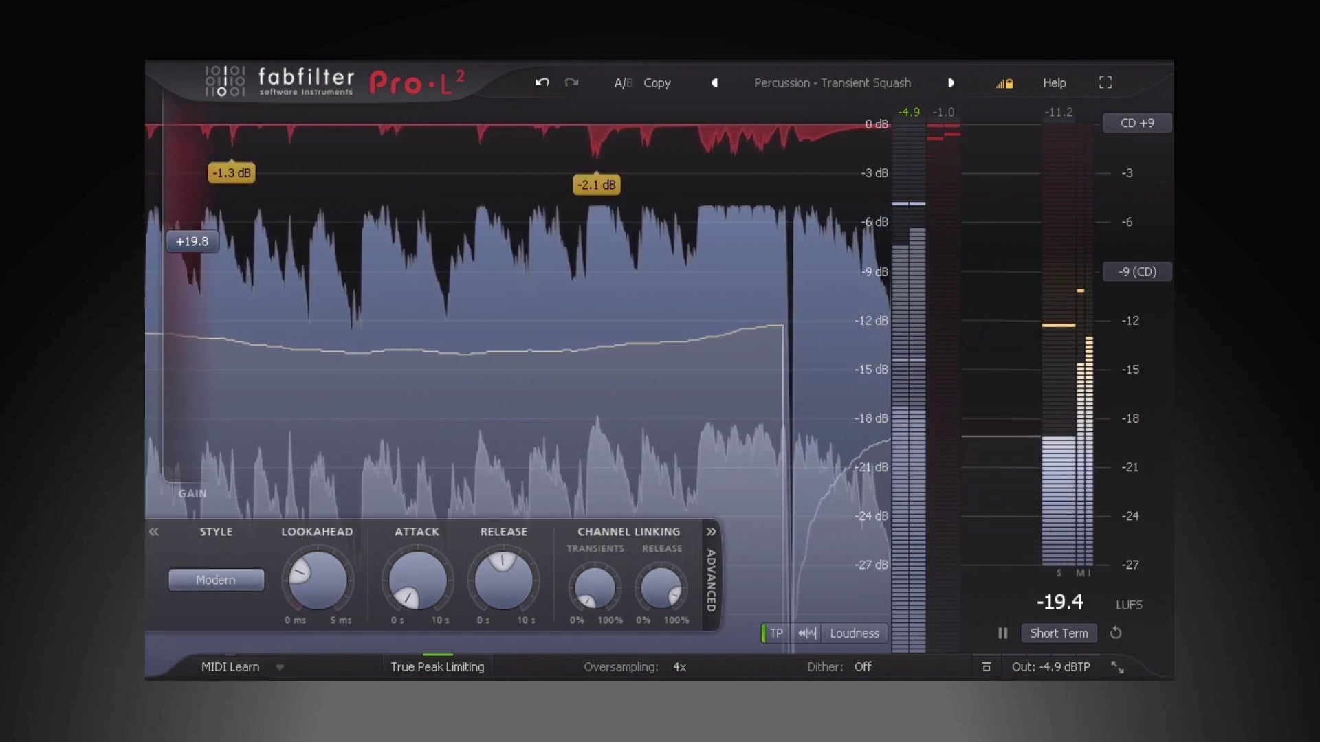
pyautogui.moveTo(215, 580)
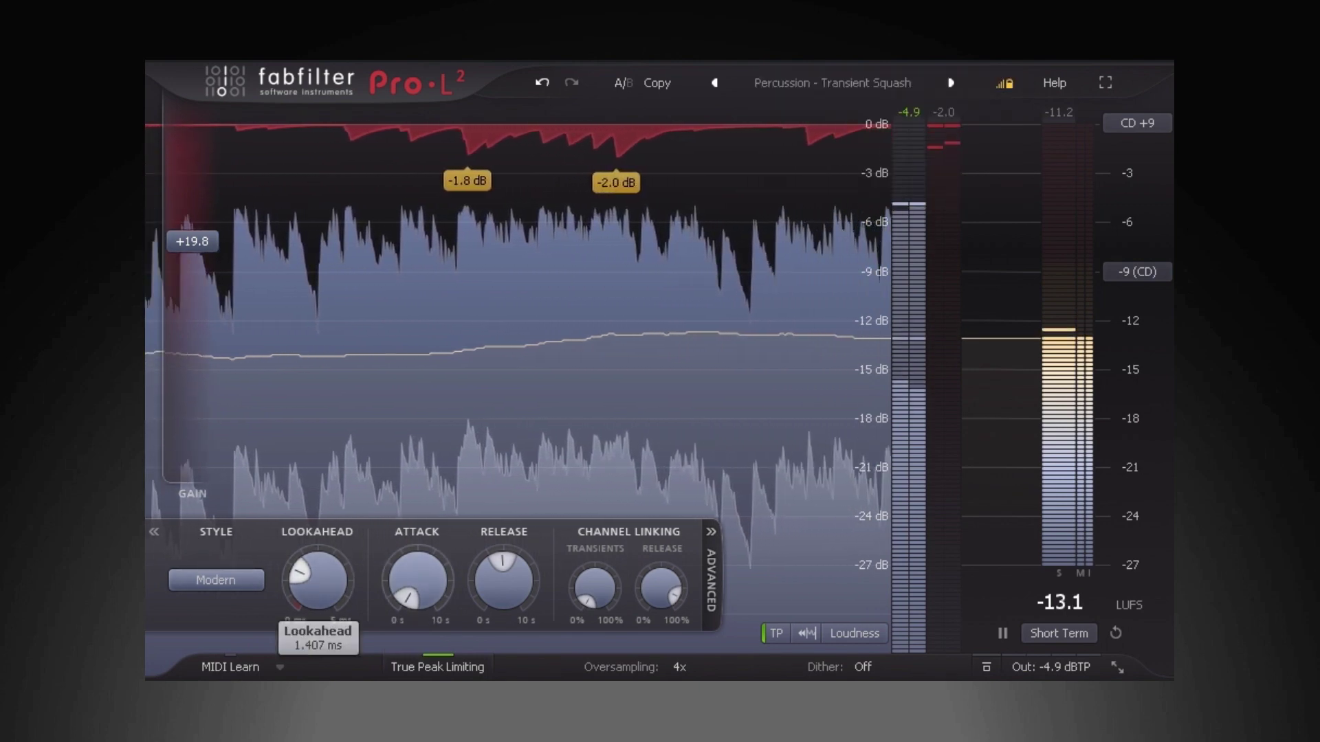
# Audition the Bus limiting style, and change the style to Safe.
pyautogui.click(216, 580)
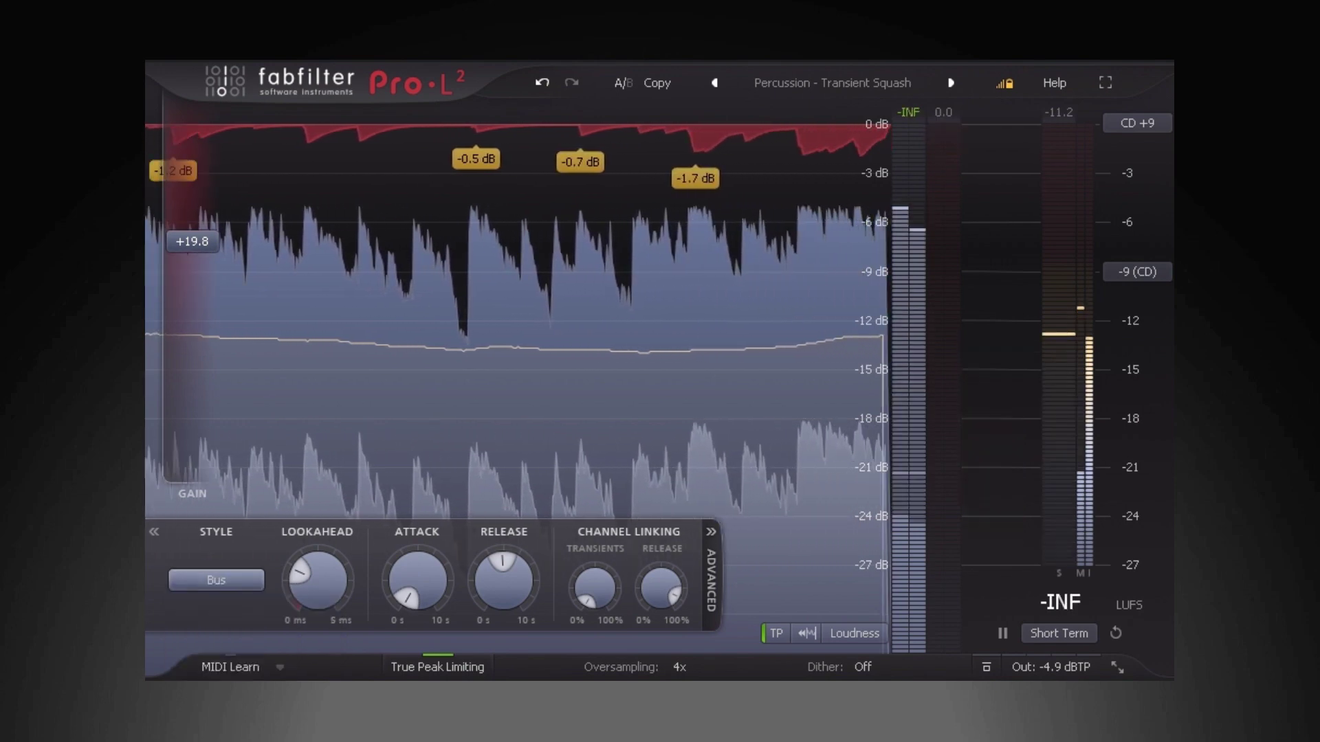
pyautogui.press('space')
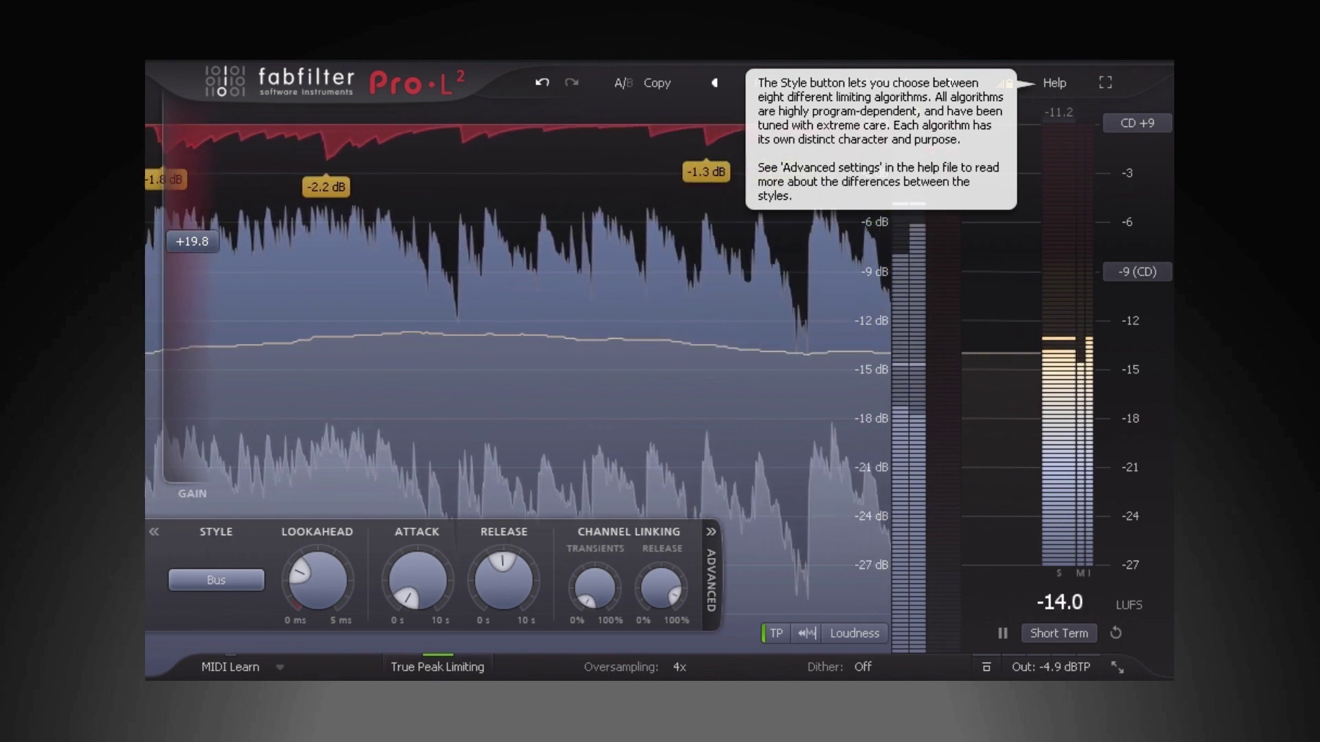
pyautogui.click(216, 580)
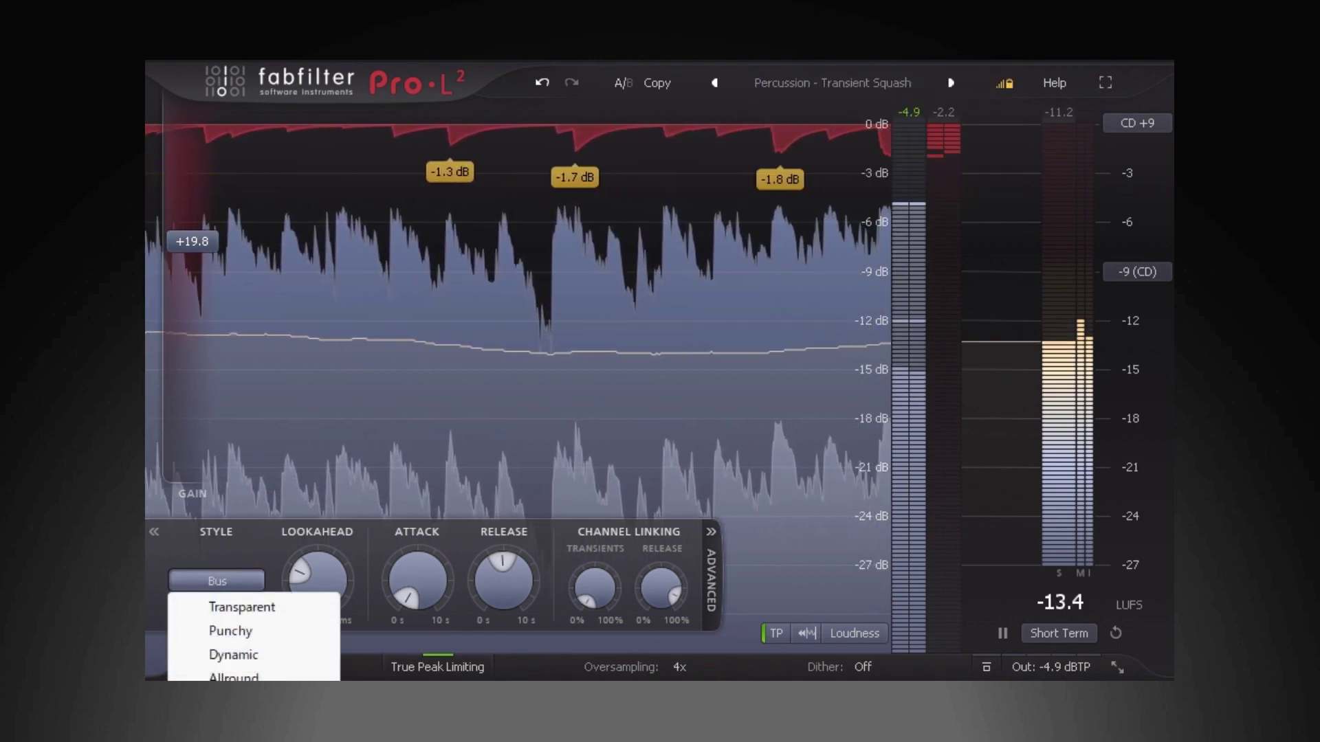
pyautogui.click(215, 741)
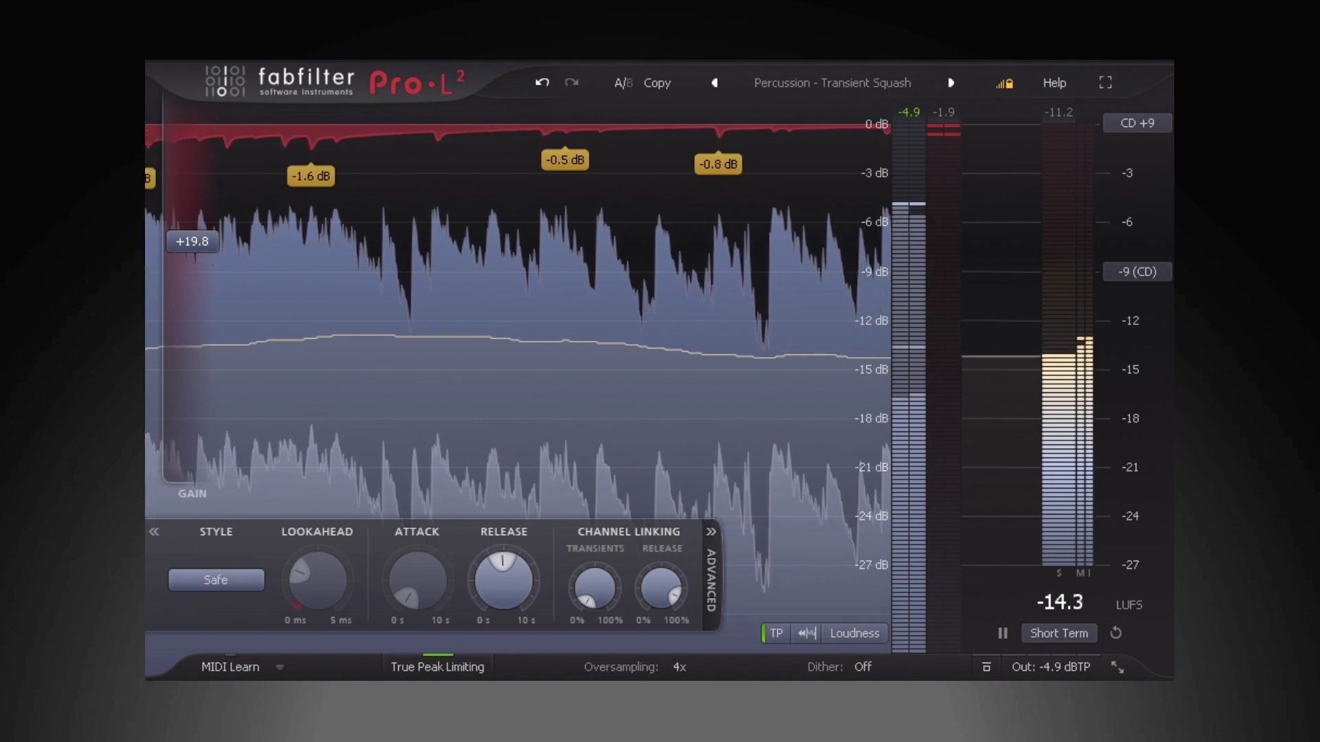
# Load the Aggressive preset from the Basic category, and advance to the Allround preset.
pyautogui.moveTo(818, 109)
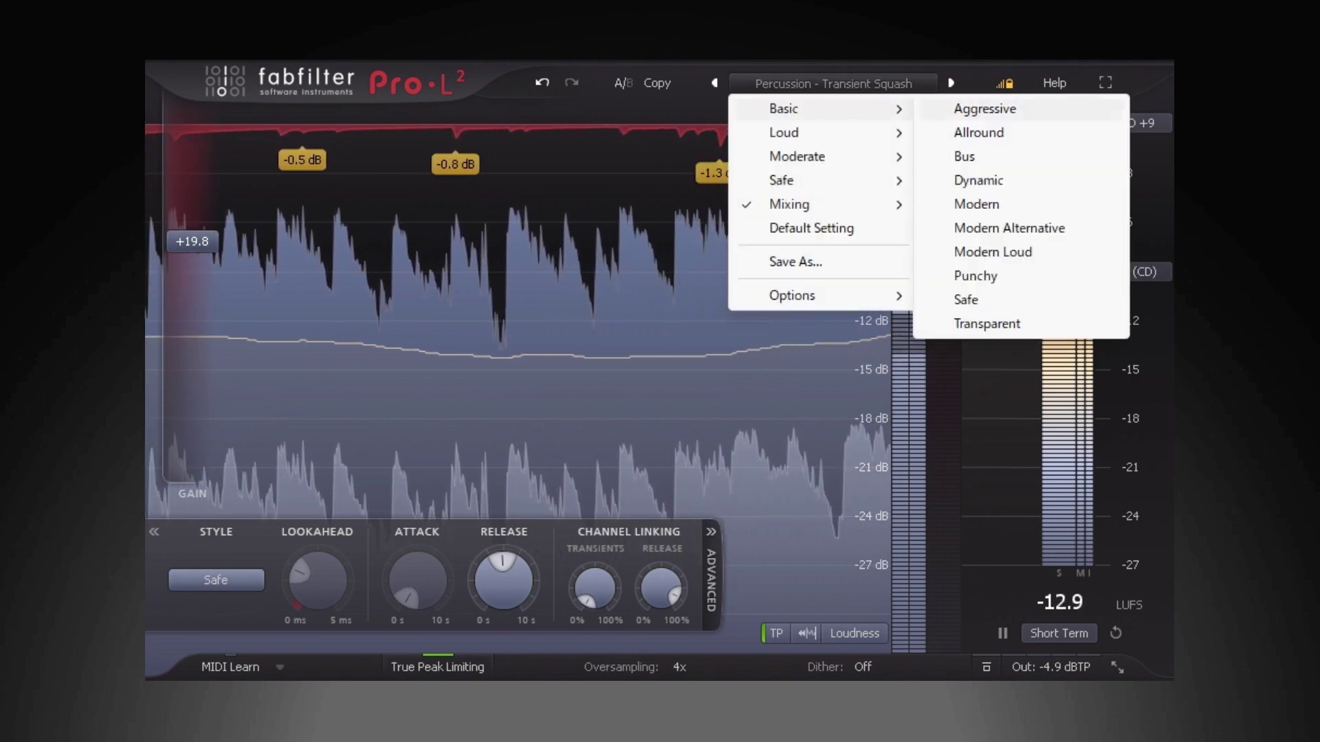
pyautogui.click(985, 109)
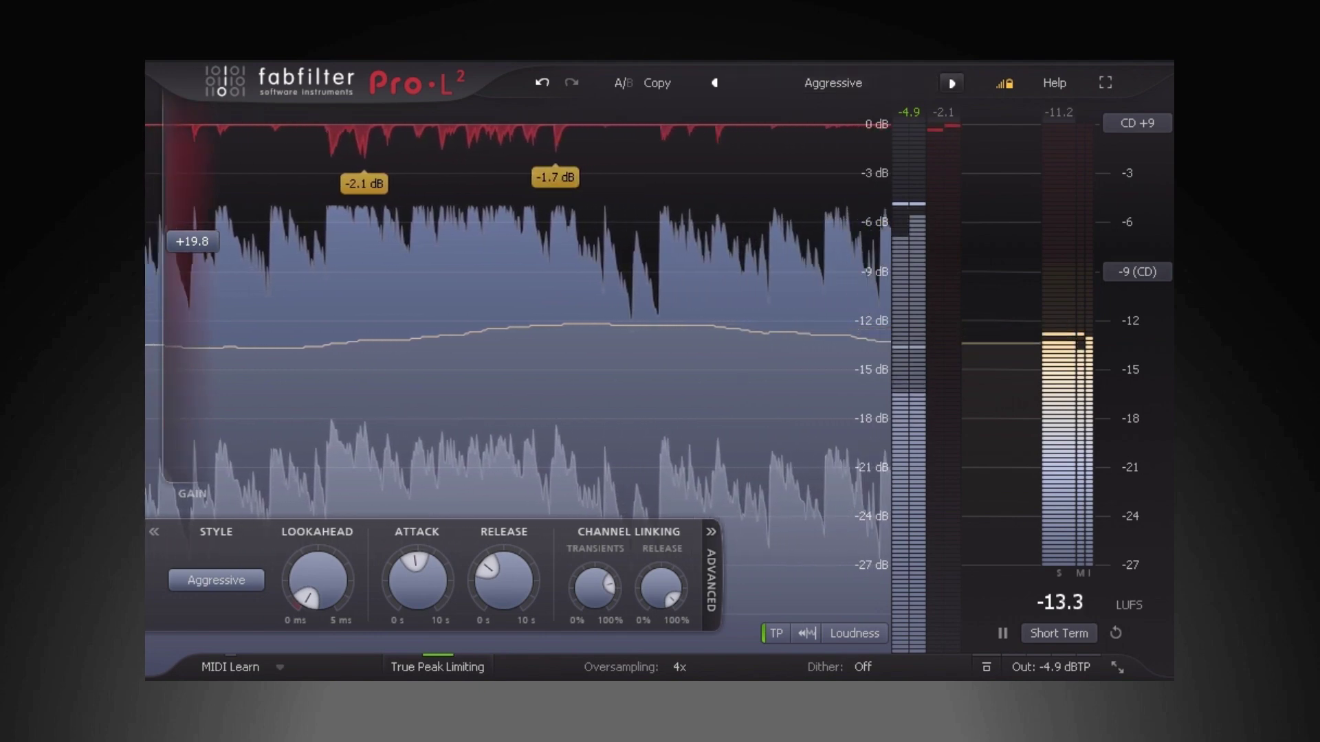
pyautogui.click(951, 84)
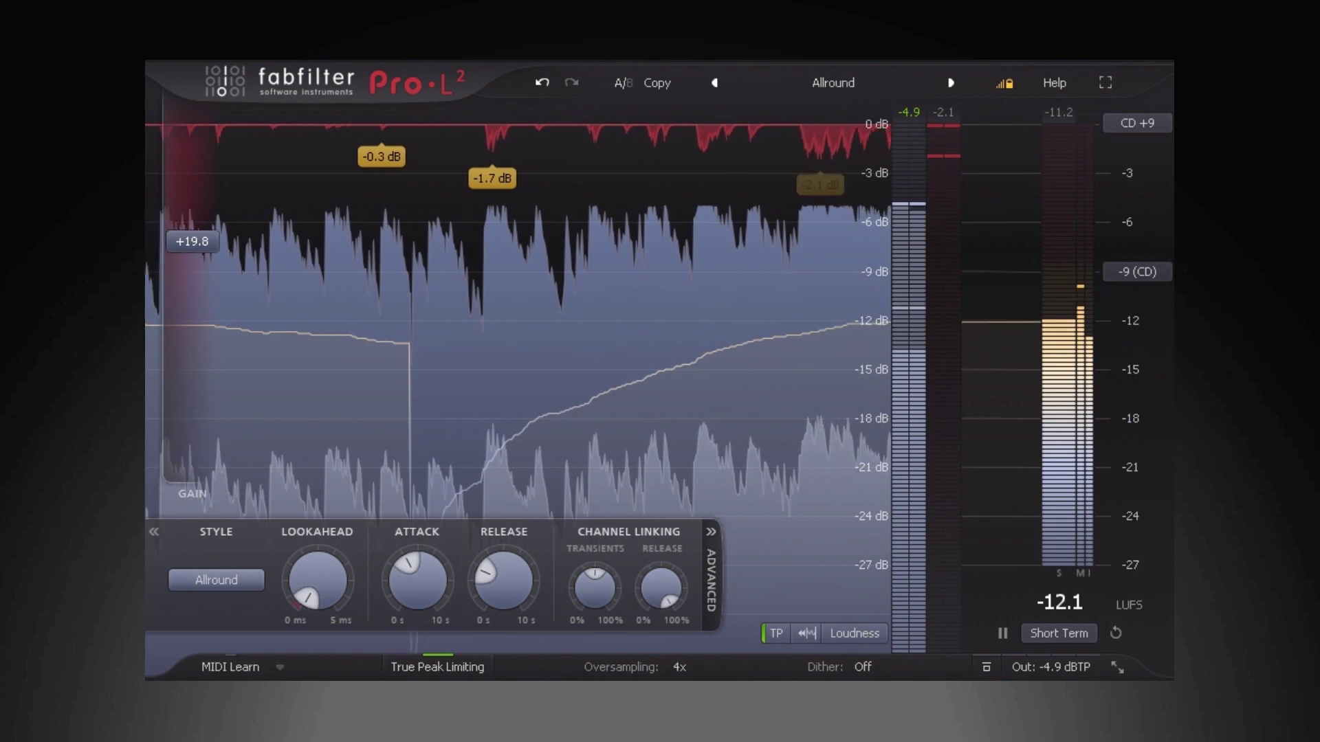
# Try the -16 dB and -32 dB meter scales in place of Loudness, and finish on the -48 dB scale.
pyautogui.click(855, 634)
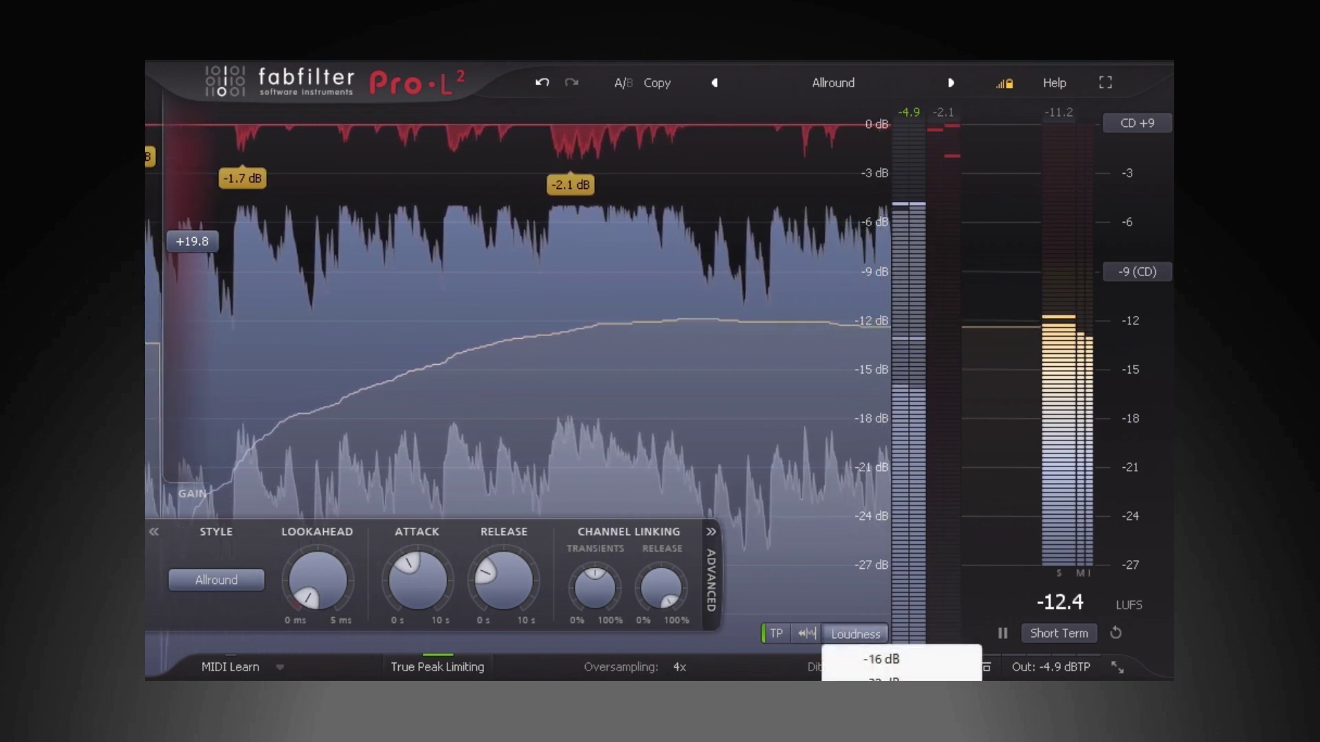
pyautogui.click(881, 658)
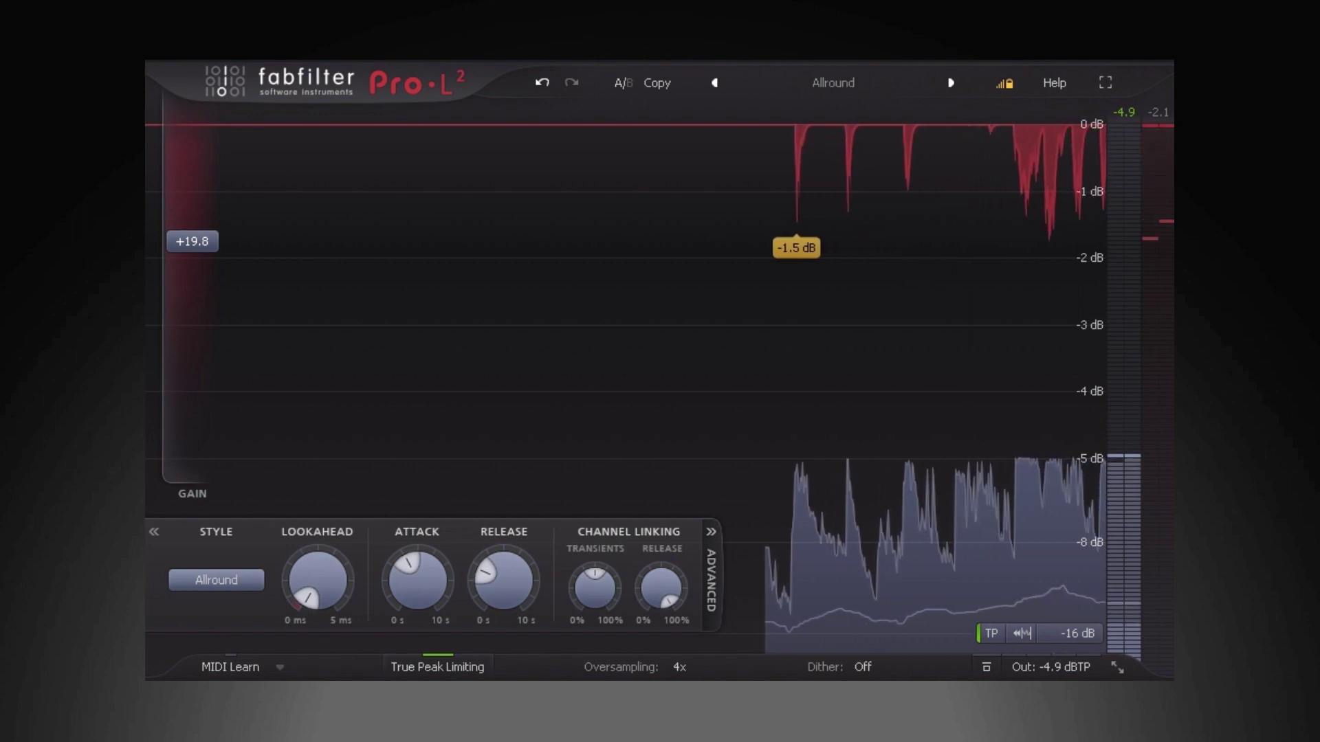
pyautogui.click(1069, 634)
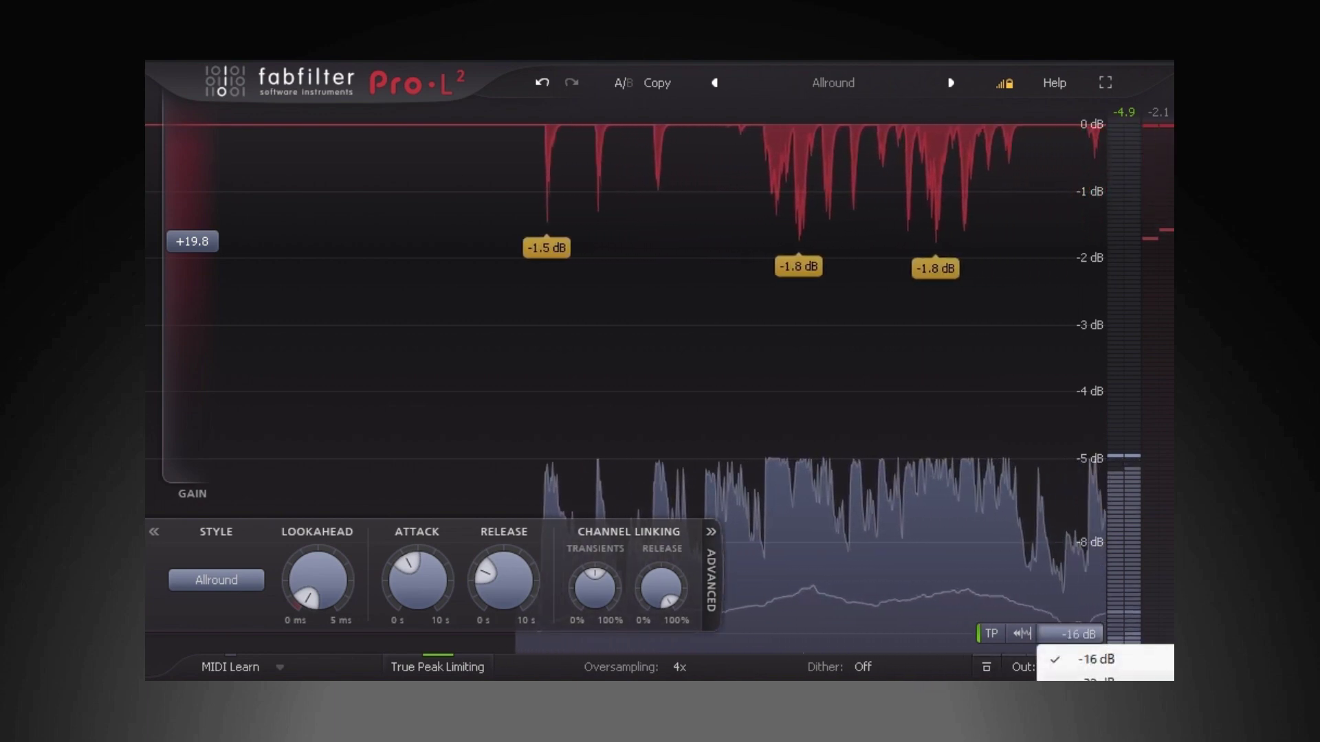
pyautogui.click(1095, 681)
pyautogui.click(1069, 633)
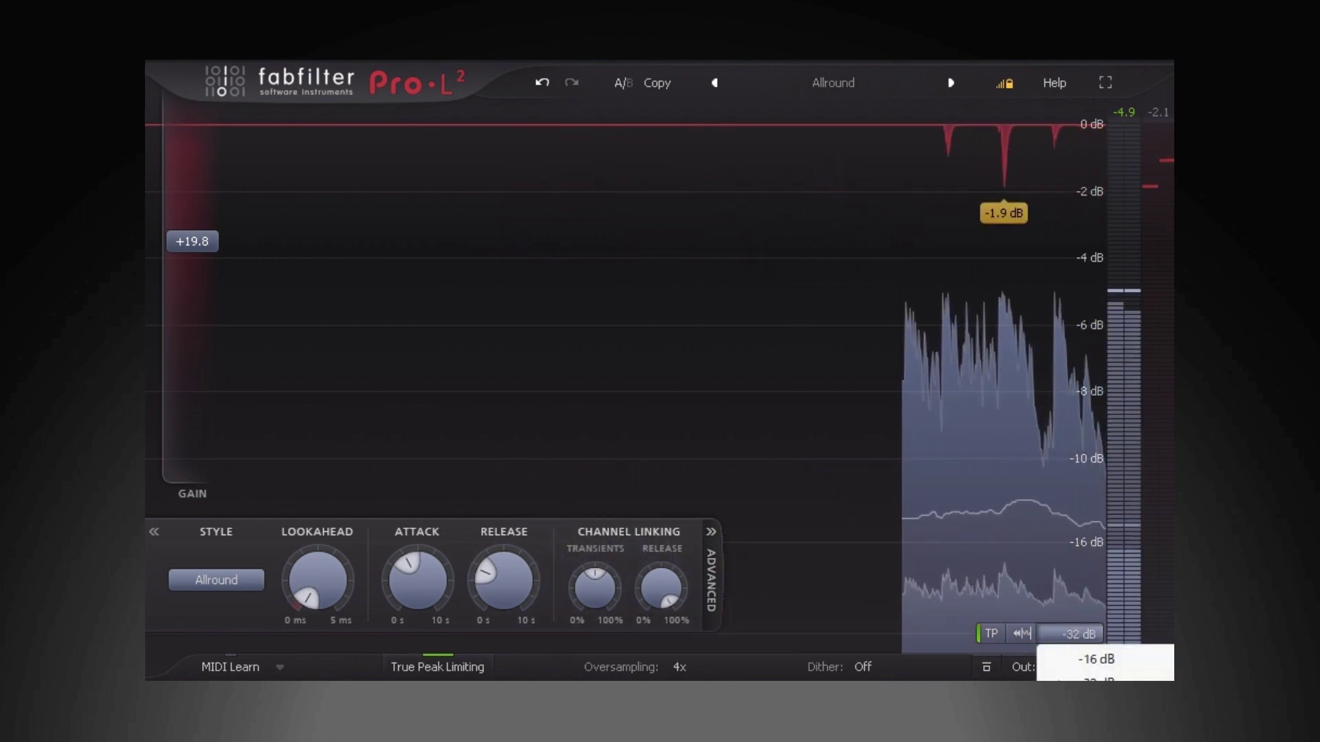
pyautogui.click(1090, 653)
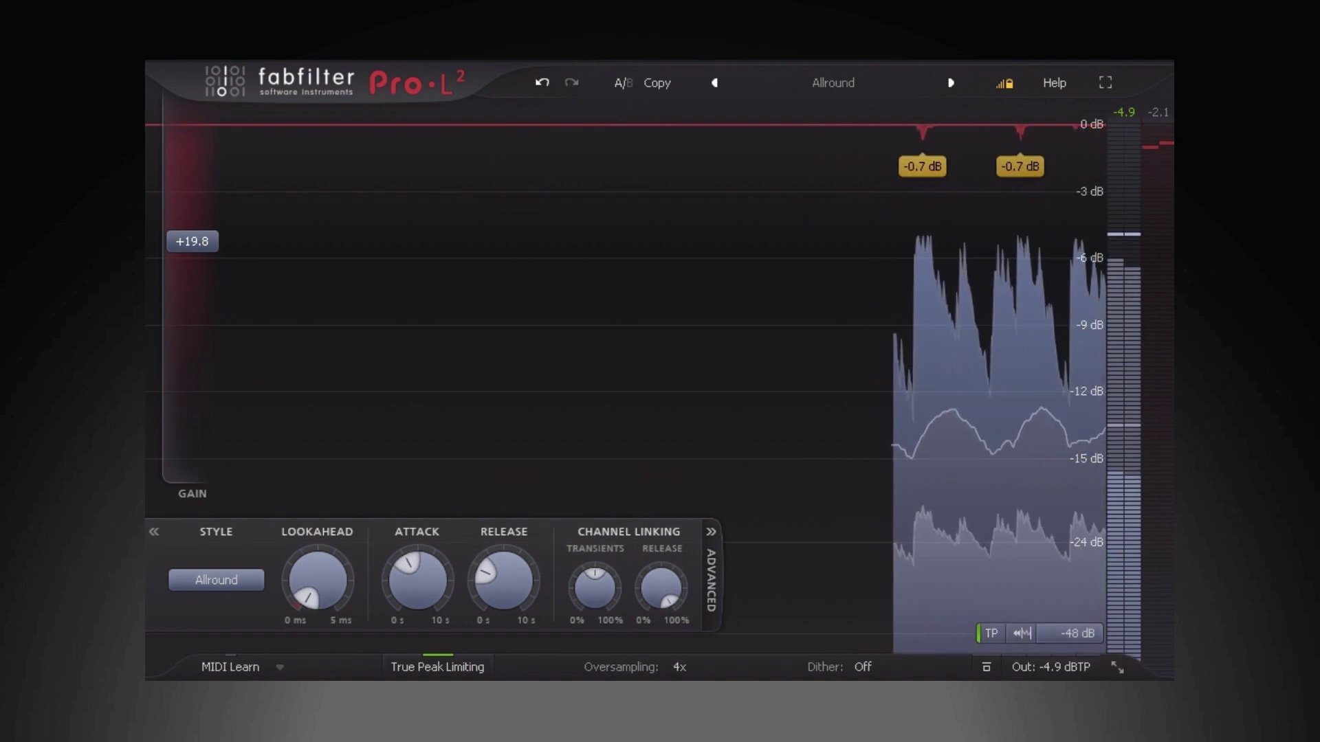
# Try the K-12 and K-20 meter scales, and return the meter to the Loudness scale.
pyautogui.click(1070, 634)
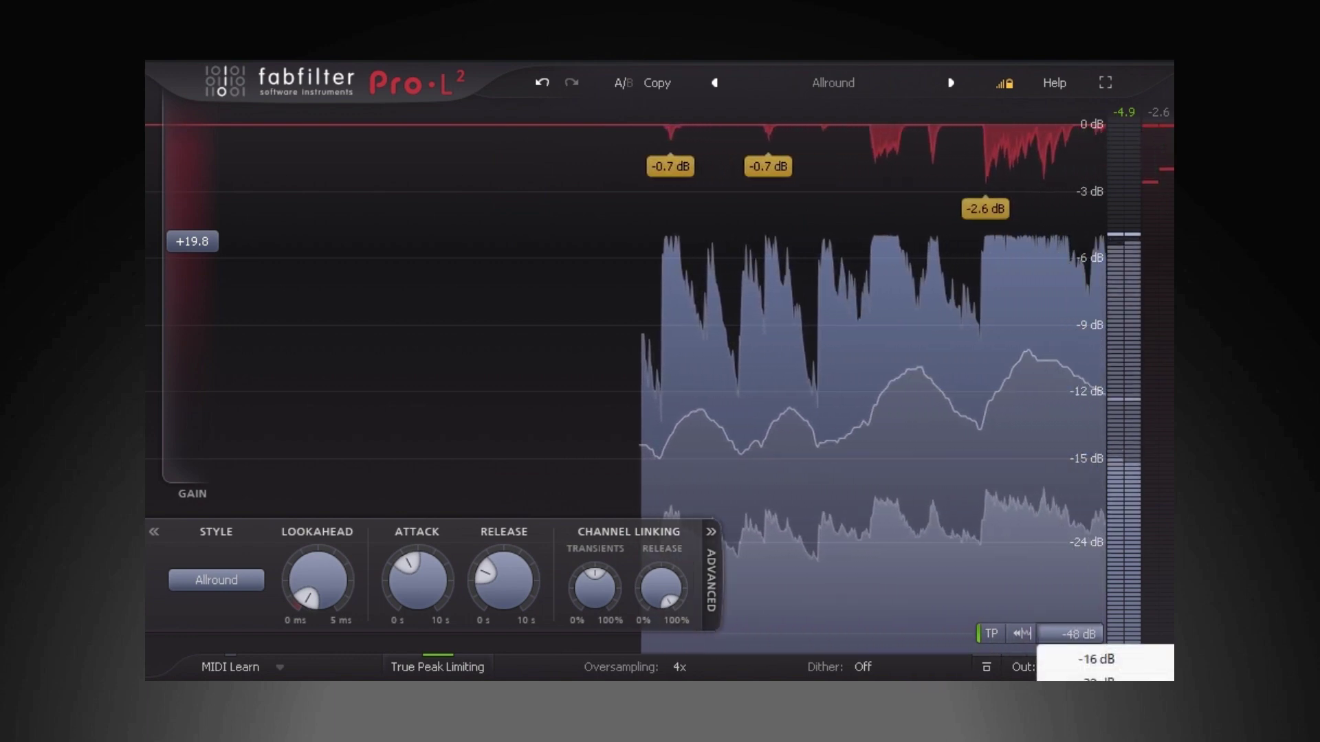
pyautogui.click(1093, 722)
pyautogui.click(1069, 633)
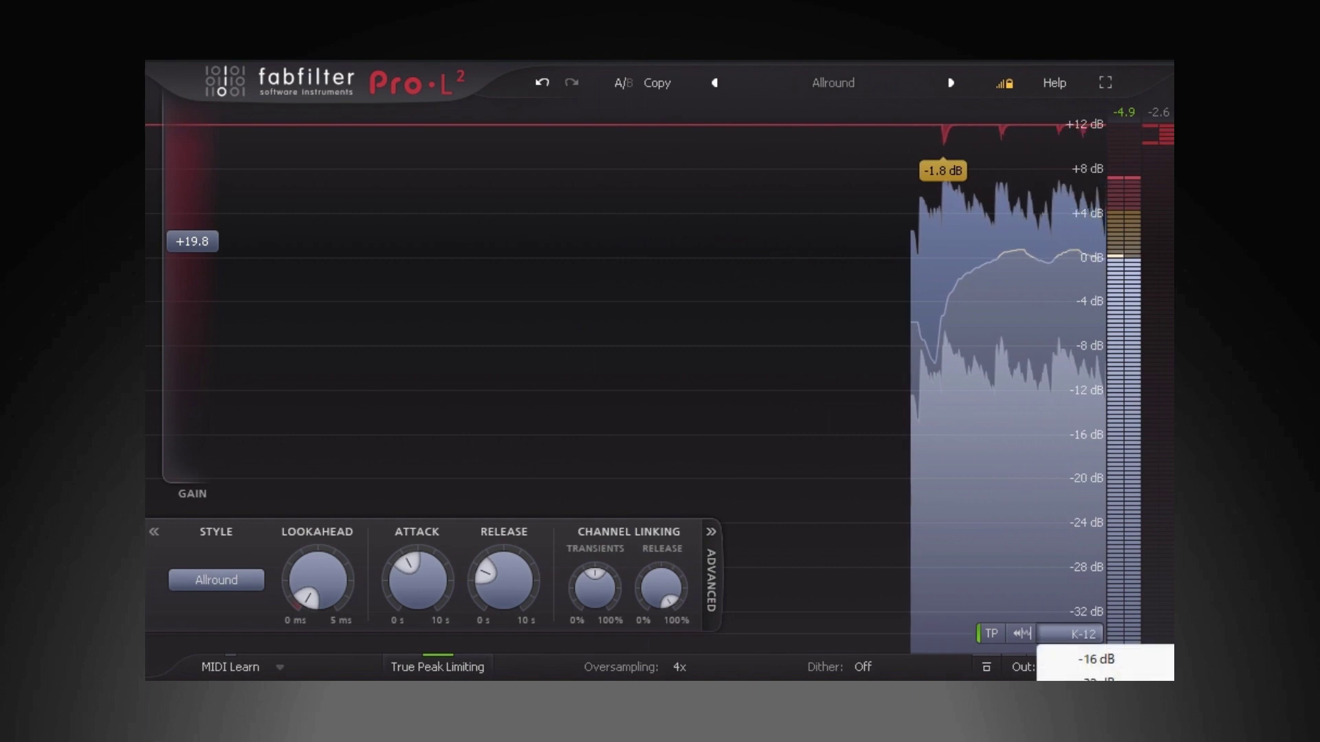
pyautogui.click(1093, 737)
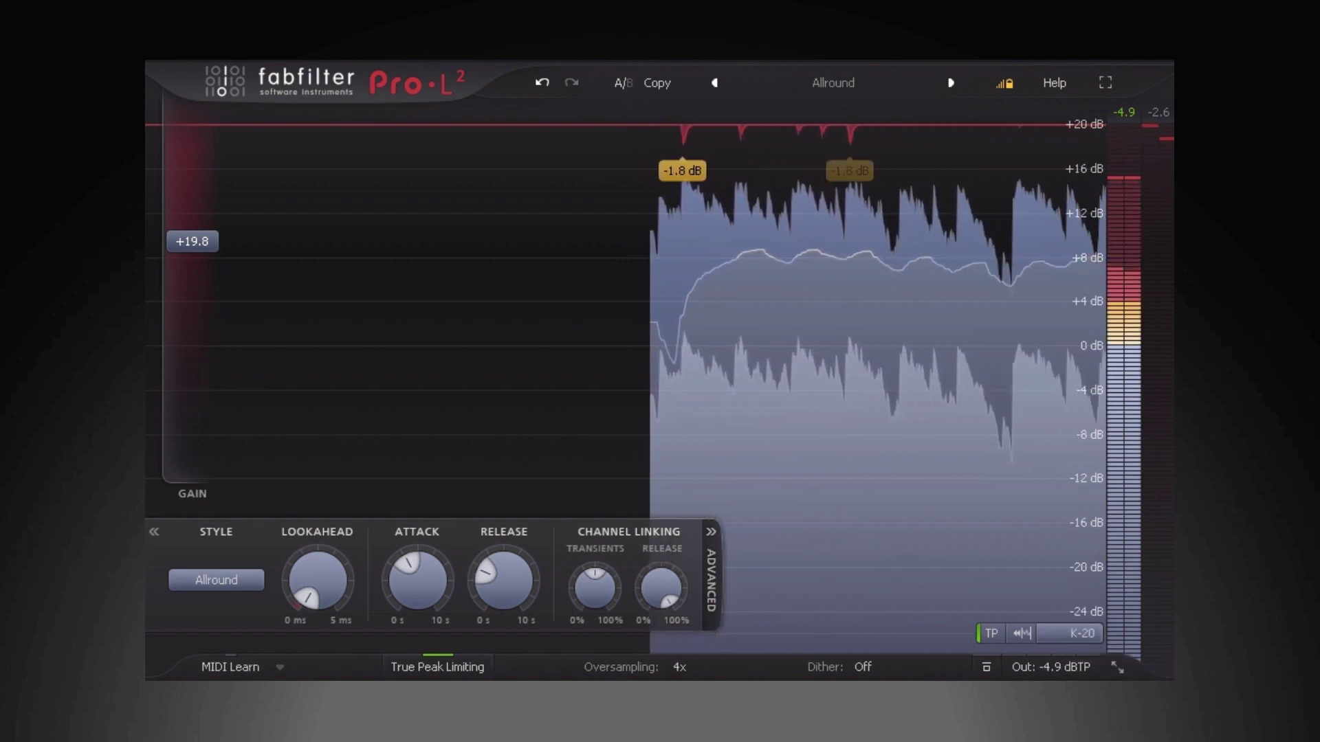
pyautogui.click(1069, 633)
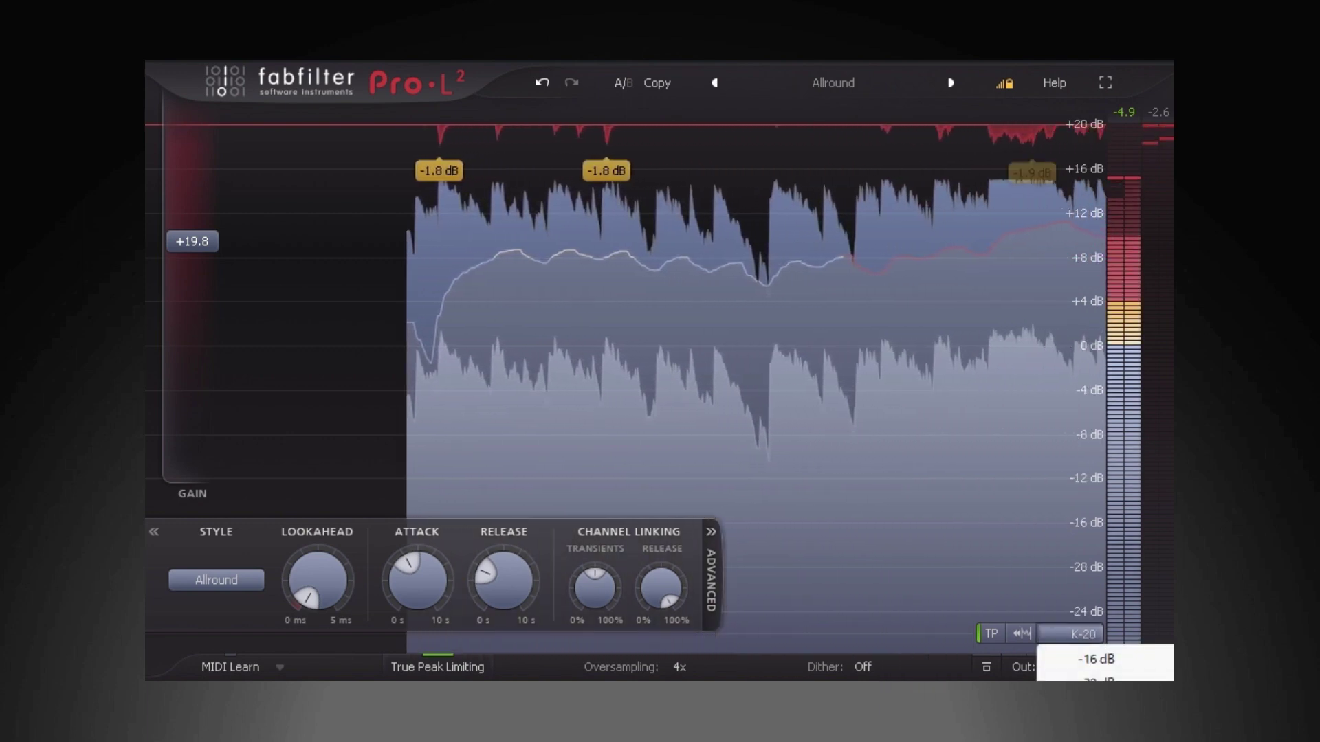
pyautogui.click(1093, 740)
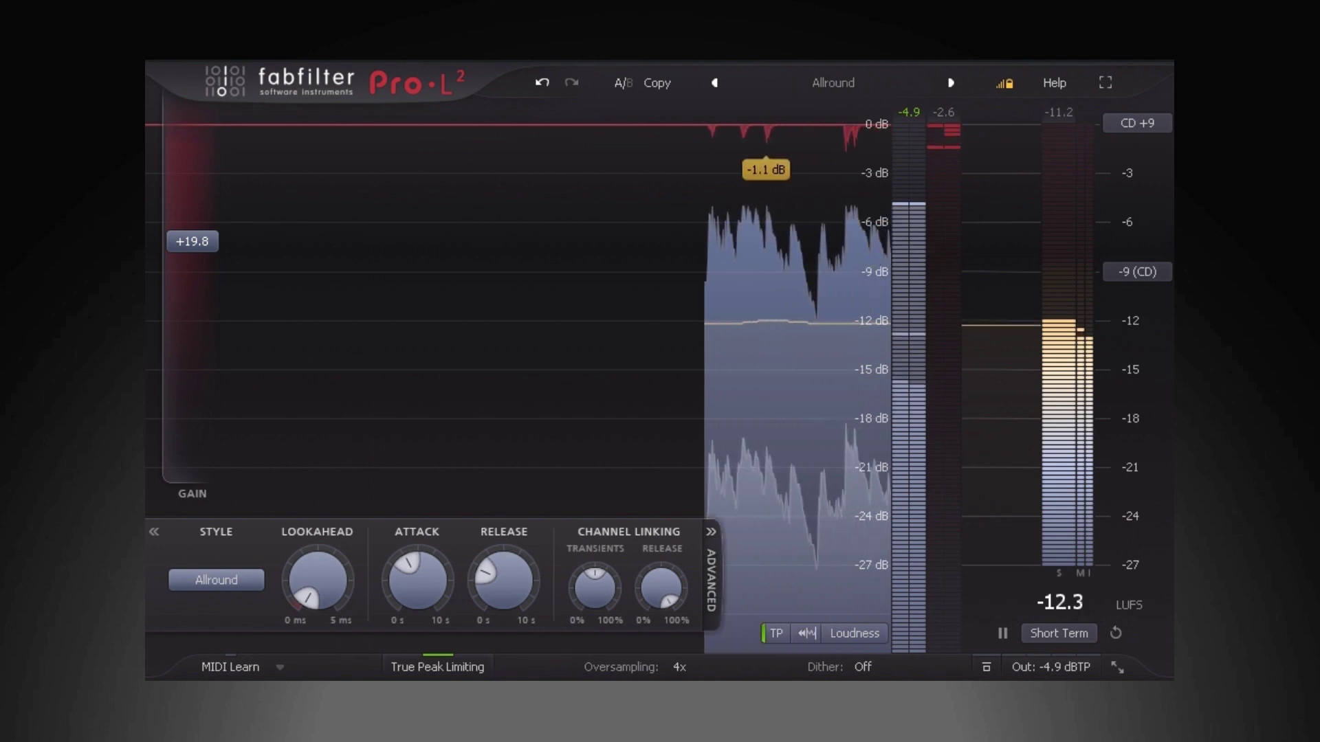
# Audition the Momentary loudness reading, and set the loudness meter to Integrated.
pyautogui.click(1059, 633)
pyautogui.click(1094, 660)
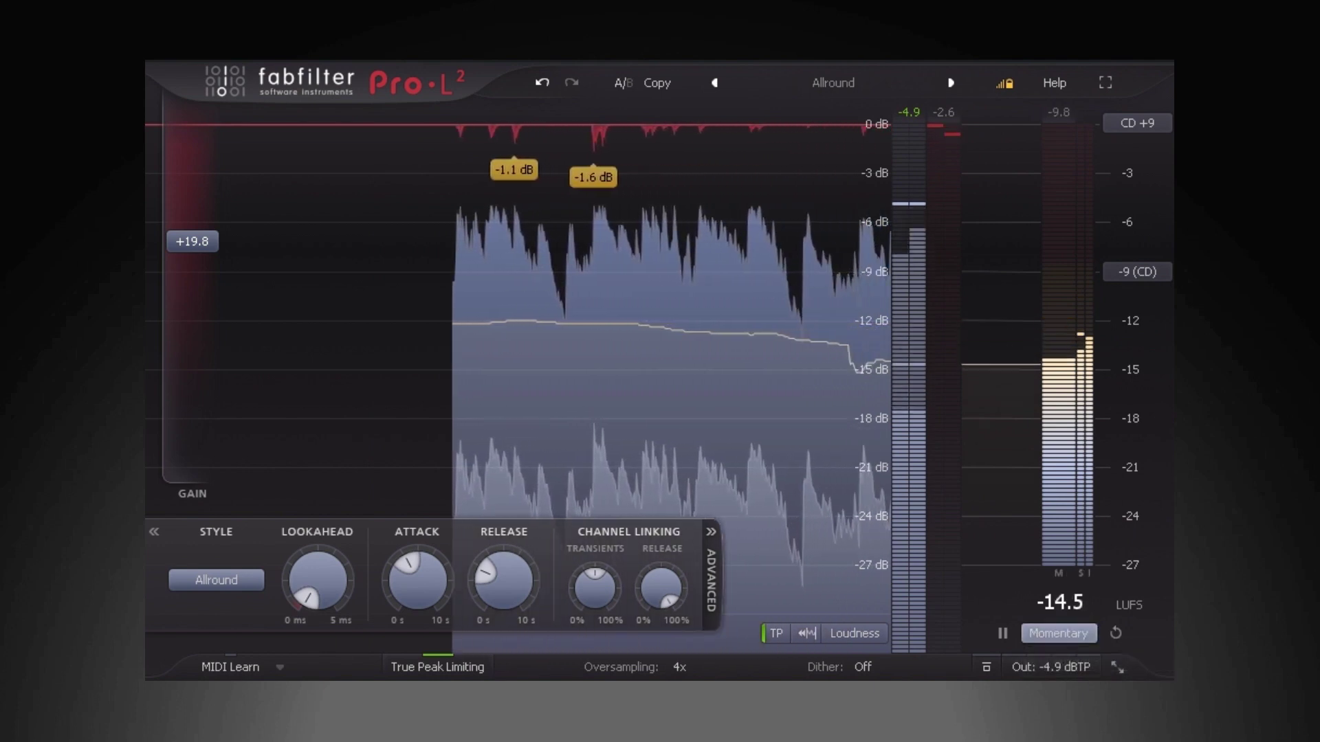
pyautogui.click(1059, 635)
pyautogui.click(1093, 708)
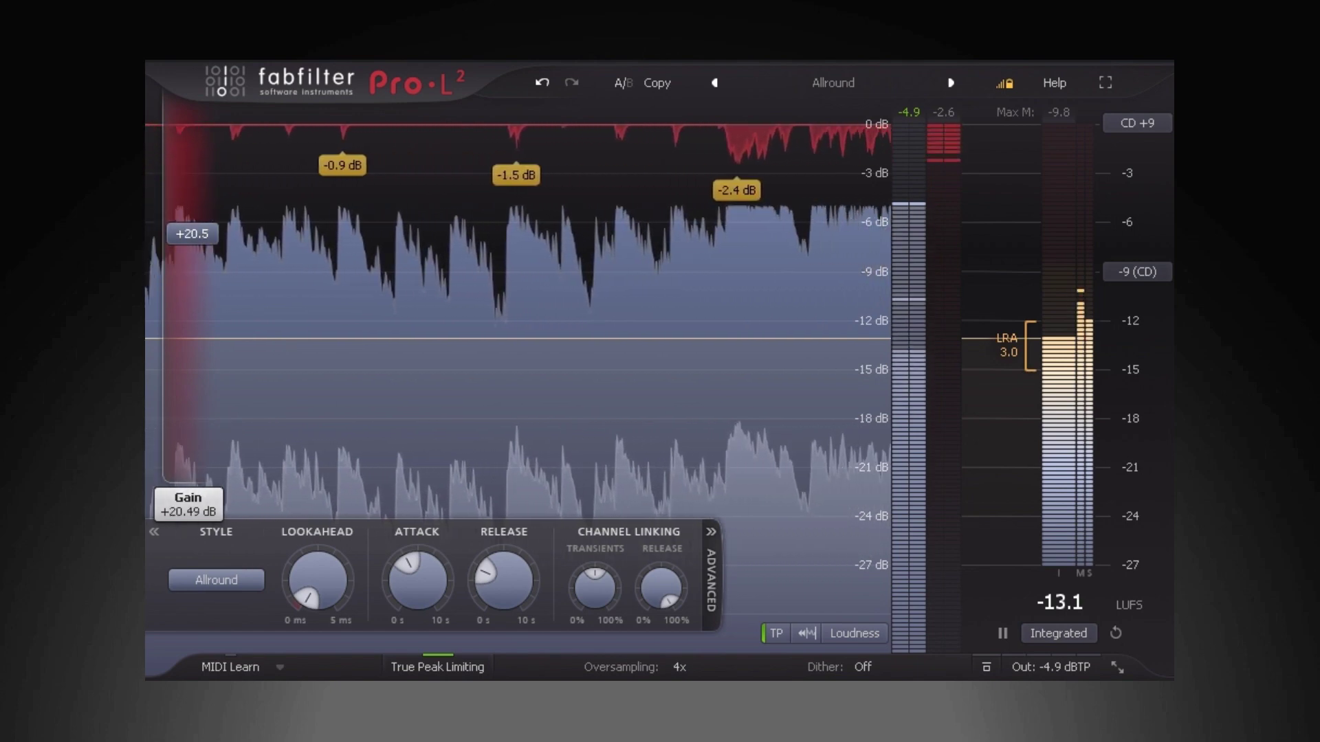
# Audition the Transparent limiting style, and advance through the Bus preset to the Dynamic preset.
pyautogui.click(215, 580)
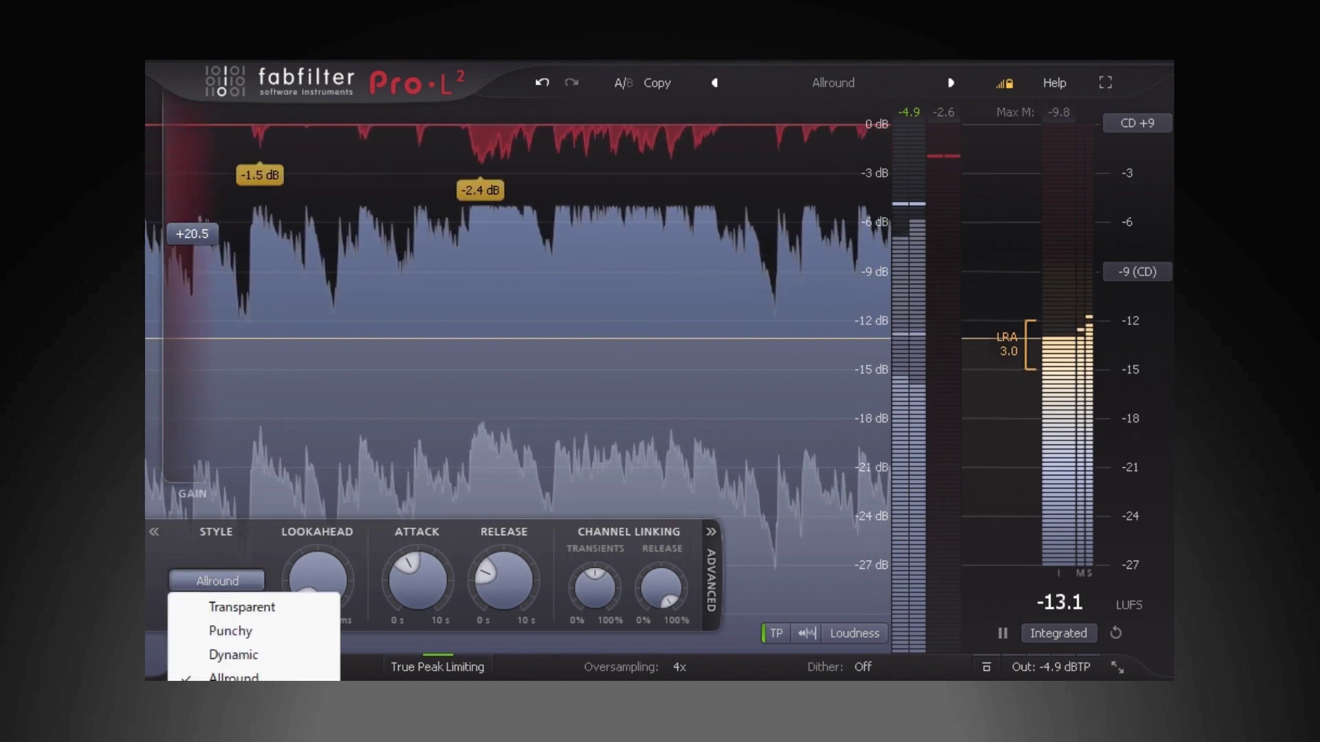
pyautogui.click(206, 603)
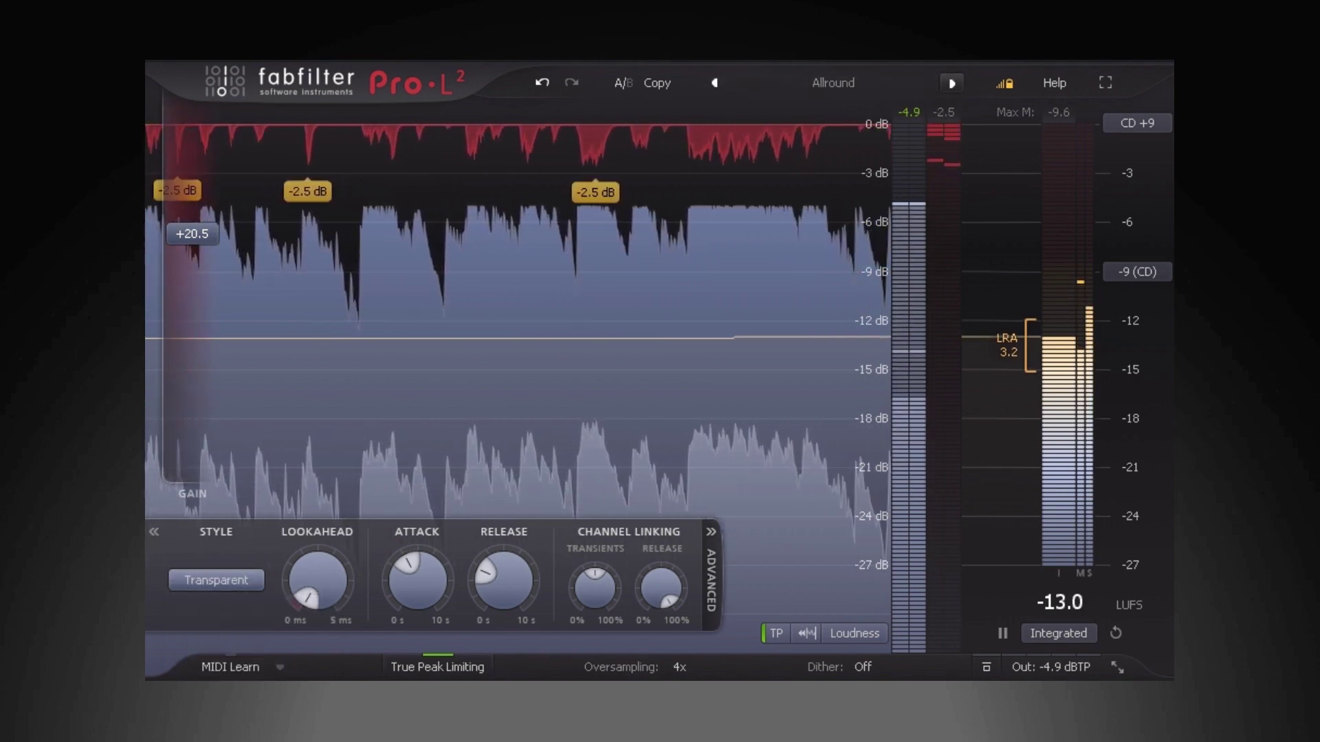
pyautogui.click(952, 83)
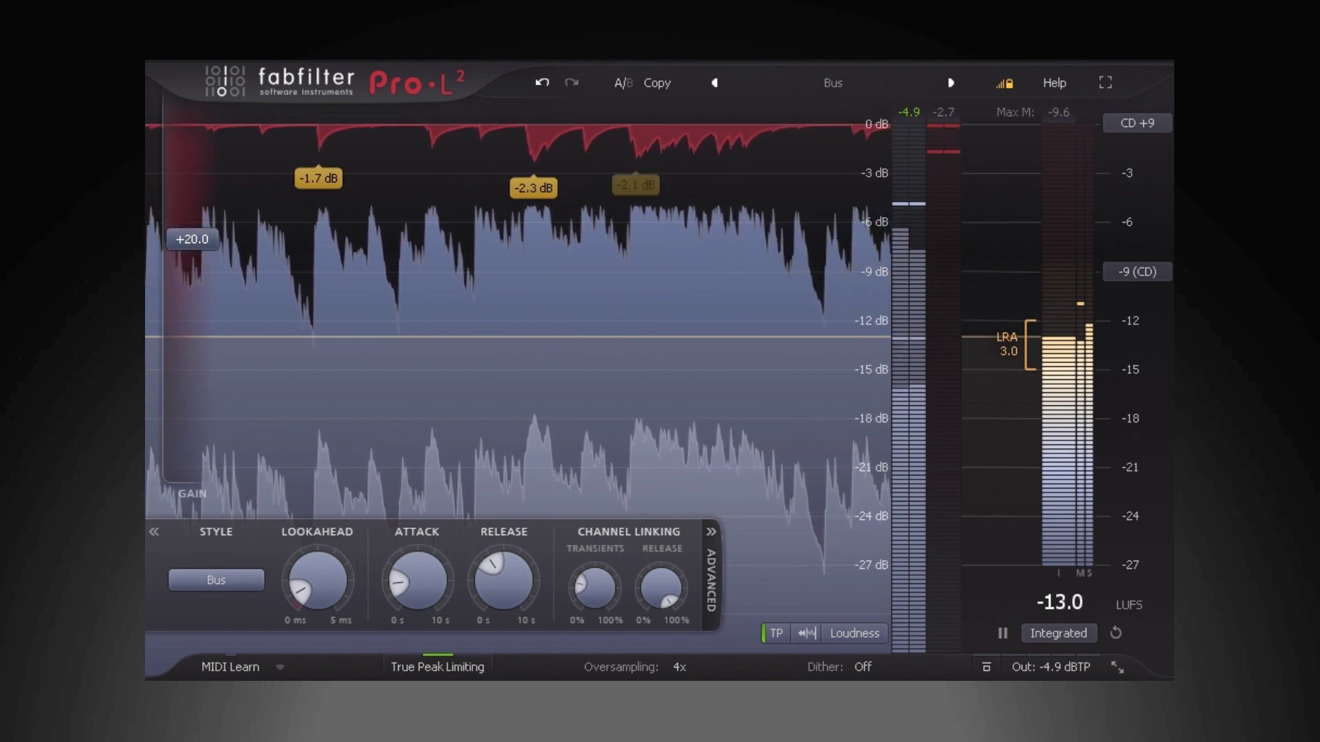
pyautogui.click(952, 83)
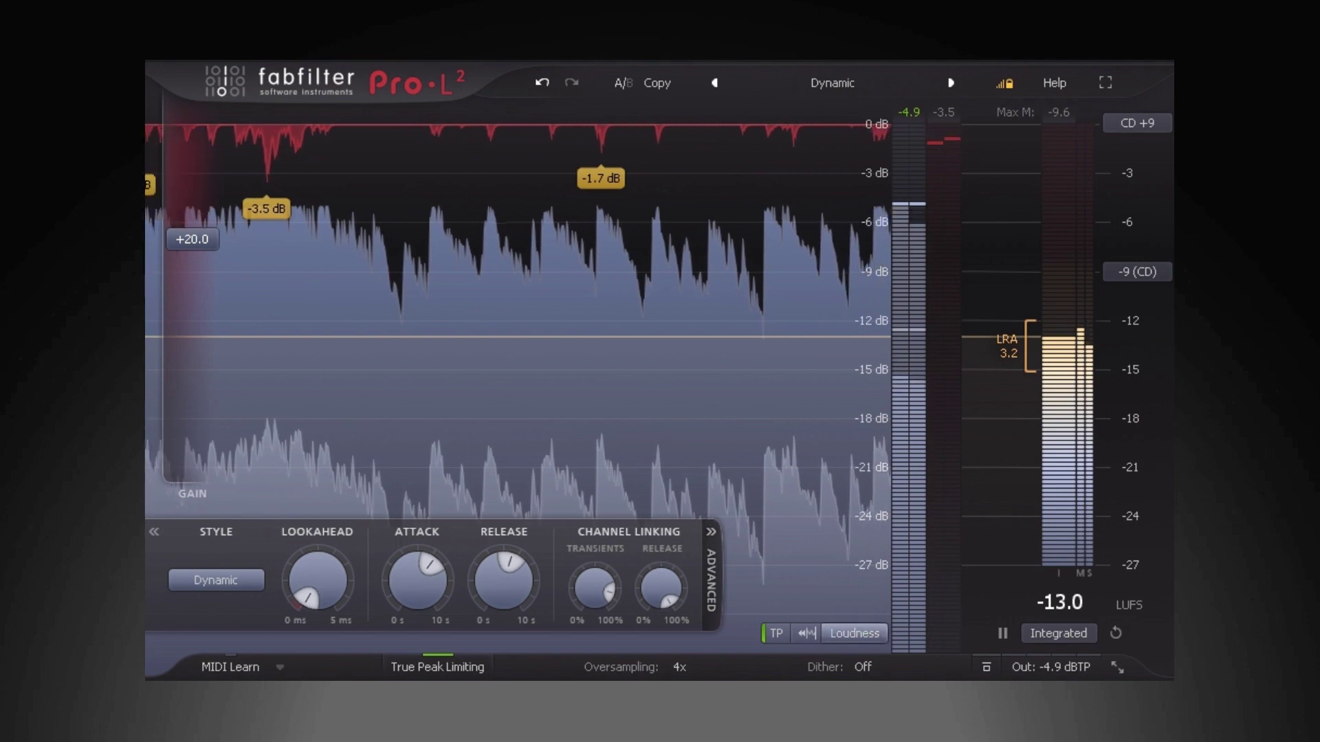
# Try the third and fourth modes of the real-time level display, and switch the display off.
pyautogui.click(807, 634)
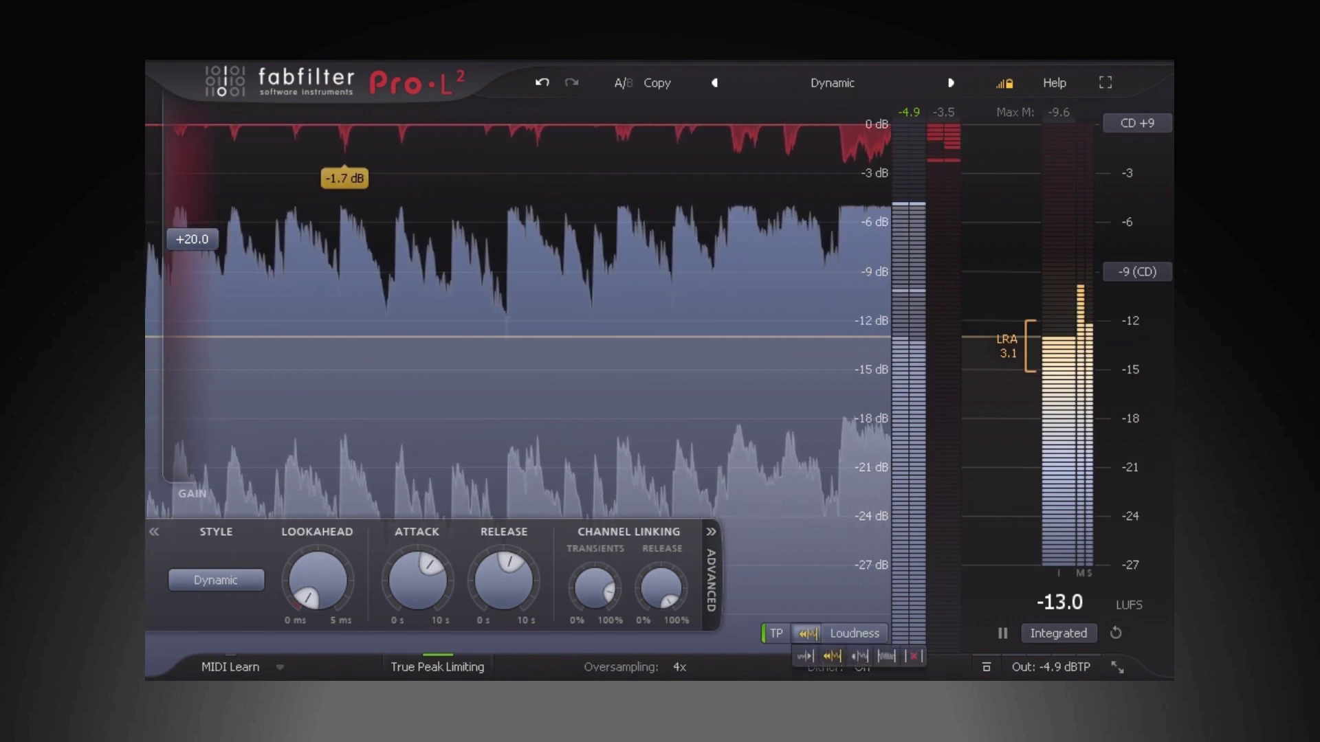
pyautogui.click(860, 657)
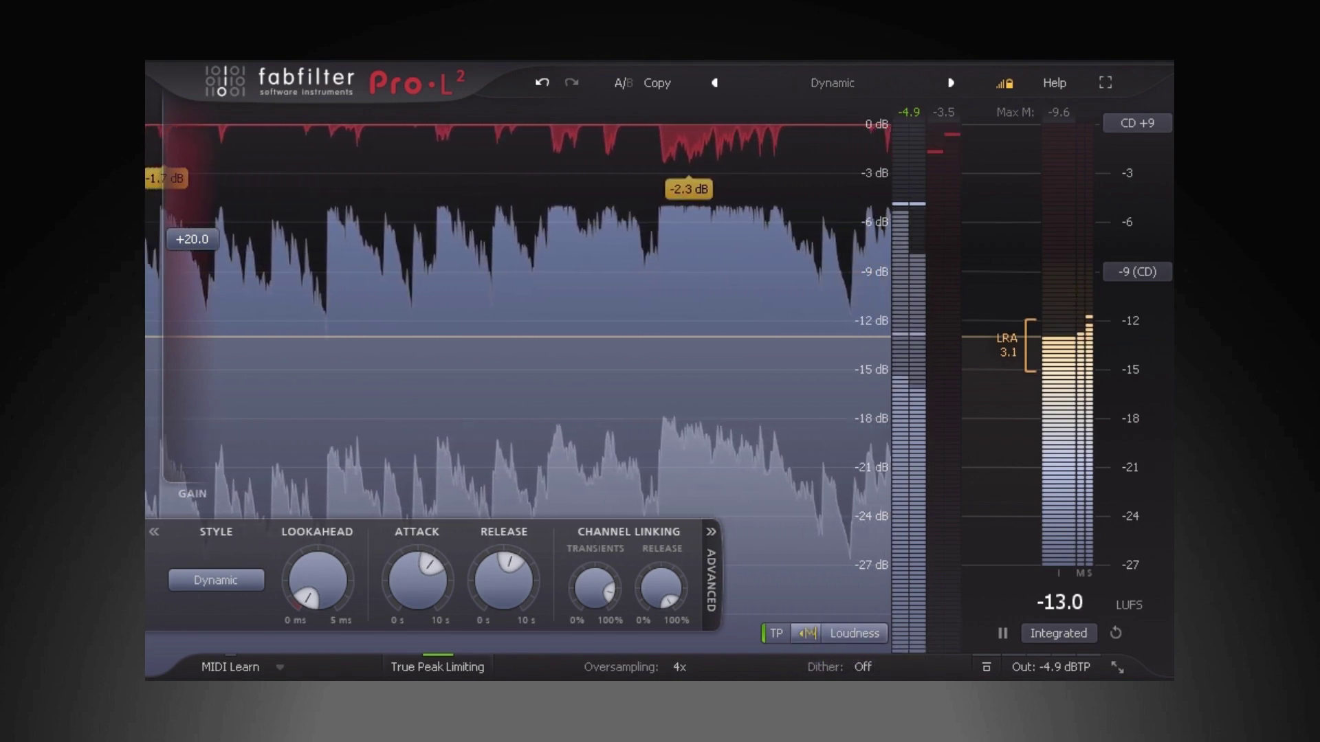
pyautogui.click(807, 634)
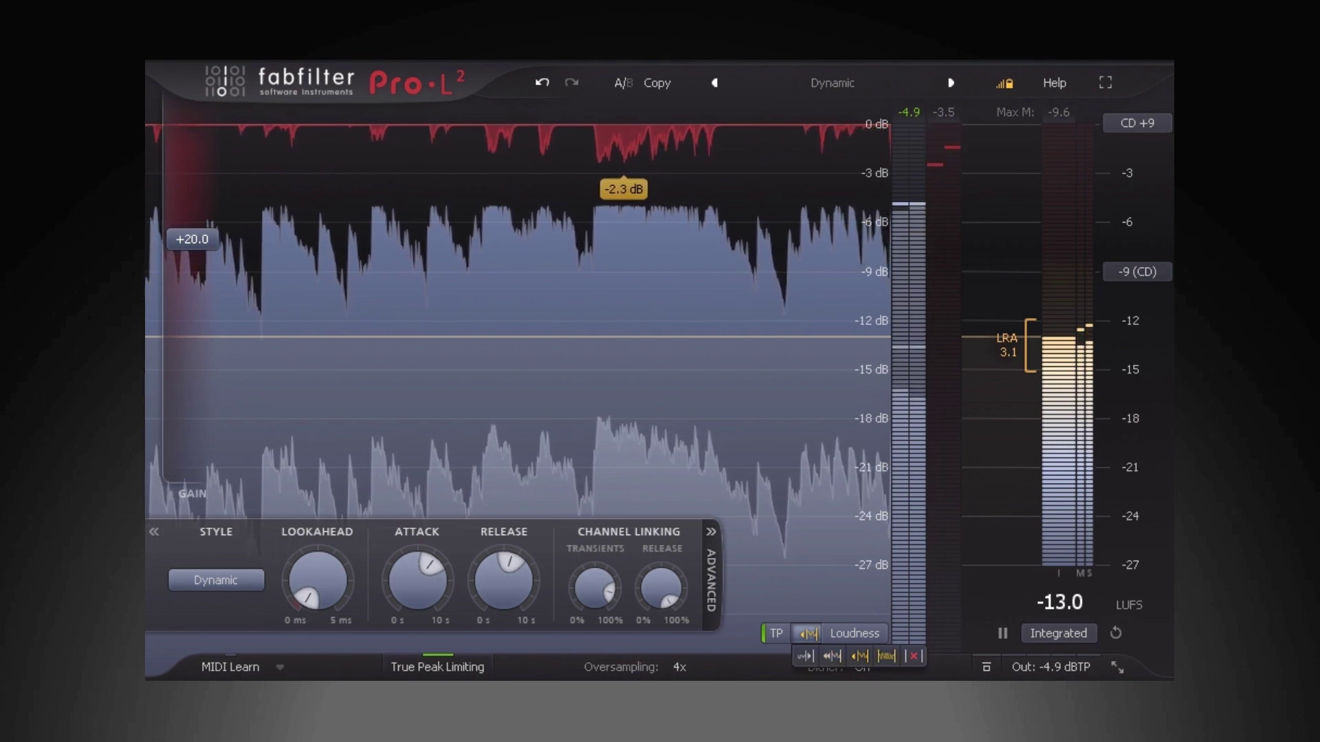
pyautogui.click(887, 656)
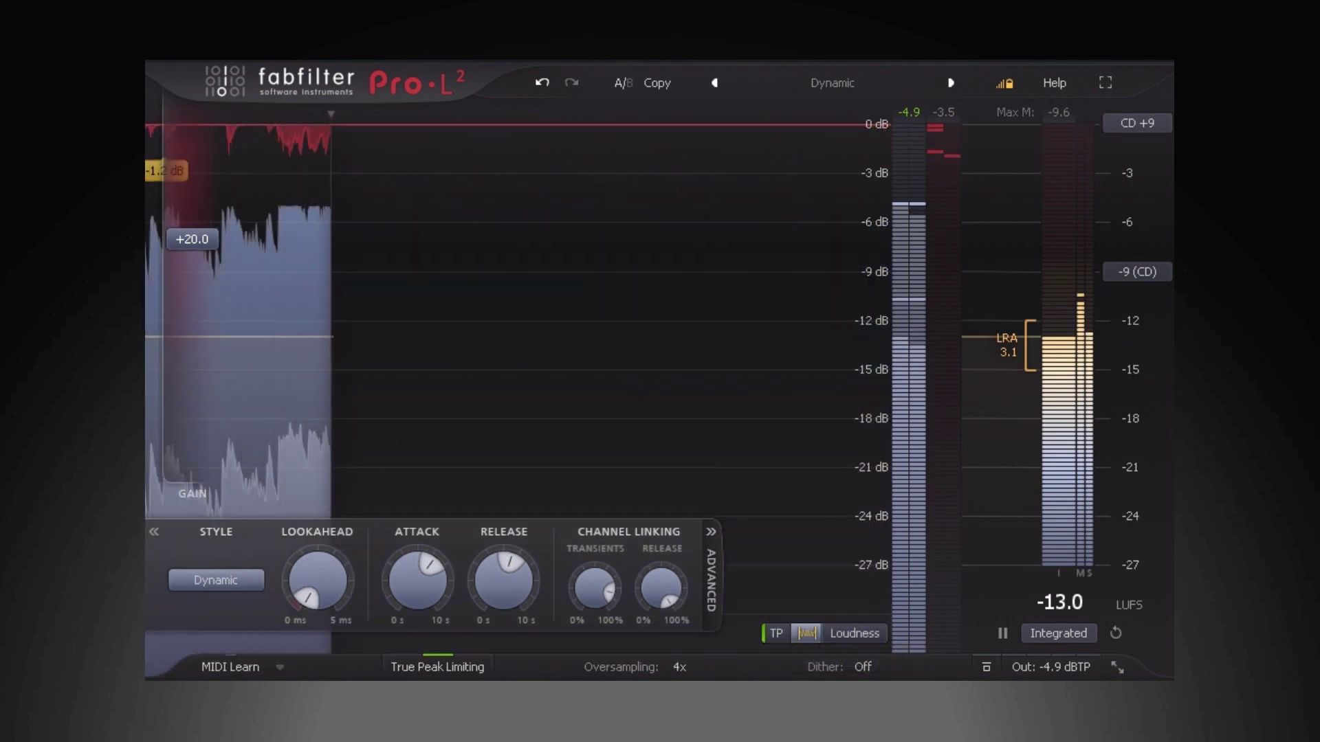
pyautogui.click(807, 633)
pyautogui.click(913, 657)
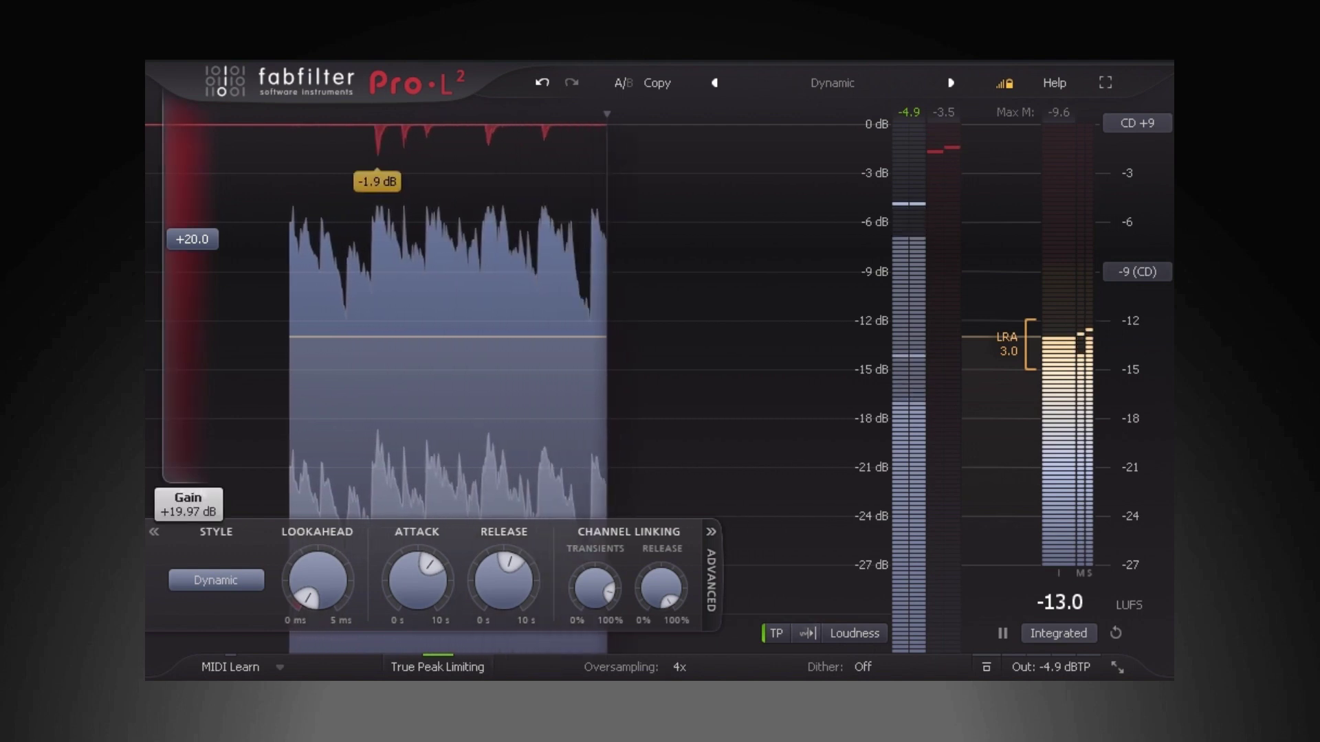
# Lower the gain to +19.0 dB, and set the real-time level display to its second mode.
pyautogui.moveTo(192, 239); pyautogui.dragTo(192, 250)
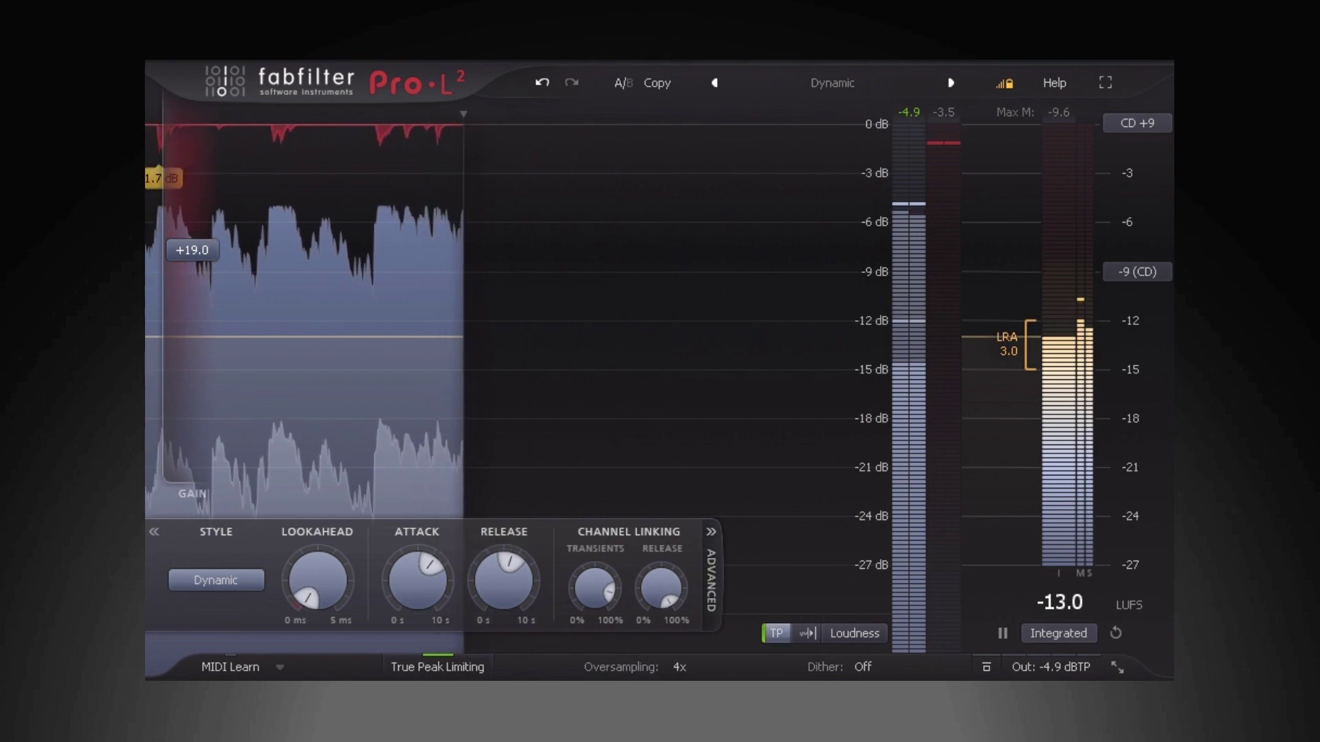
pyautogui.click(855, 633)
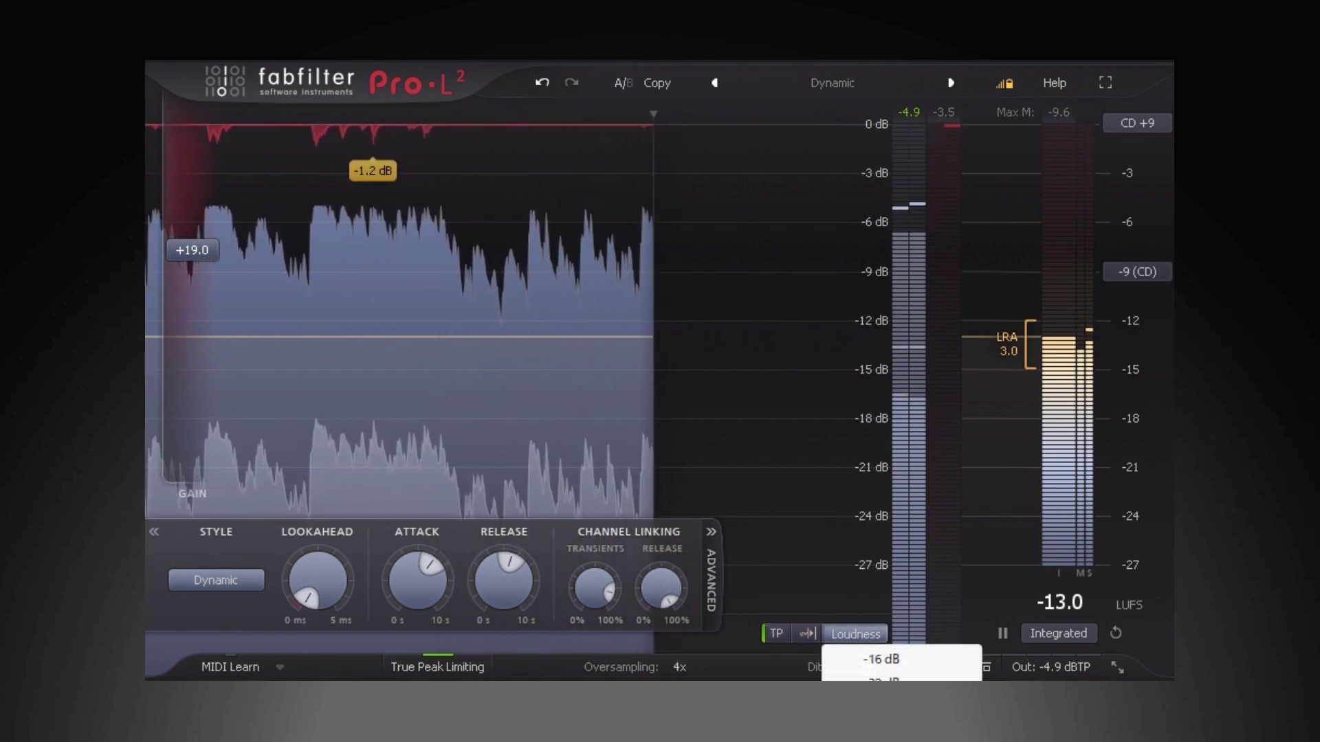
pyautogui.click(807, 634)
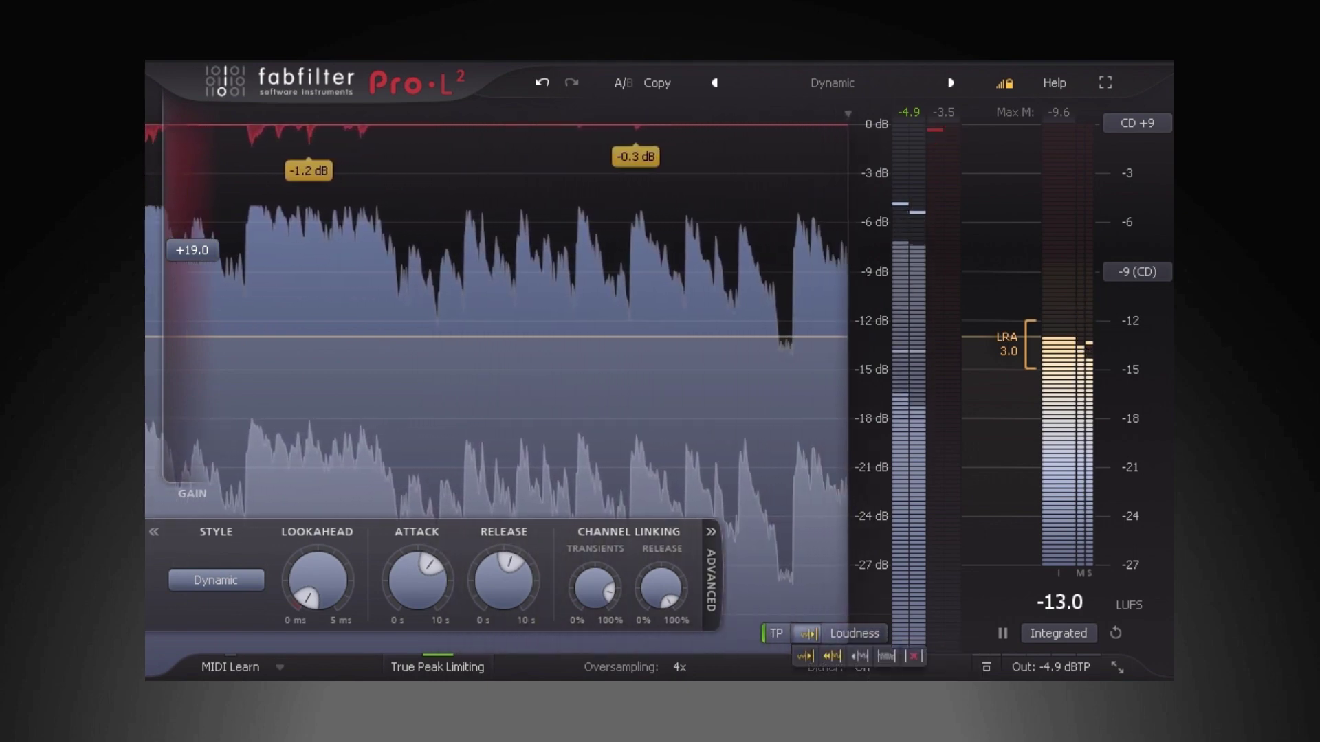
pyautogui.click(832, 656)
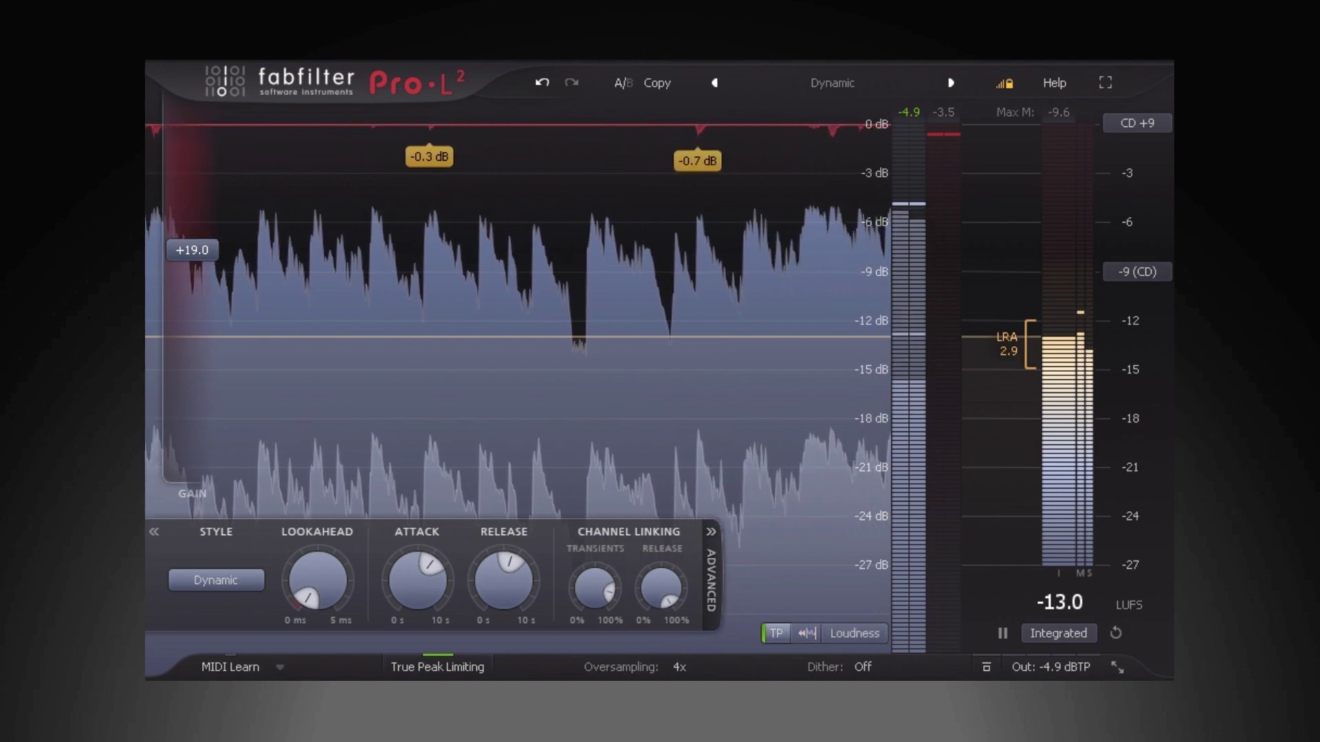
# Compare the limited audio with True Peak Limiting switched off and back on.
pyautogui.click(438, 667)
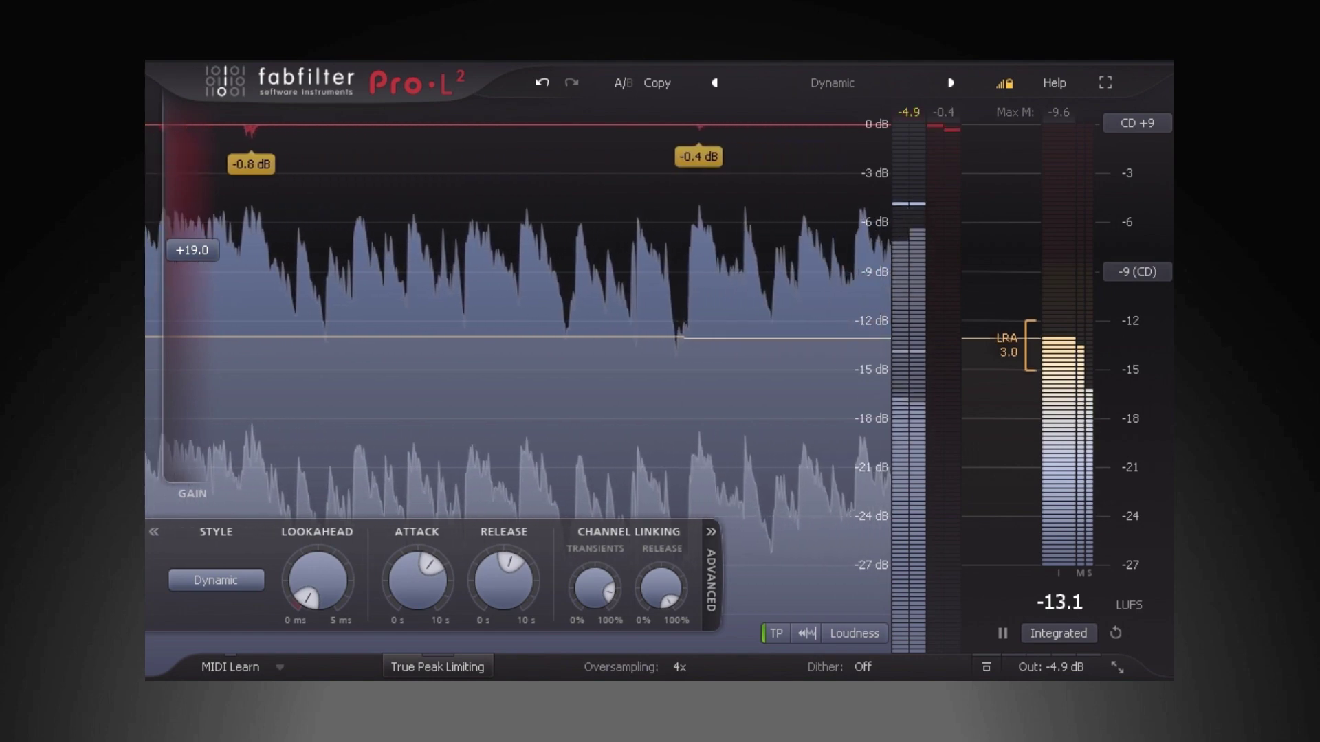
pyautogui.click(437, 667)
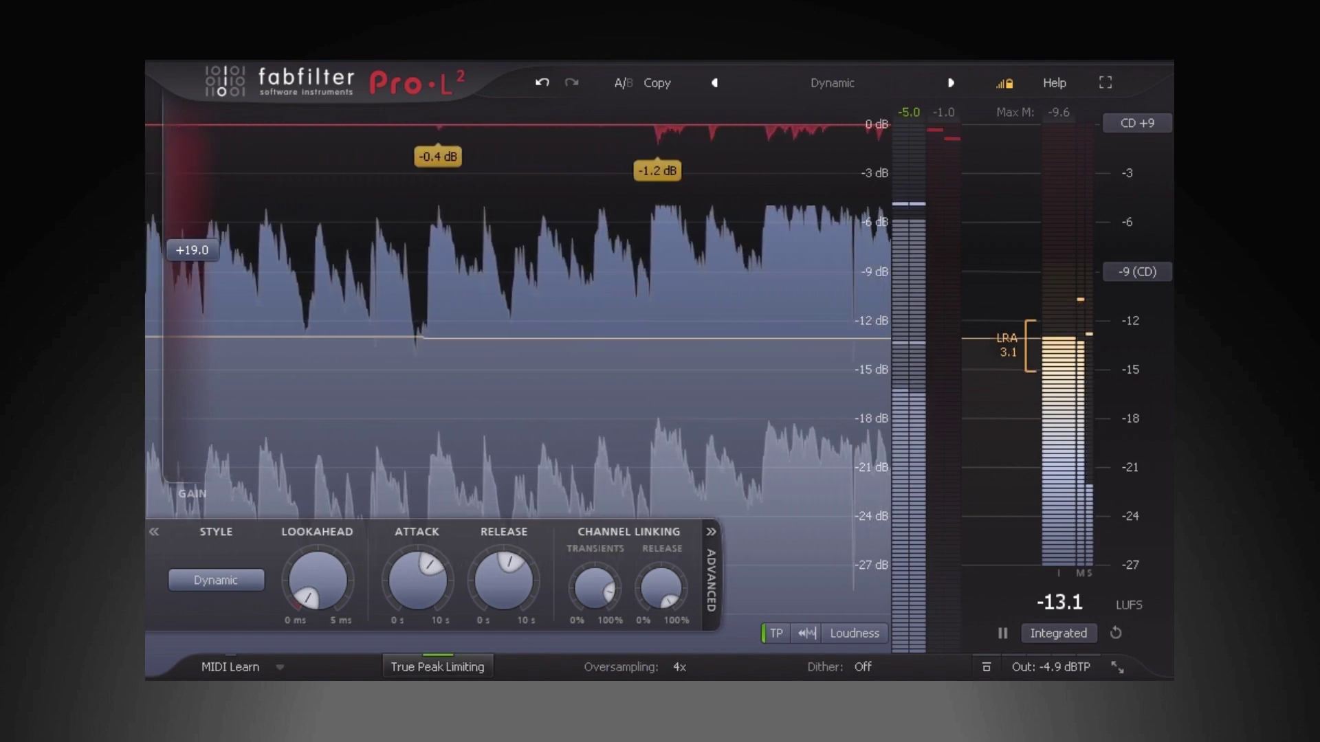
# Examine the noise shaping choices in the dither settings, leaving dither Off.
pyautogui.click(839, 667)
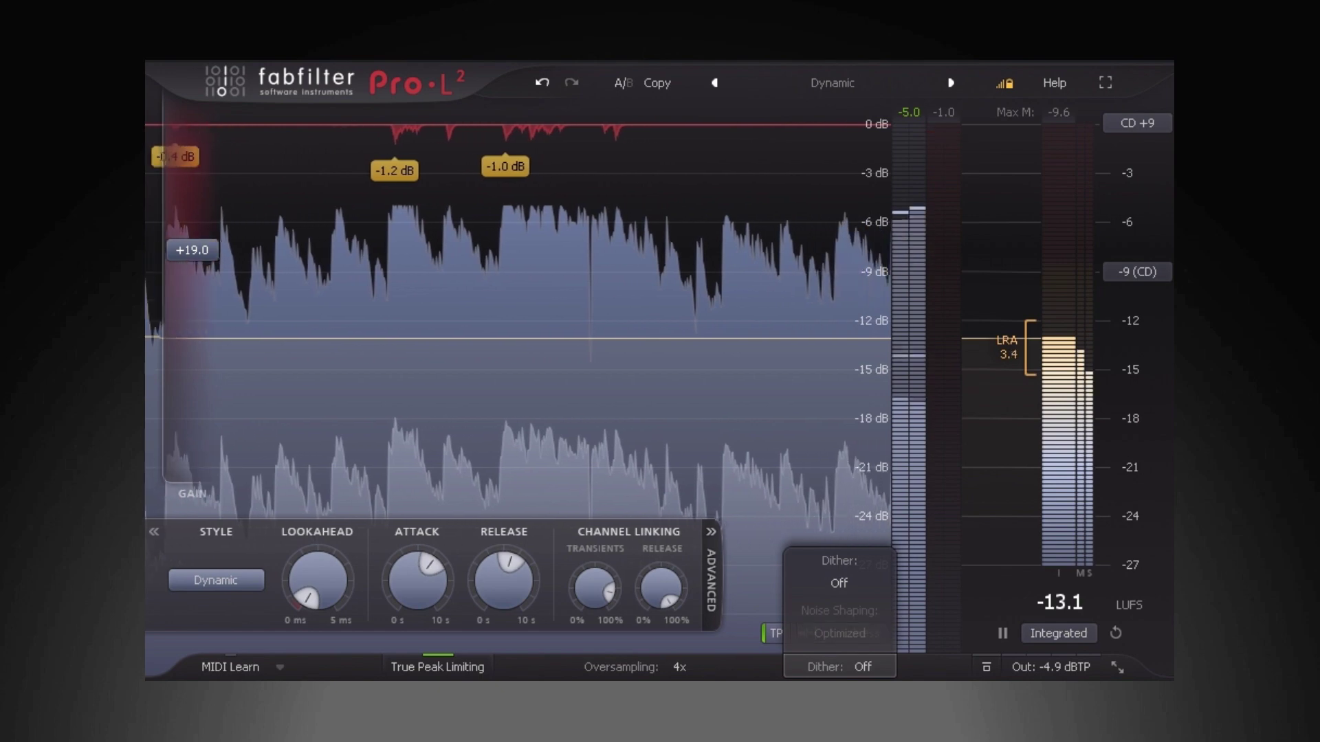
pyautogui.click(840, 634)
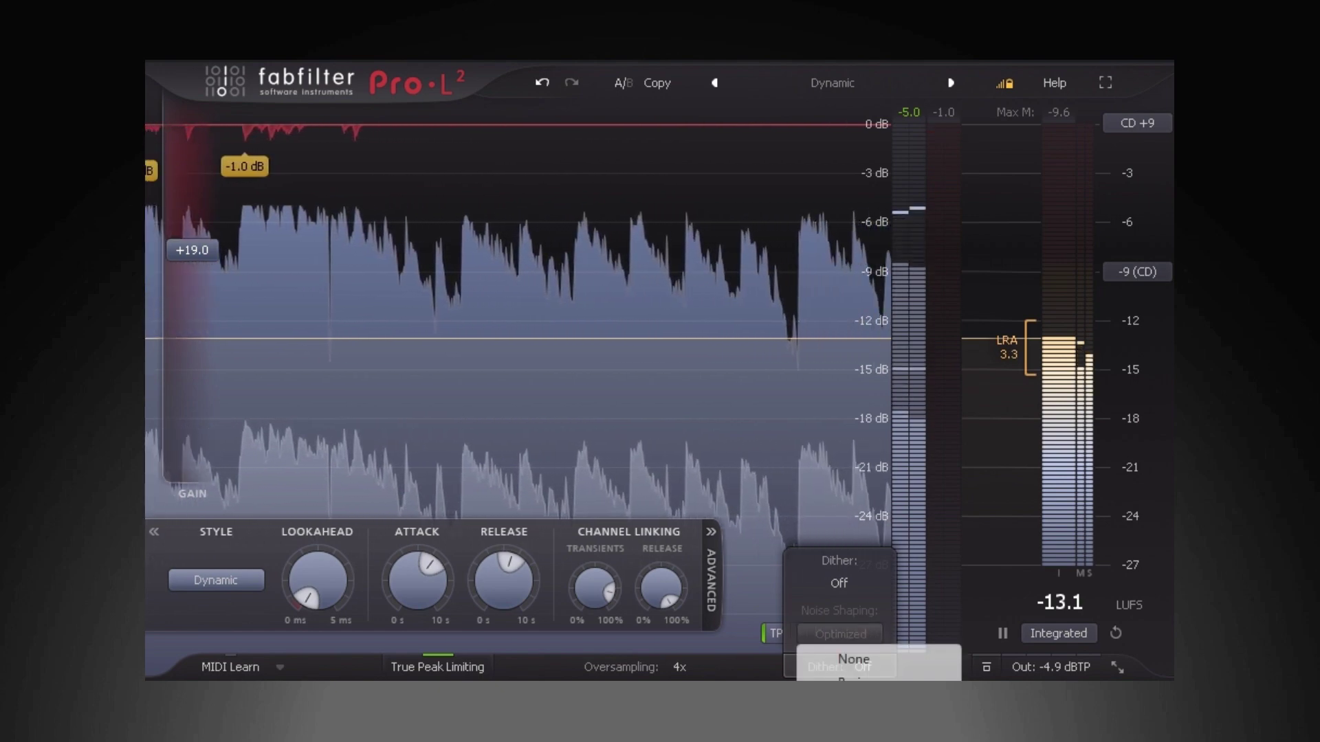
pyautogui.press('Escape')
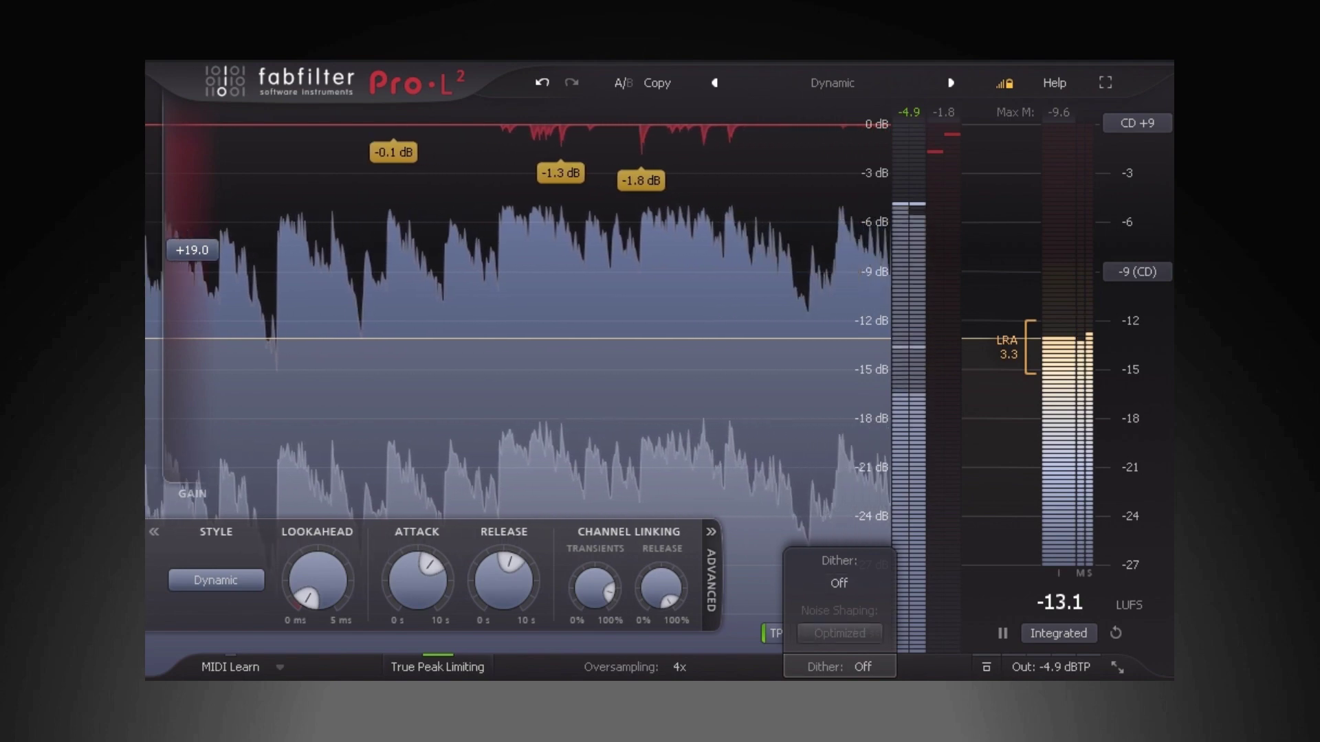
pyautogui.click(840, 667)
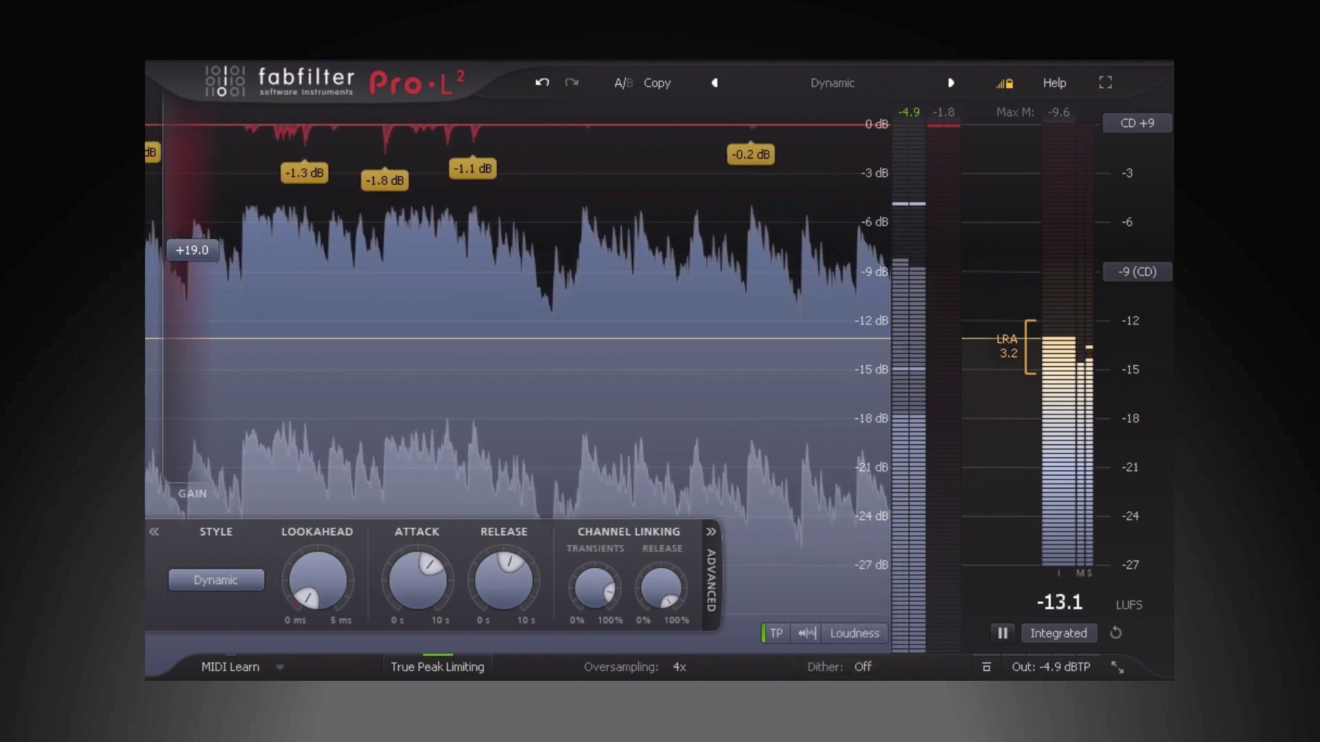
pyautogui.click(1002, 634)
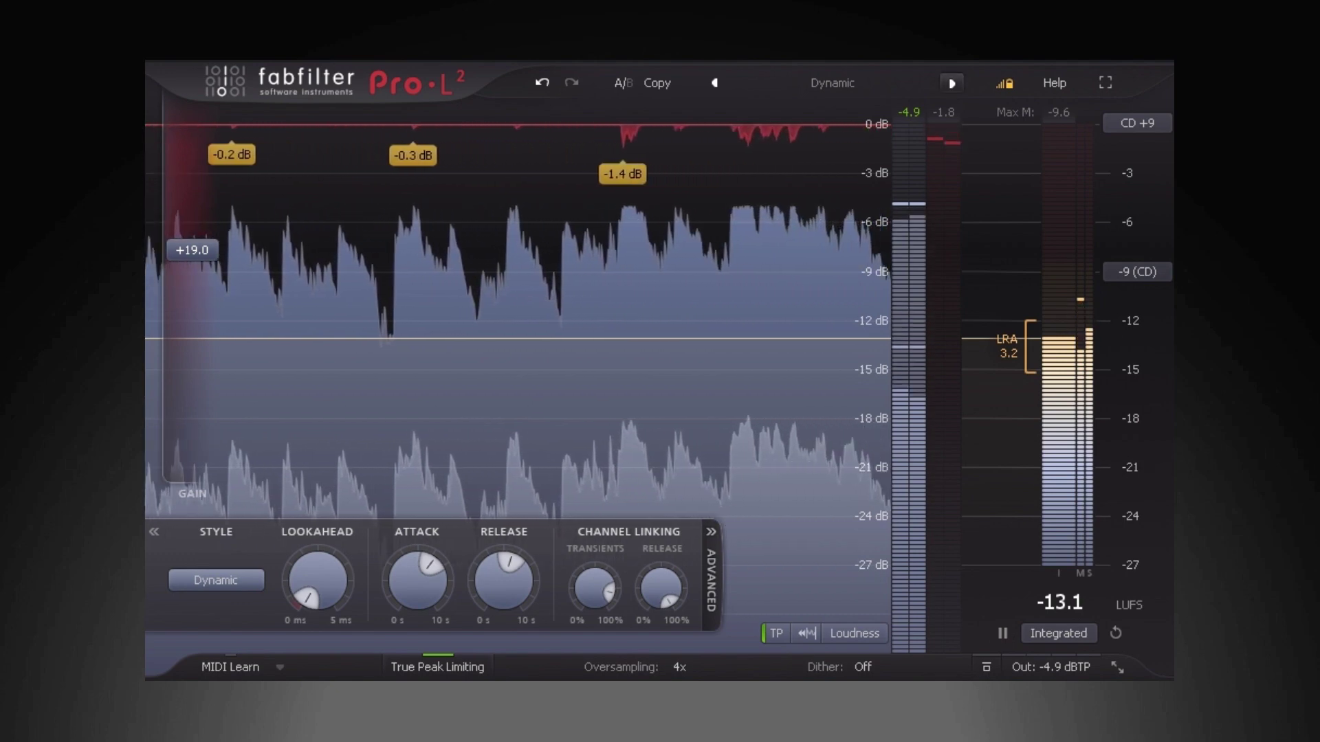
# Advance through the presets, auditioning Modern Alternative, Modern Loud and a Punchy-style preset, and stop on Safe.
pyautogui.click(951, 83)
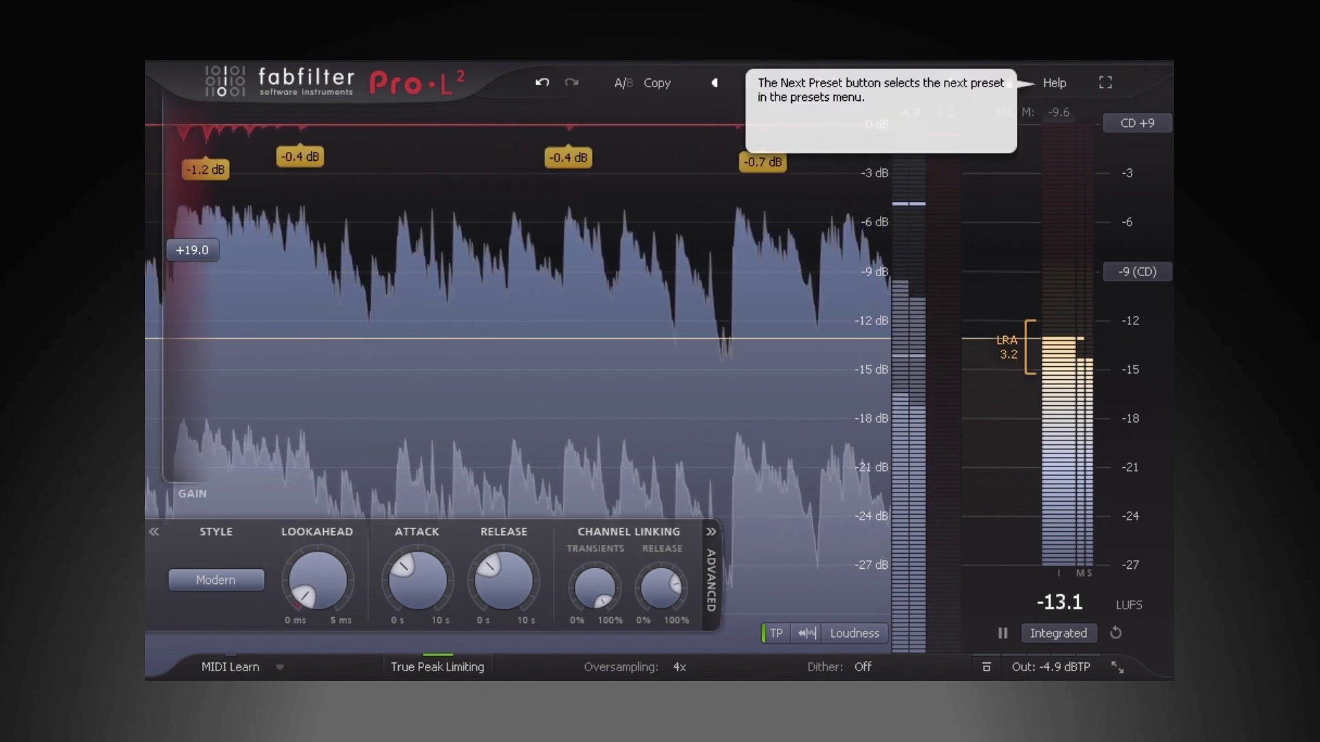
pyautogui.click(951, 82)
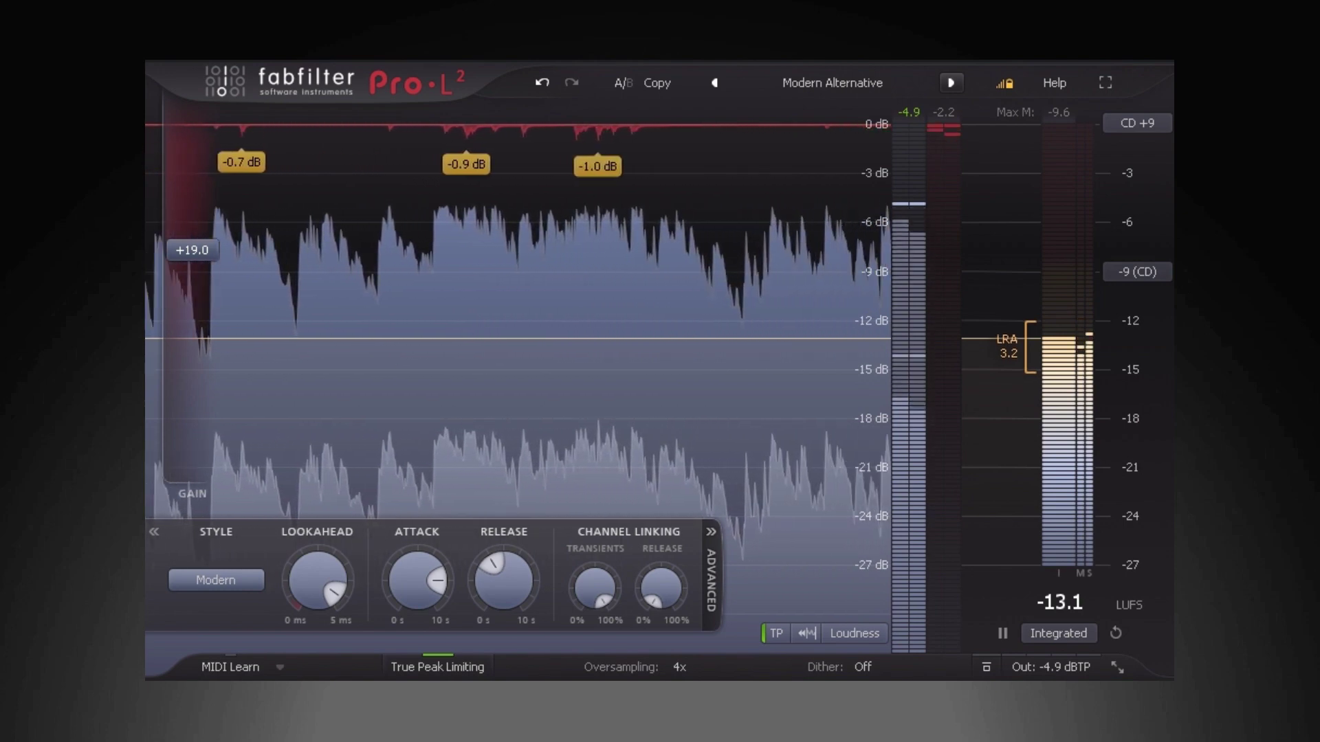
pyautogui.click(950, 83)
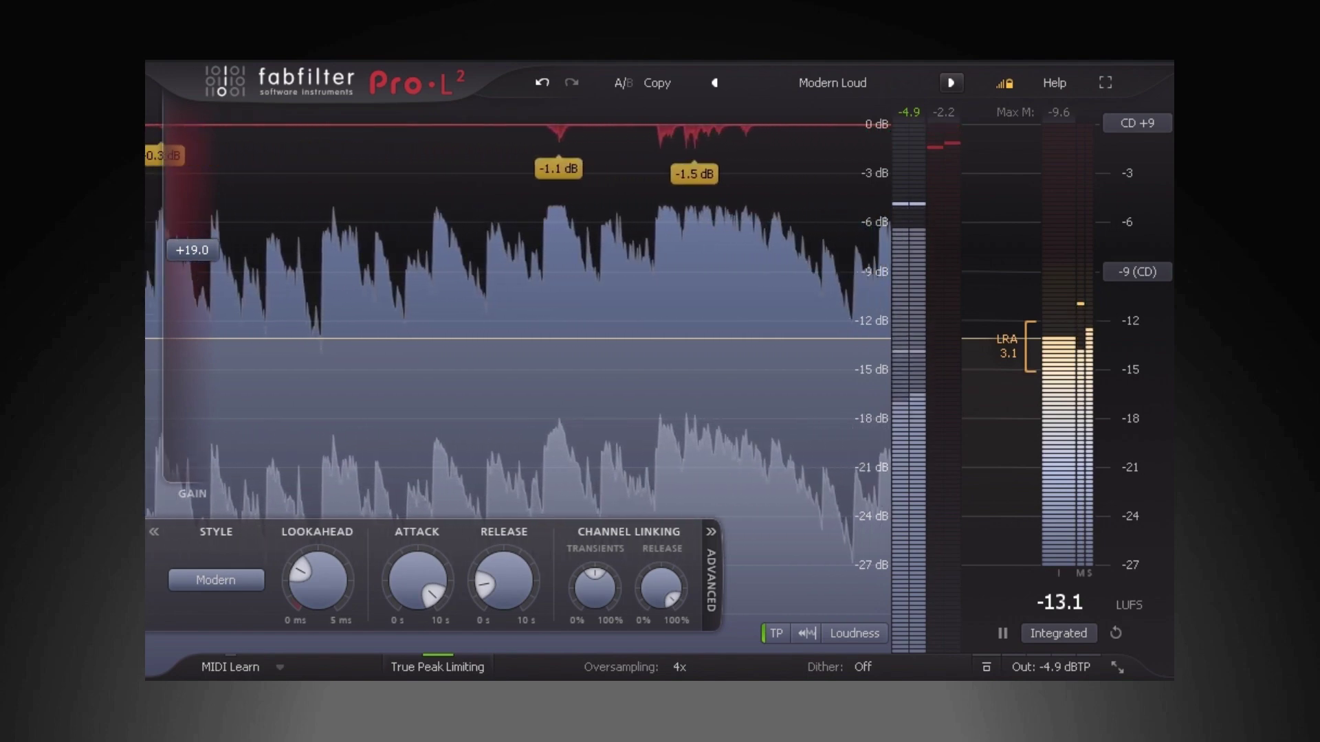
pyautogui.click(951, 82)
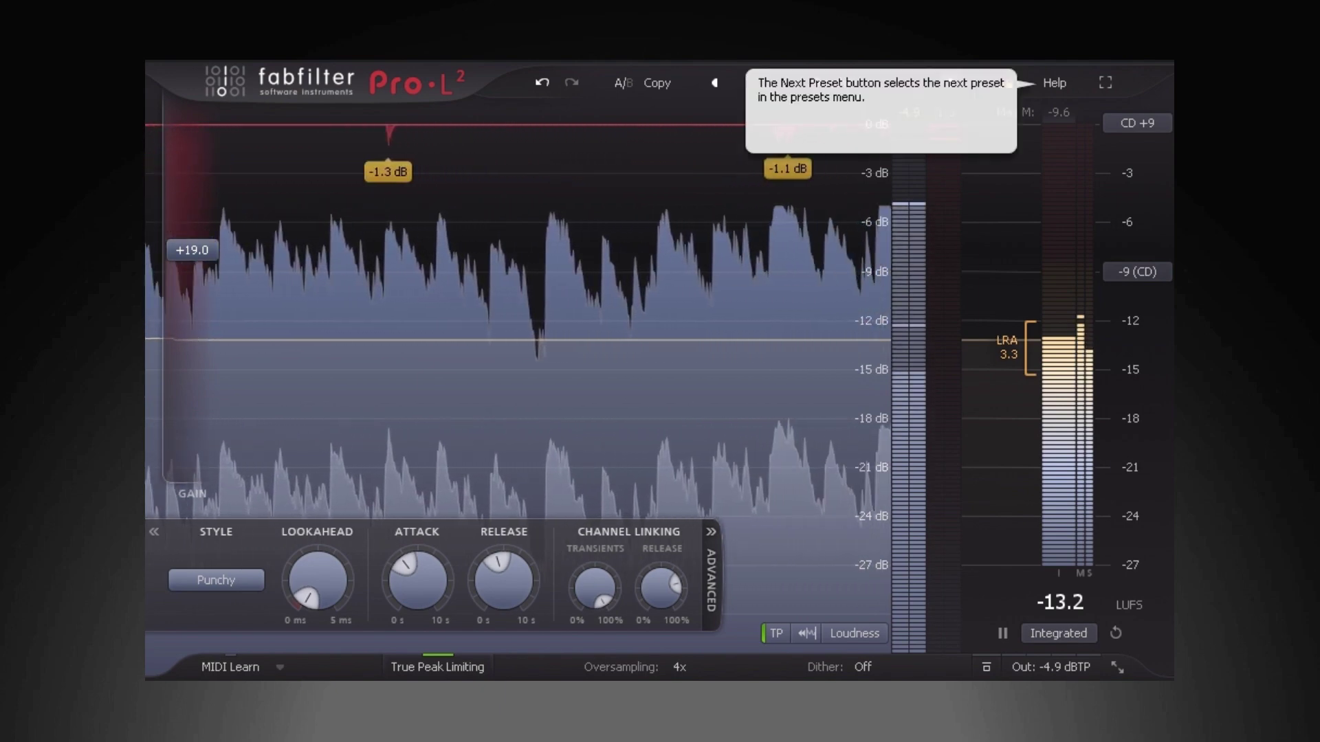
pyautogui.click(952, 82)
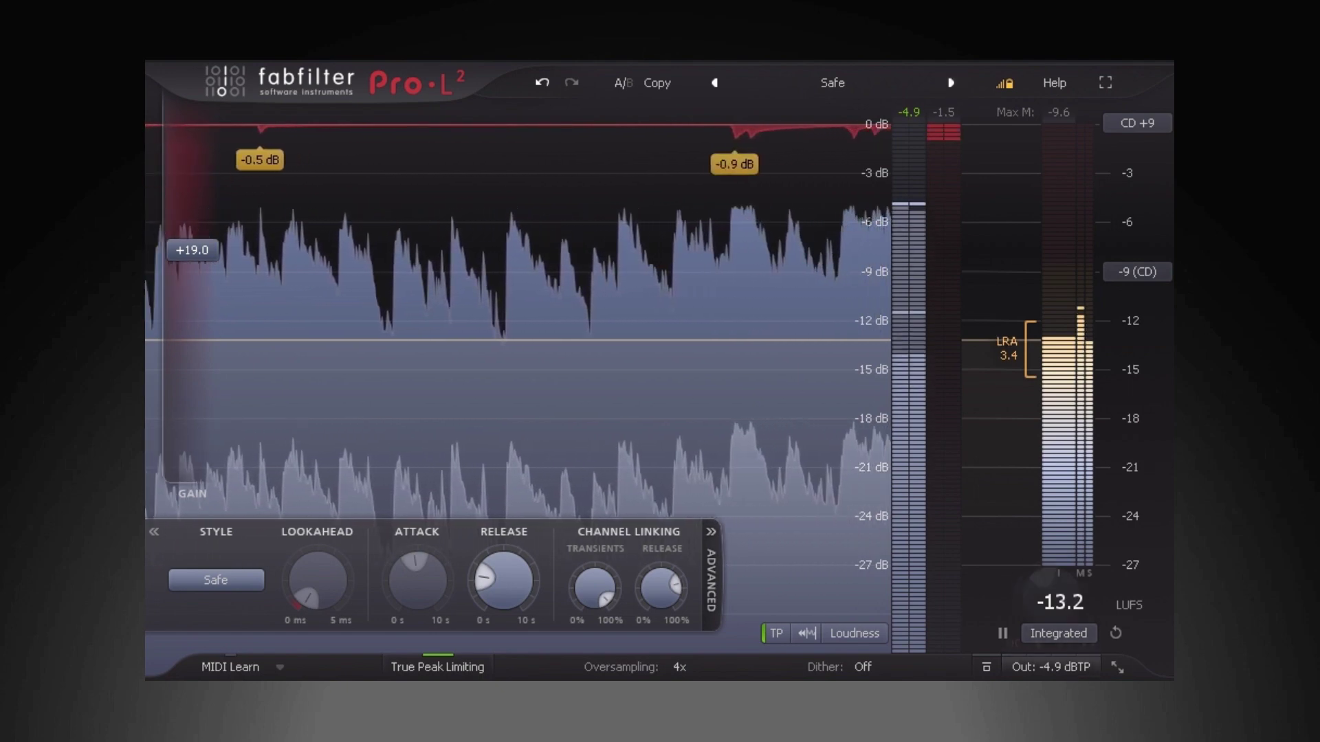
# Raise the output level to -3.3 dBTP, and advance to the Transparent preset.
pyautogui.moveTo(1051, 667)
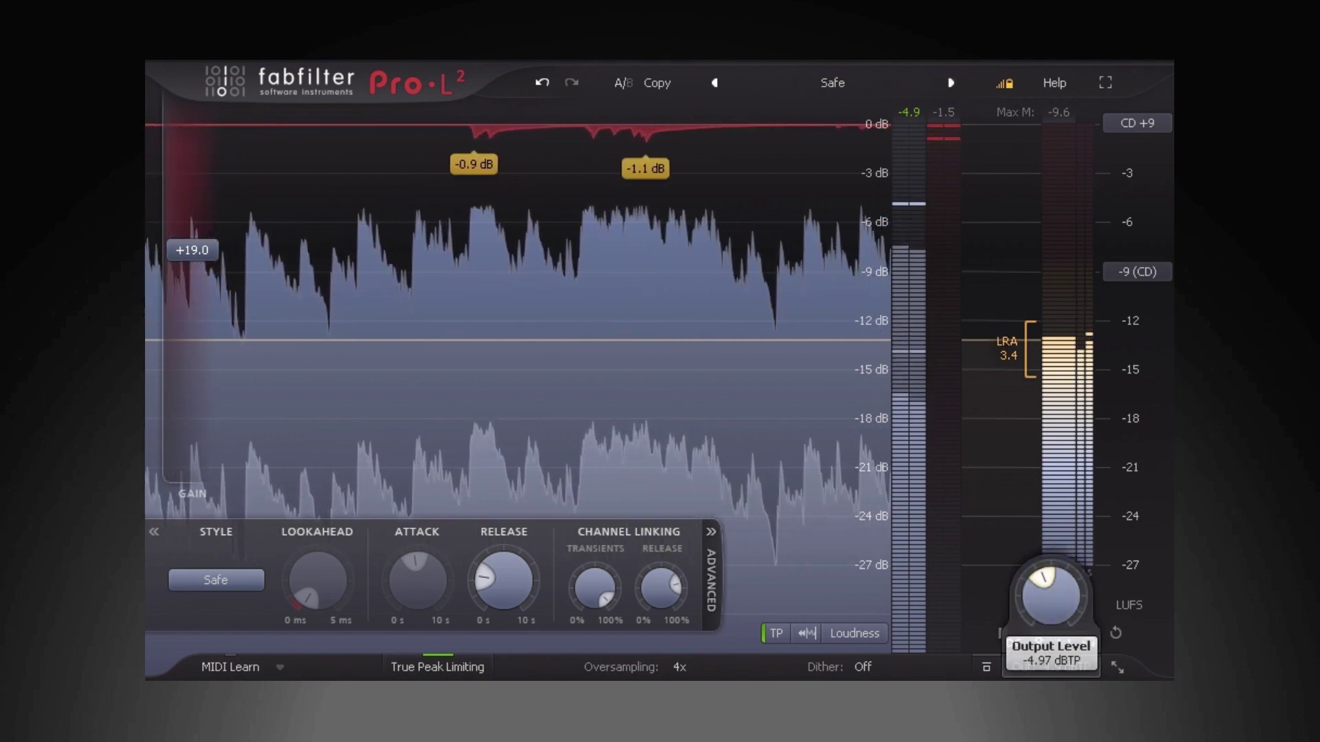
pyautogui.moveTo(1051, 597); pyautogui.dragTo(1051, 595)
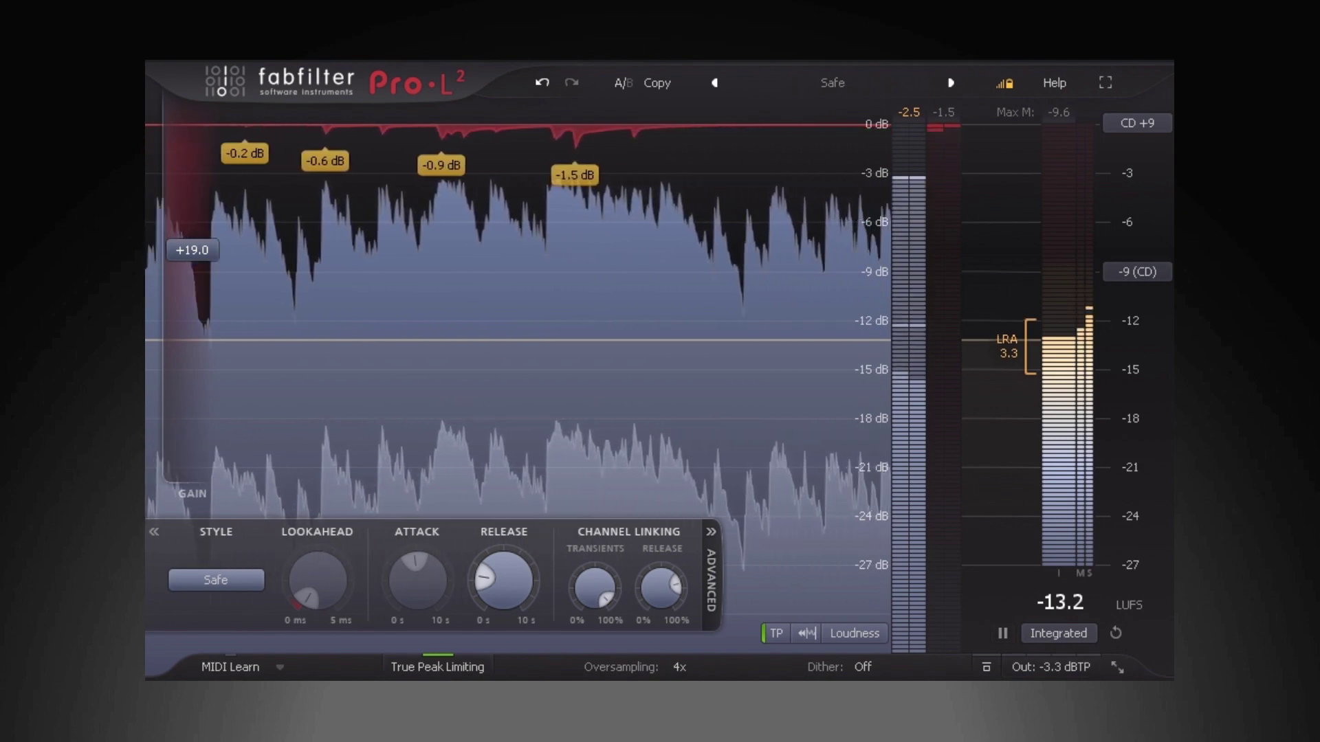
pyautogui.click(951, 83)
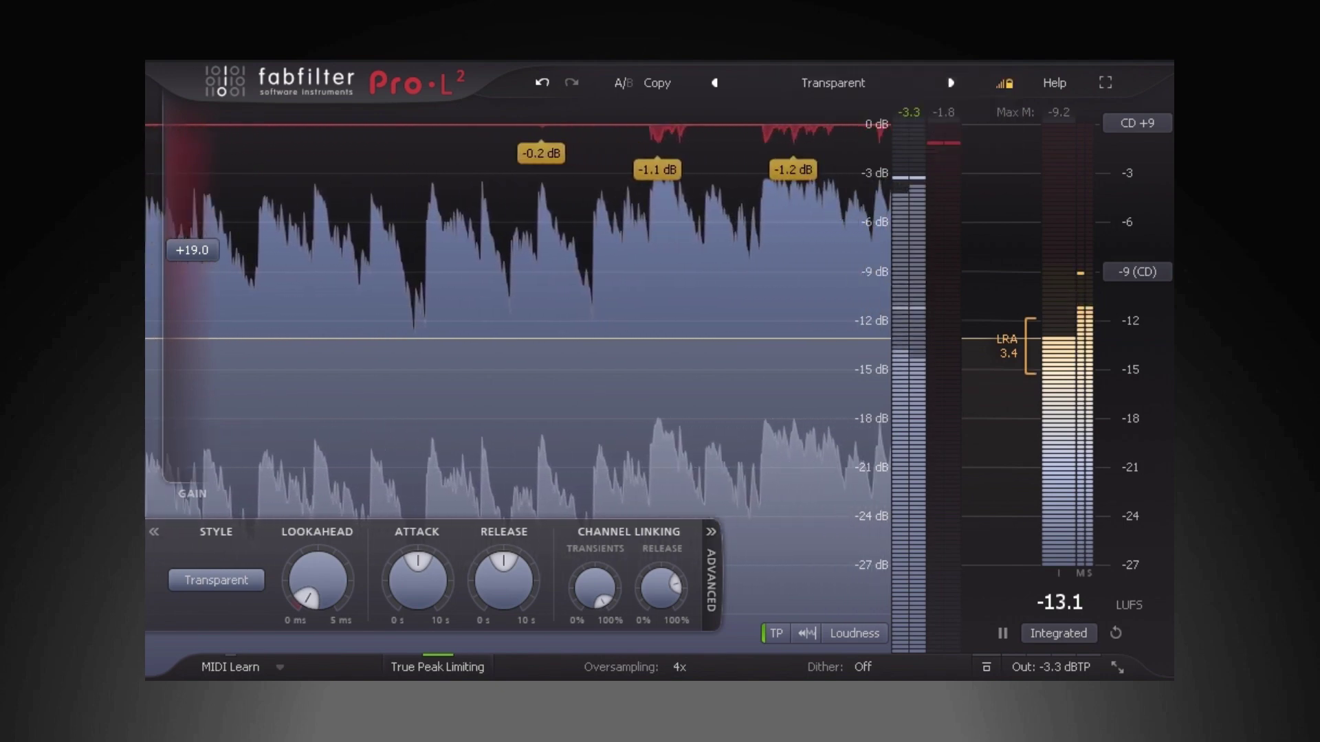
# Advance to the Bring out the Beat SM preset and set the loudness target to -14 LUFS (Strm).
pyautogui.click(952, 83)
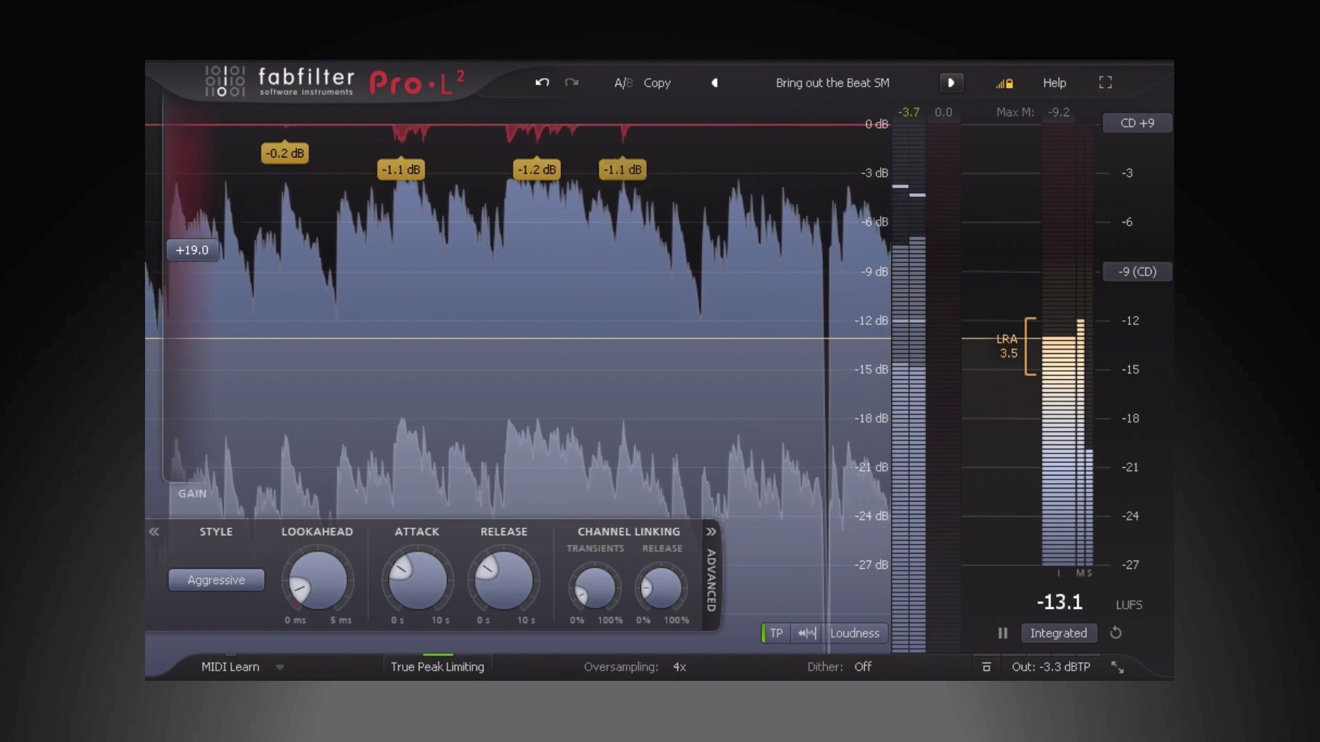
pyautogui.click(1138, 271)
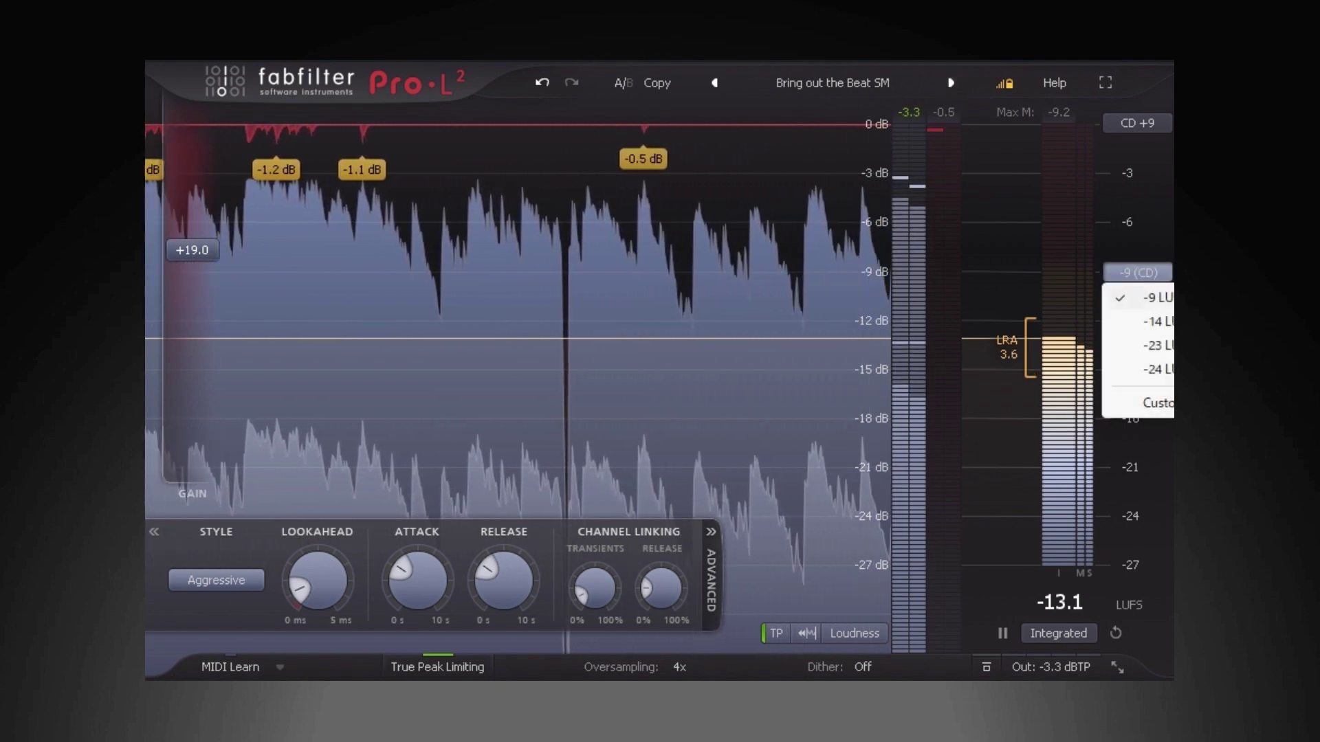
pyautogui.click(1141, 320)
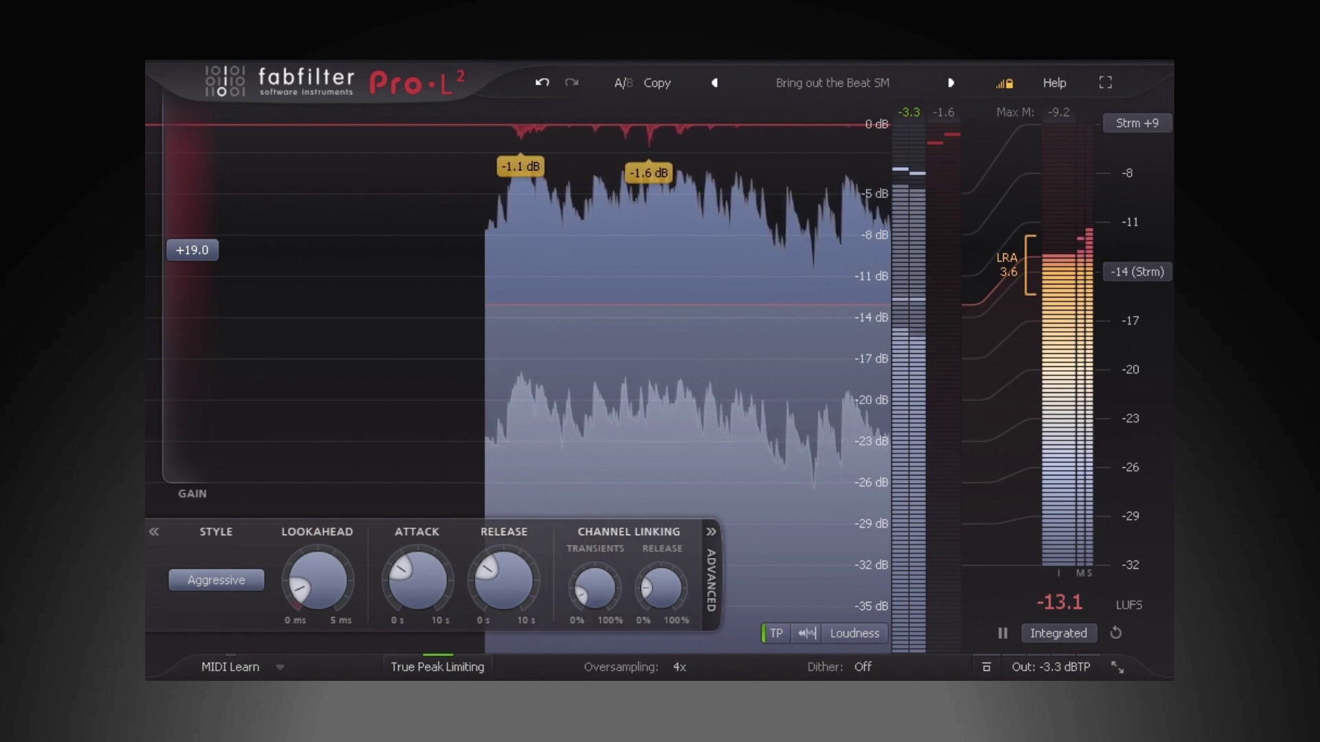
pyautogui.click(1138, 271)
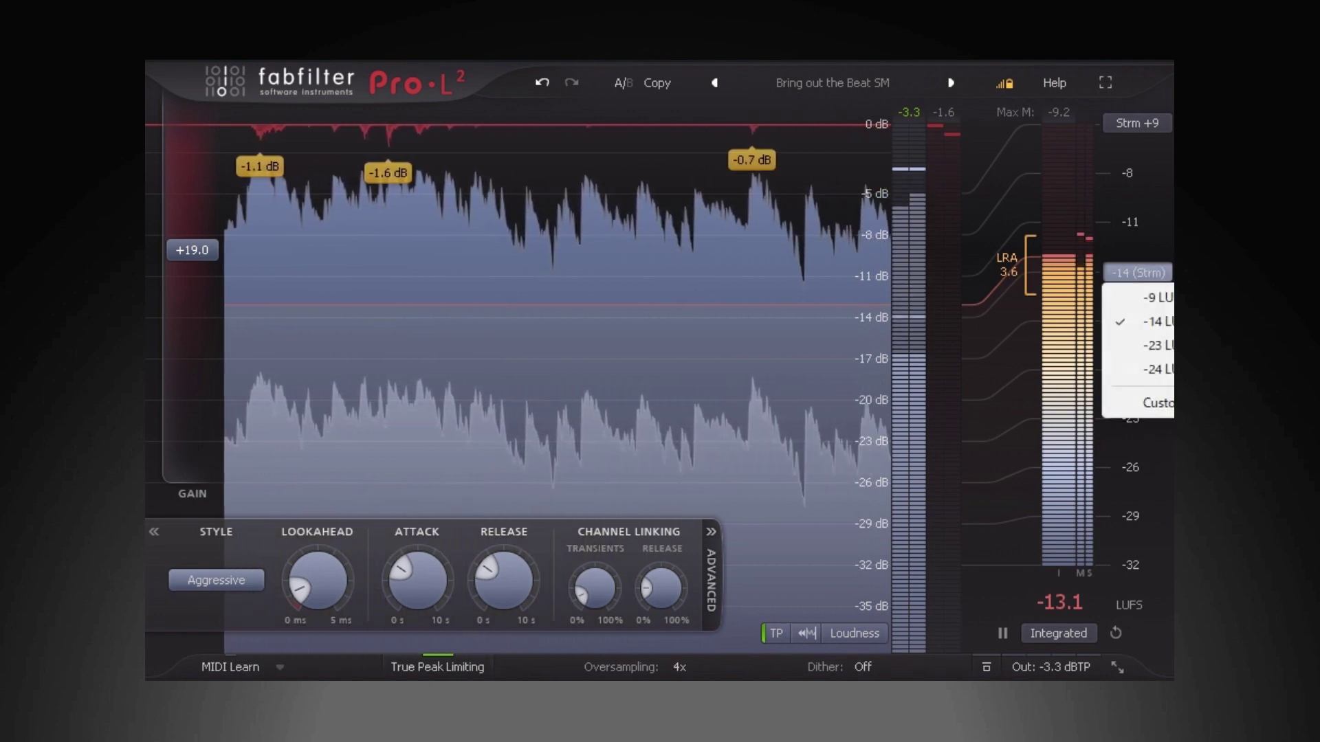
pyautogui.click(1137, 273)
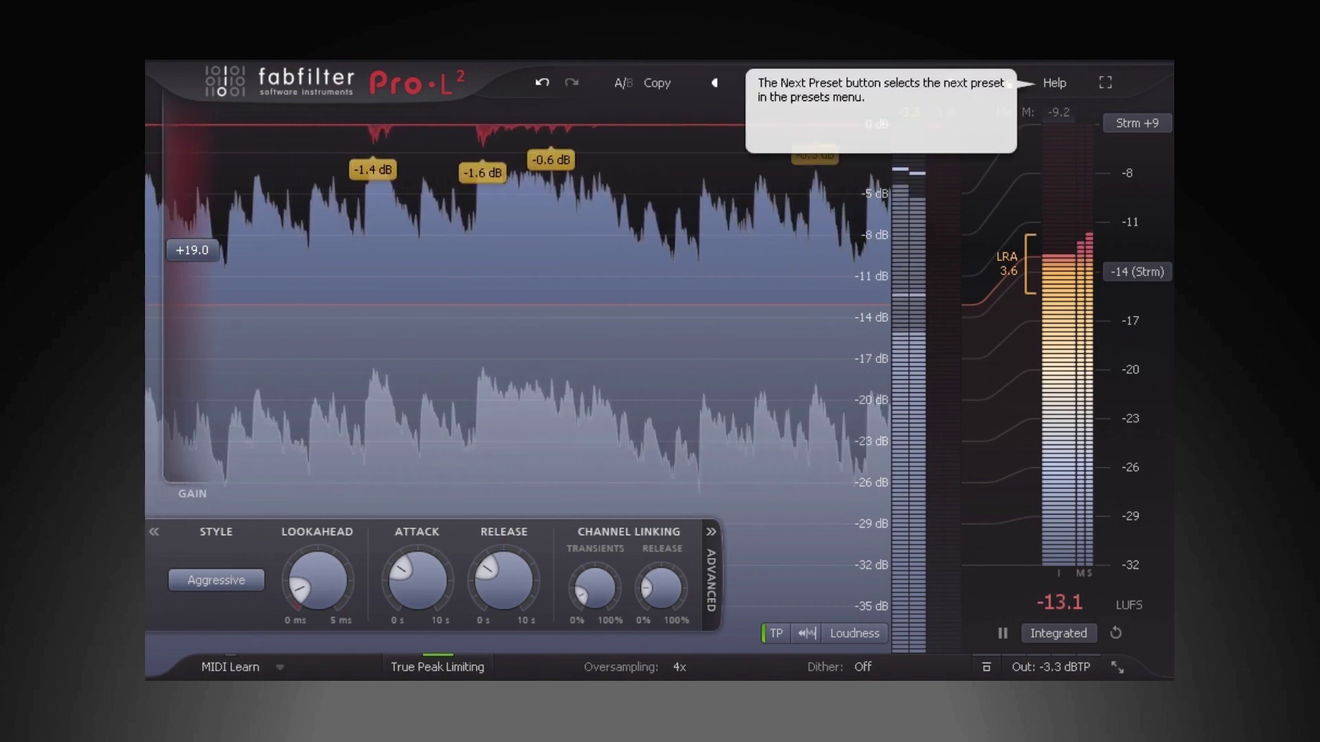
# Advance through EDM - Aggressive and Tight to the EDM - Punchy preset, and shorten its attack time.
pyautogui.click(951, 83)
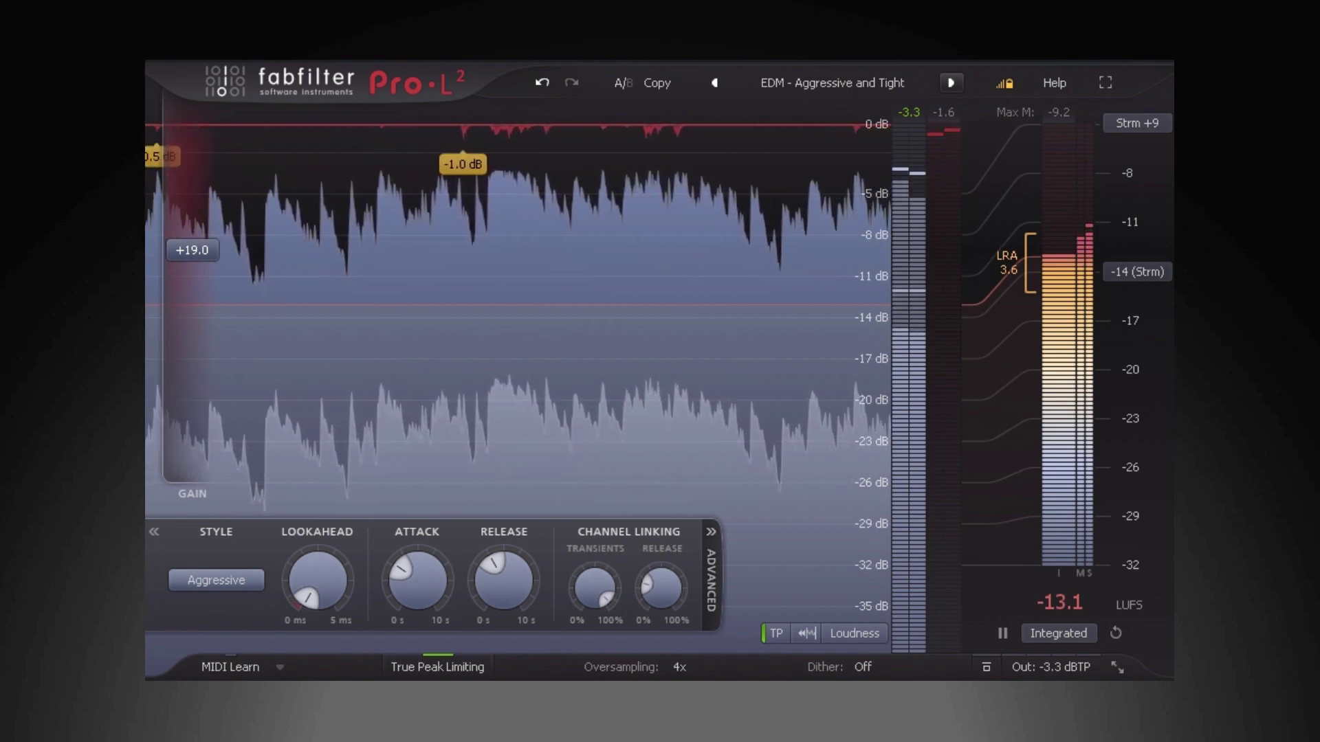
pyautogui.click(952, 84)
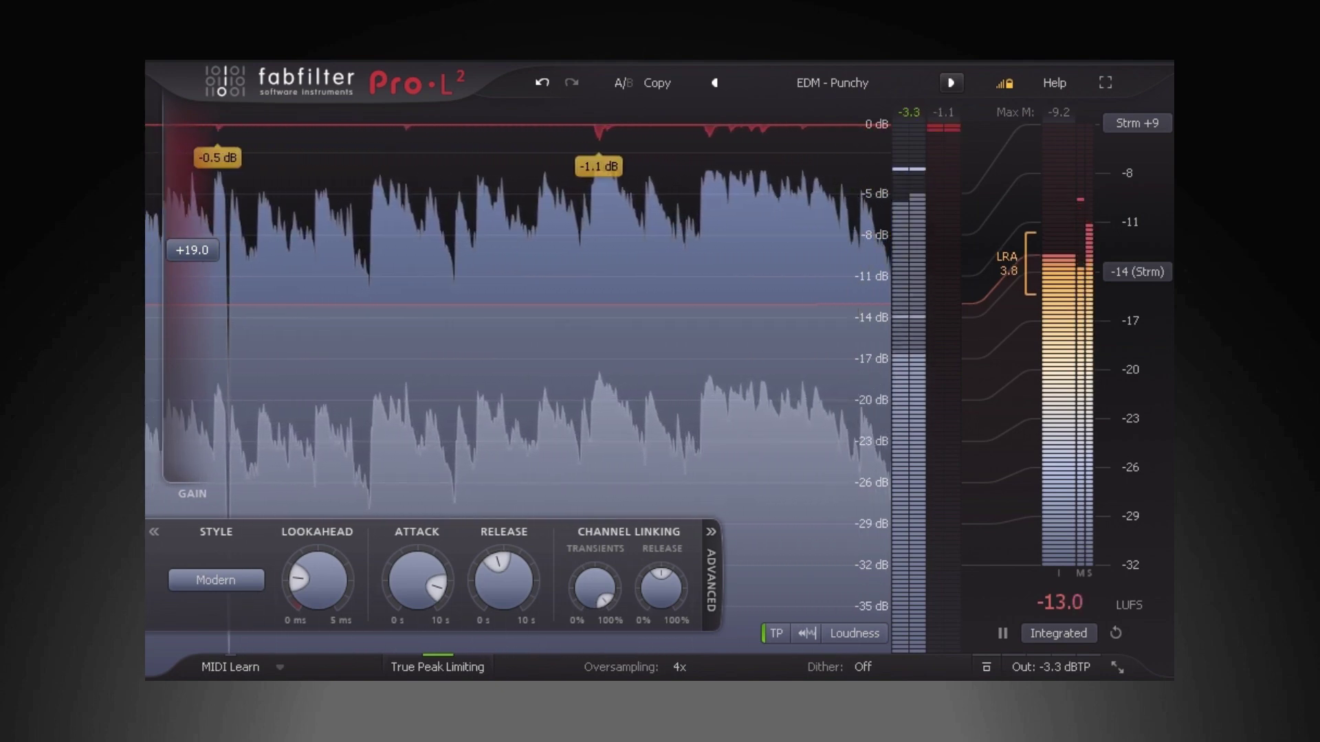
pyautogui.moveTo(417, 581); pyautogui.dragTo(417, 629)
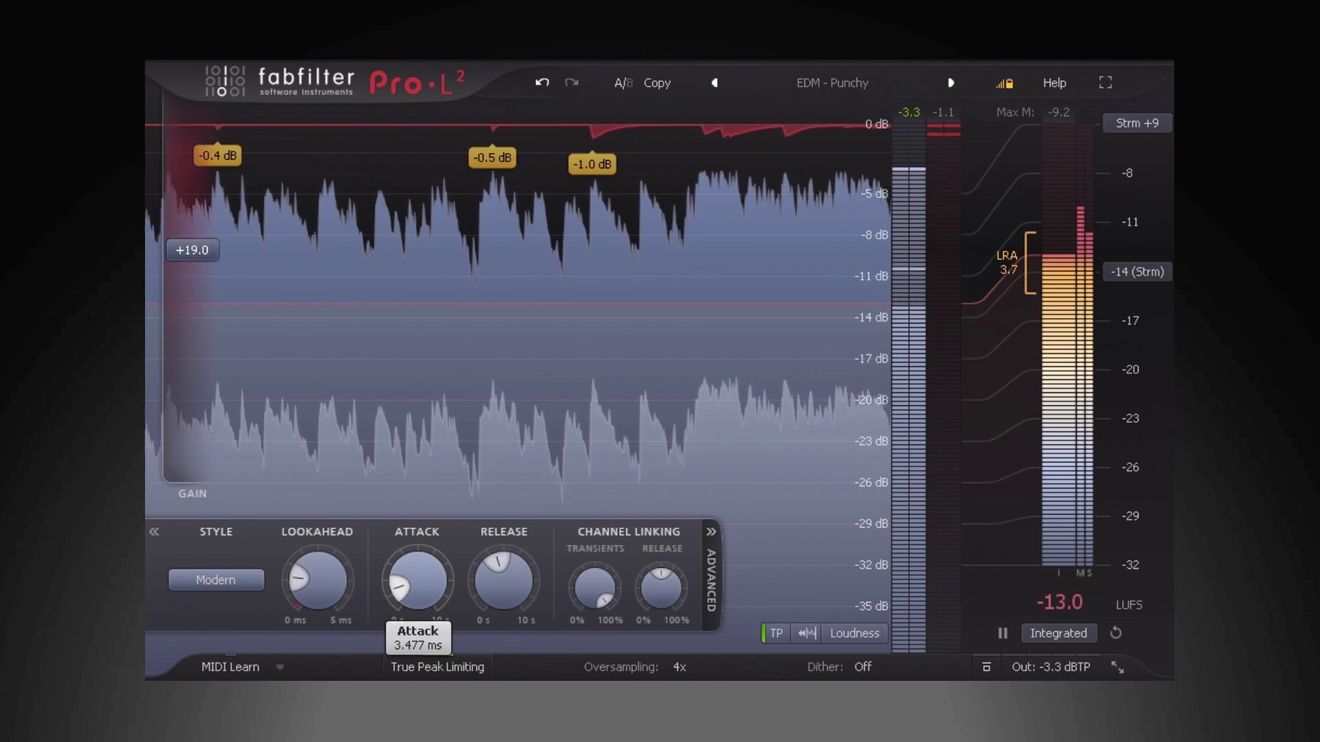
pyautogui.moveTo(418, 629); pyautogui.dragTo(418, 616)
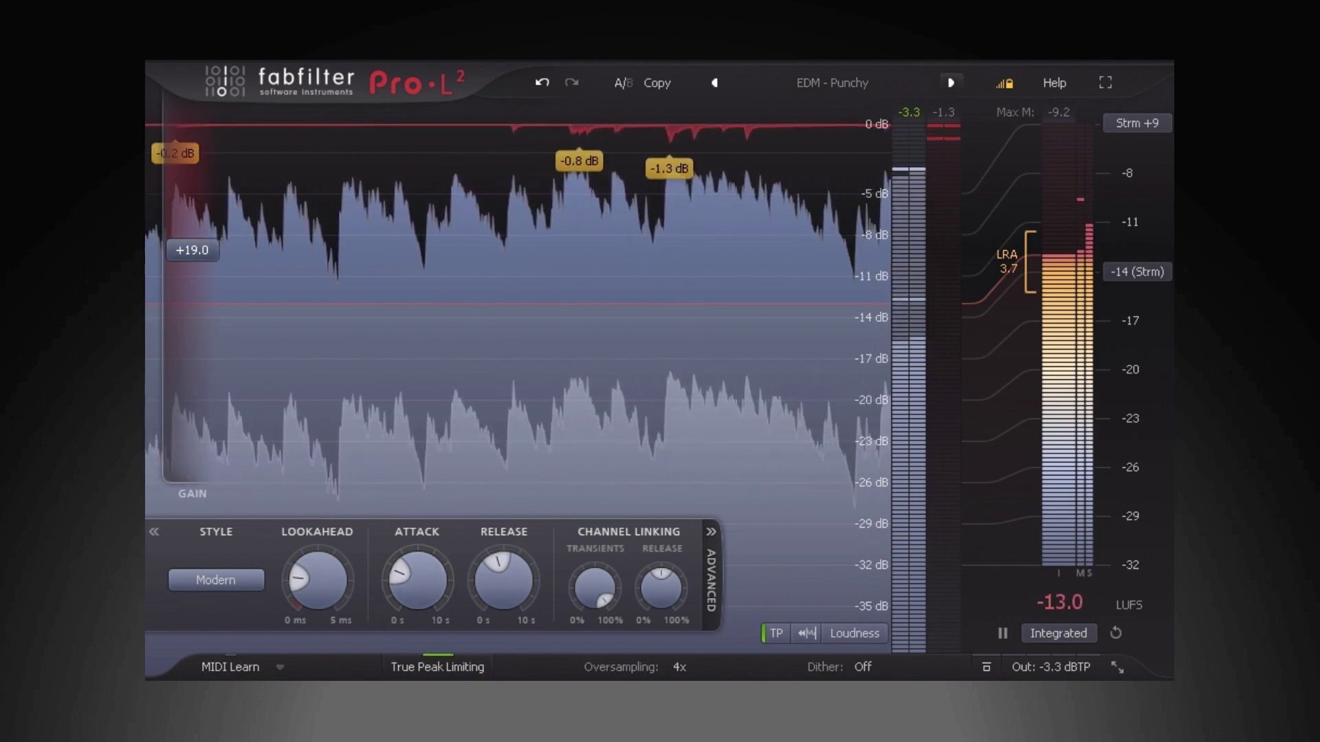
# Audition the presets from Hard Rock & Metal - Natural Loudness through Hip Hop - Mastering RS and Low Boost SM, stopping on Wide and Open.
pyautogui.click(952, 83)
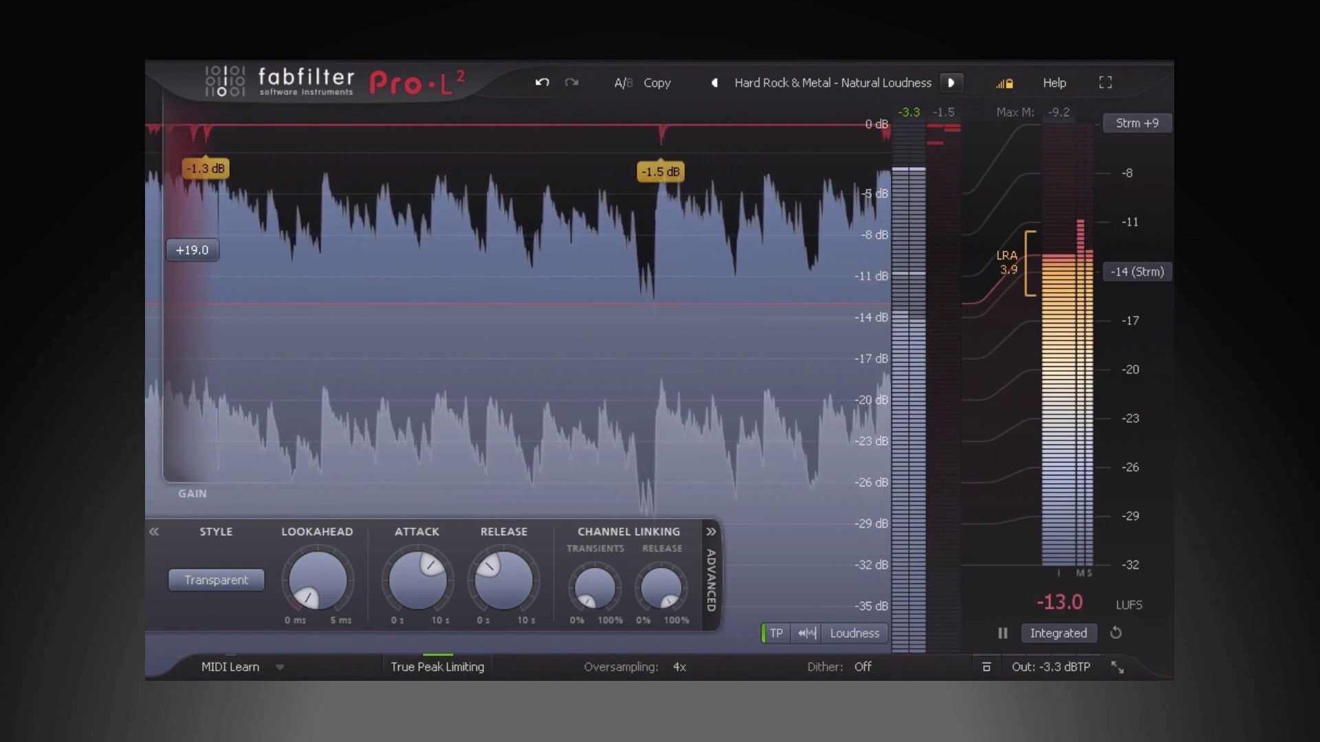
pyautogui.click(952, 83)
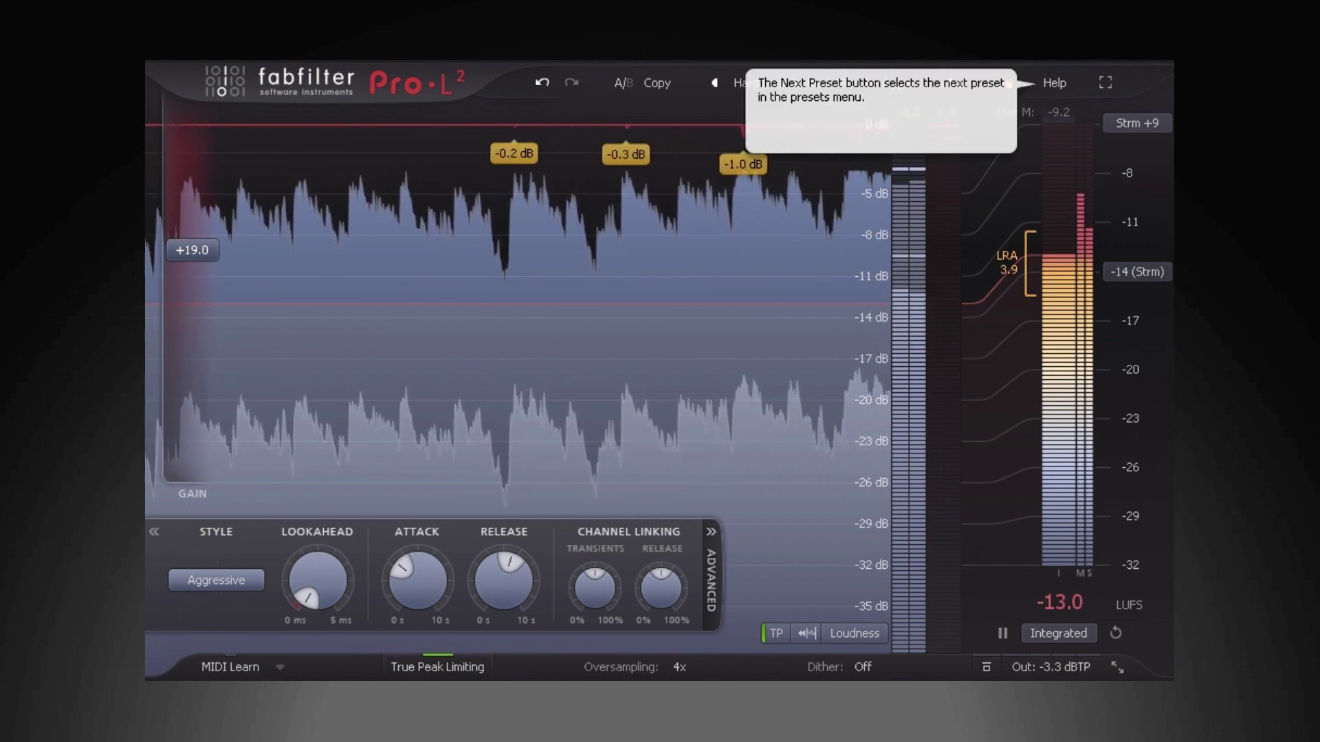
pyautogui.click(951, 82)
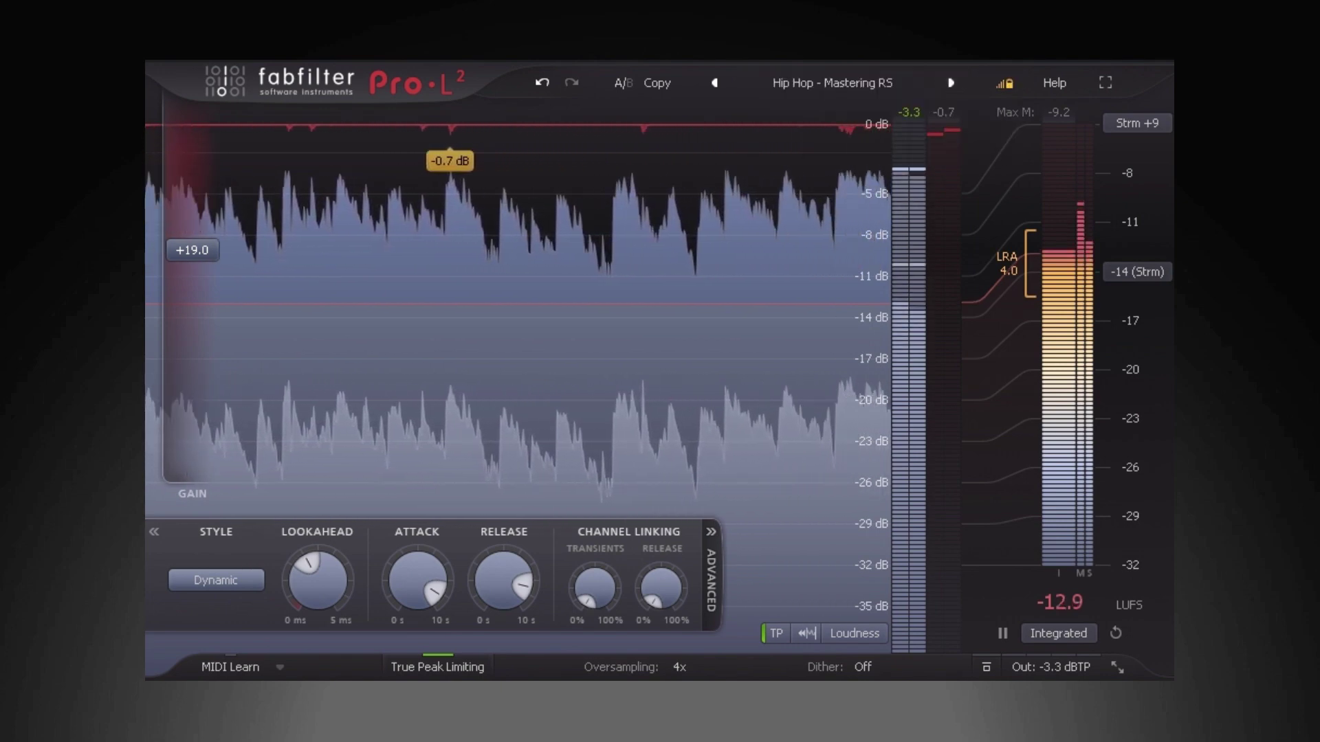
pyautogui.click(950, 82)
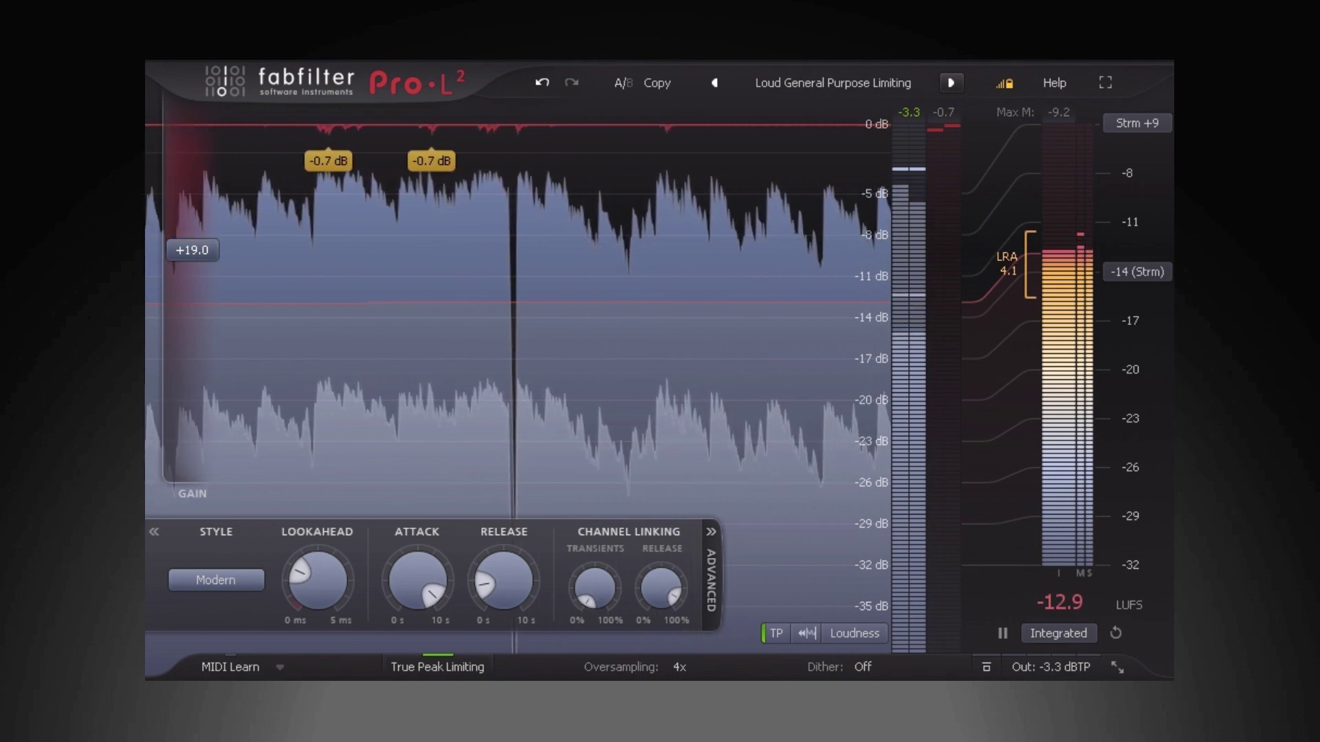
pyautogui.click(951, 82)
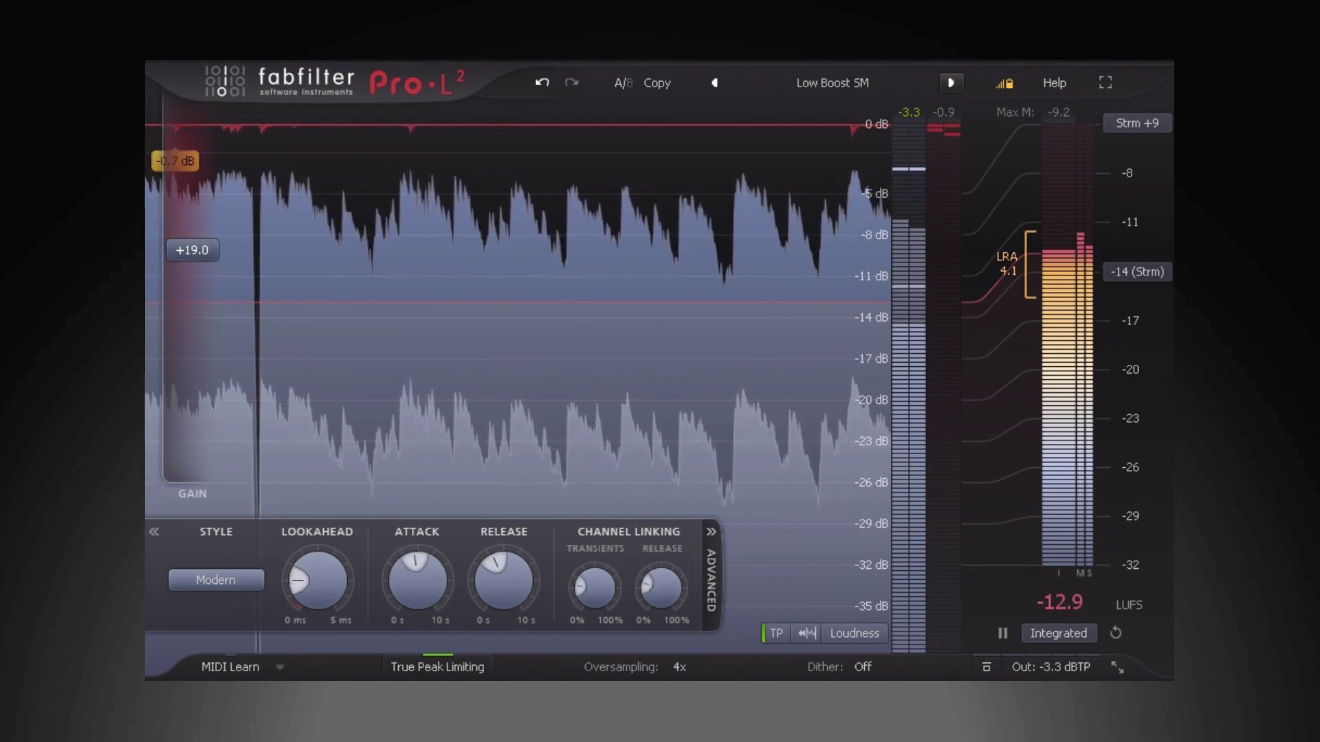
pyautogui.click(951, 83)
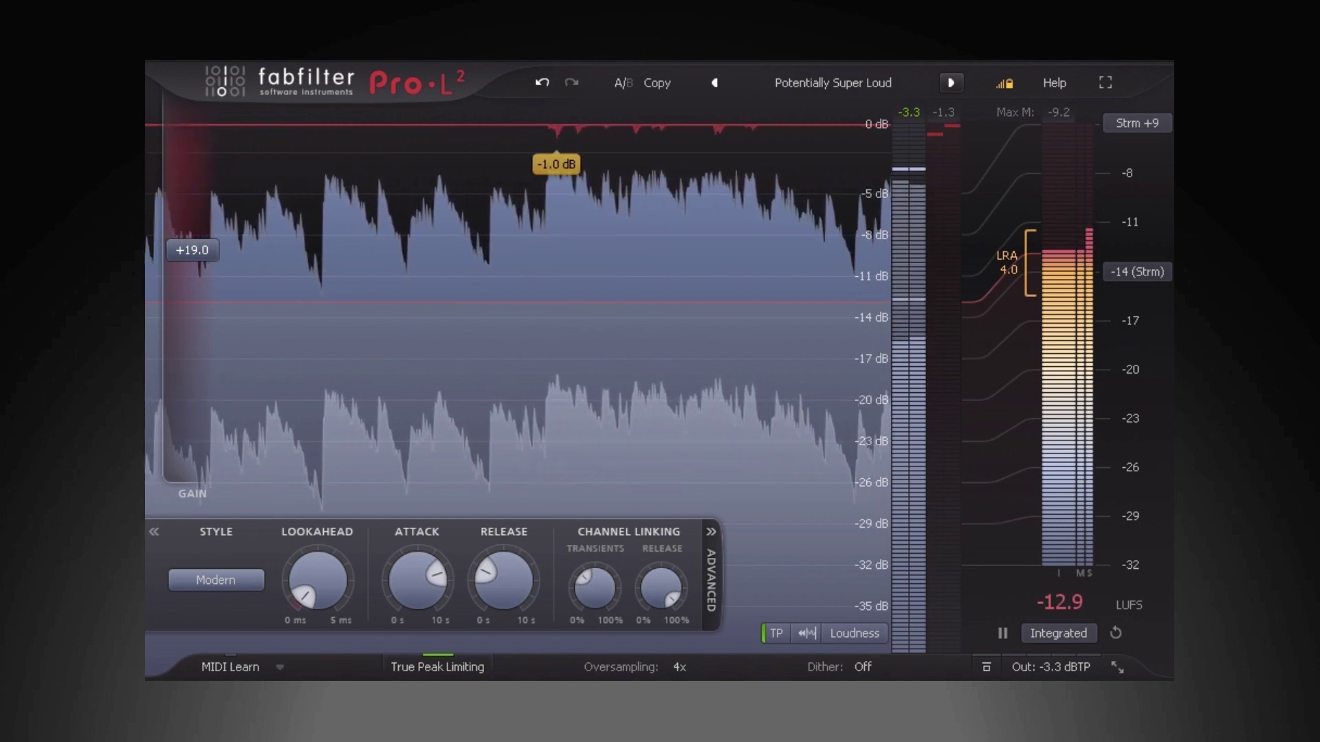
pyautogui.click(951, 83)
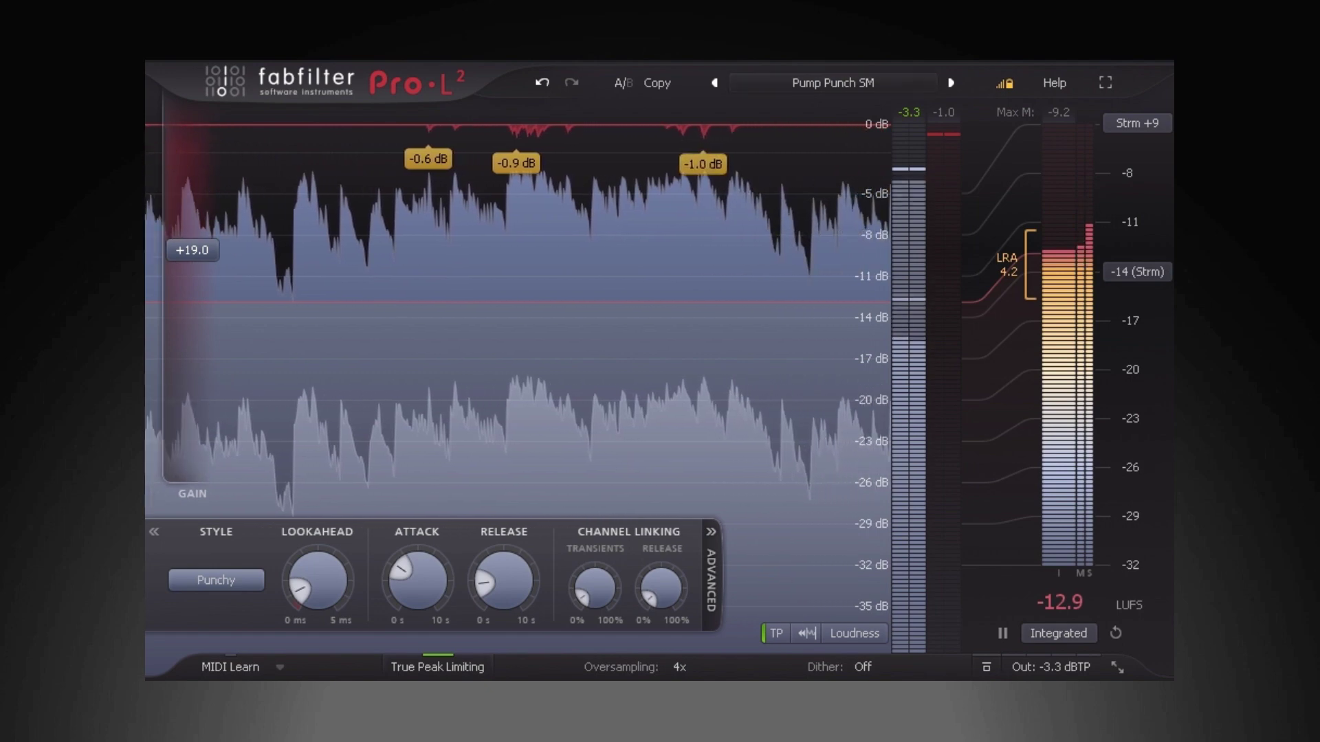
pyautogui.click(951, 83)
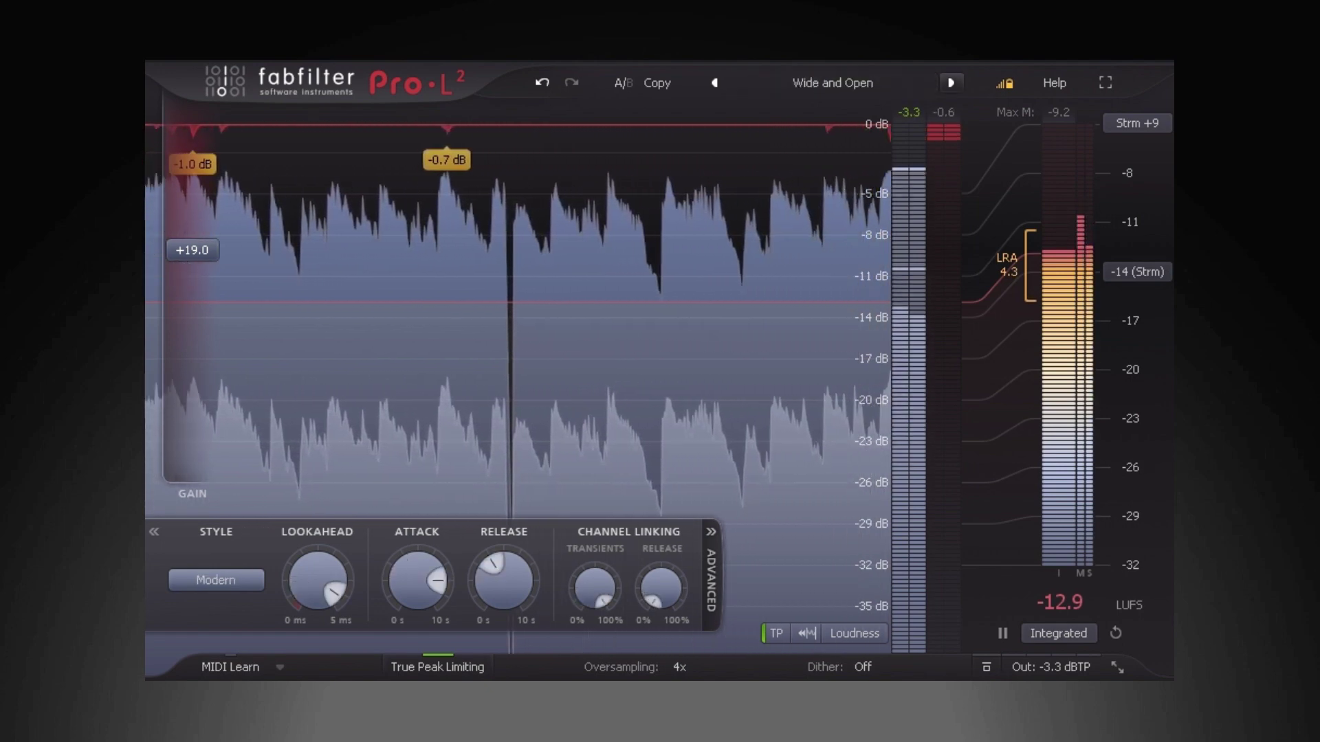
# Audition the presets from Ambient Master SM through General Purpose Limiting and Punchy Loudness, stopping on Singer & Guitar - Detailed.
pyautogui.click(951, 83)
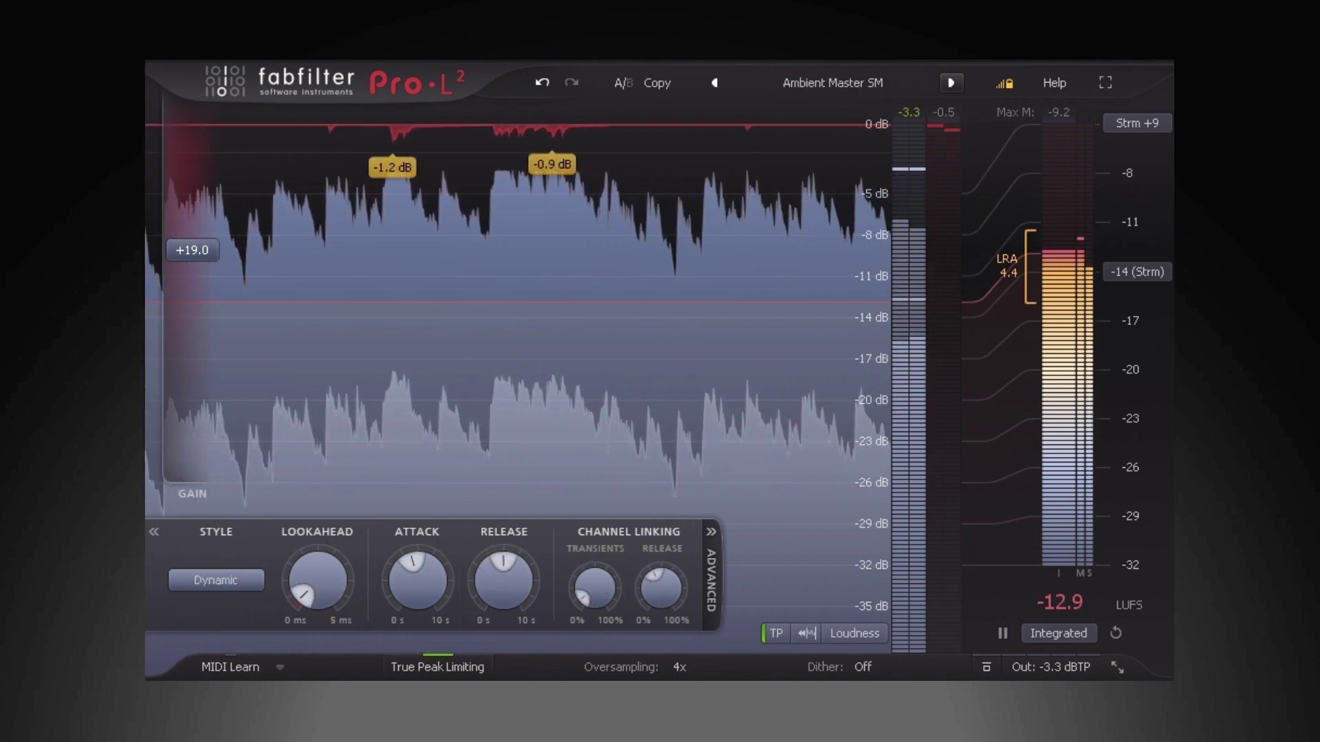
pyautogui.click(951, 83)
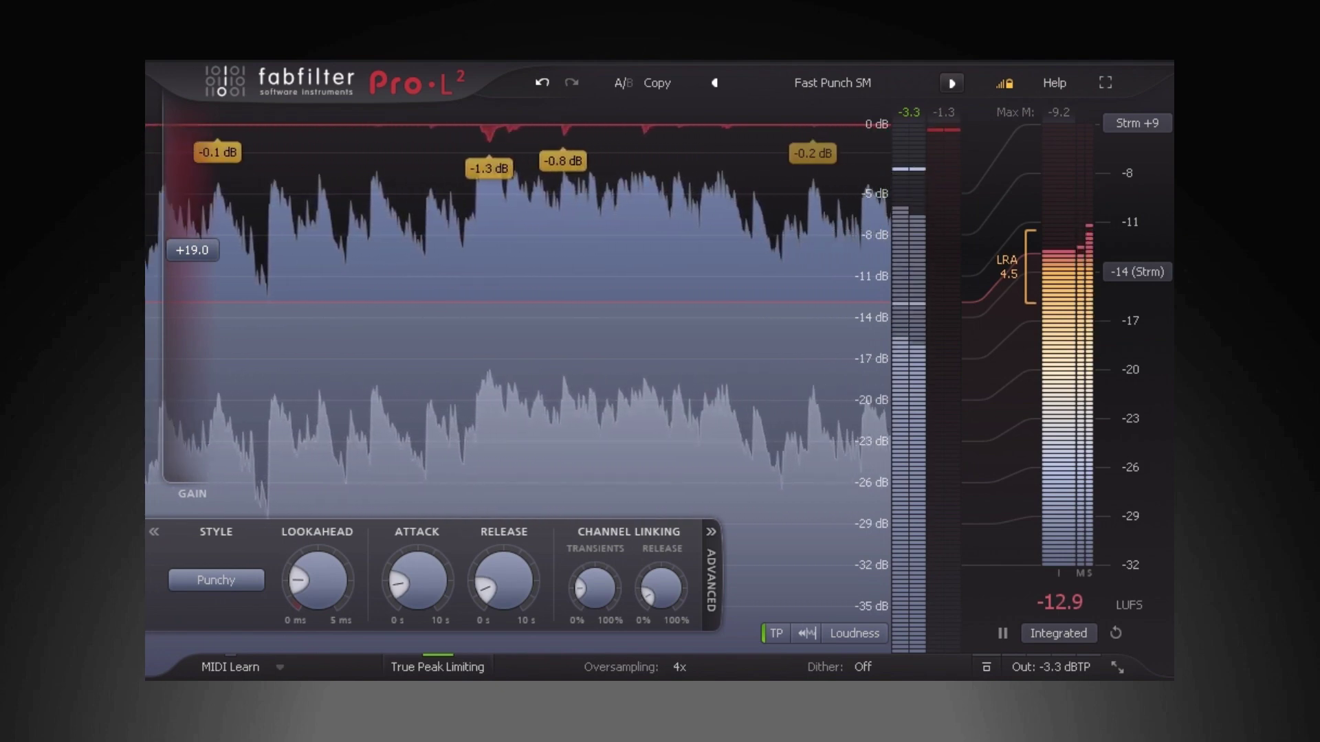
pyautogui.click(950, 82)
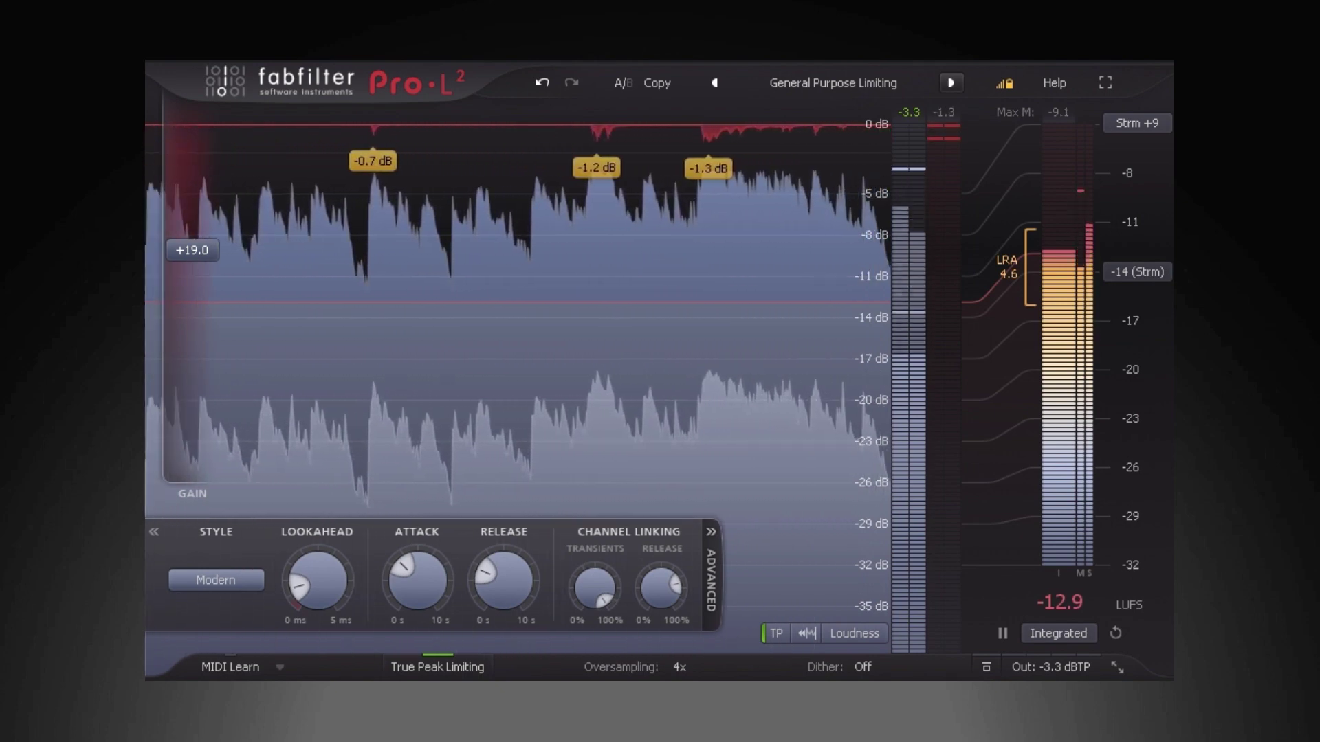
pyautogui.click(950, 82)
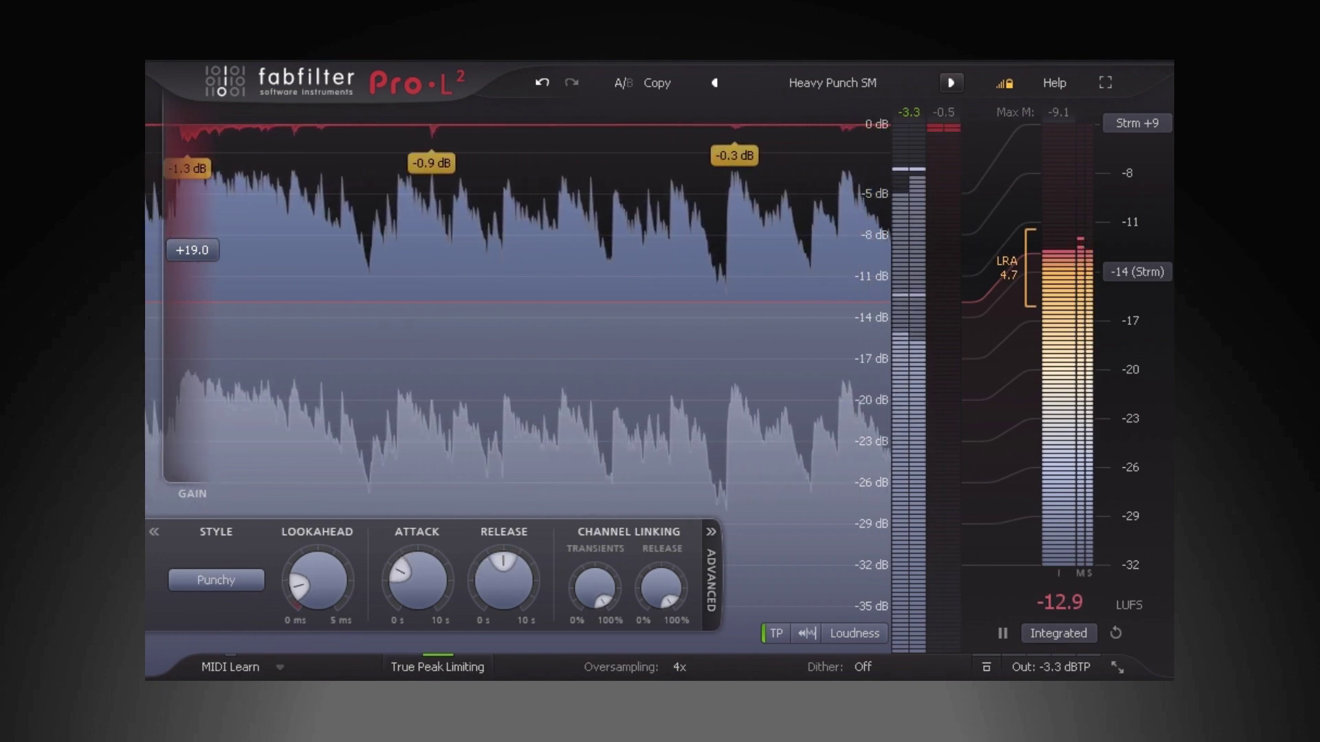
pyautogui.click(951, 82)
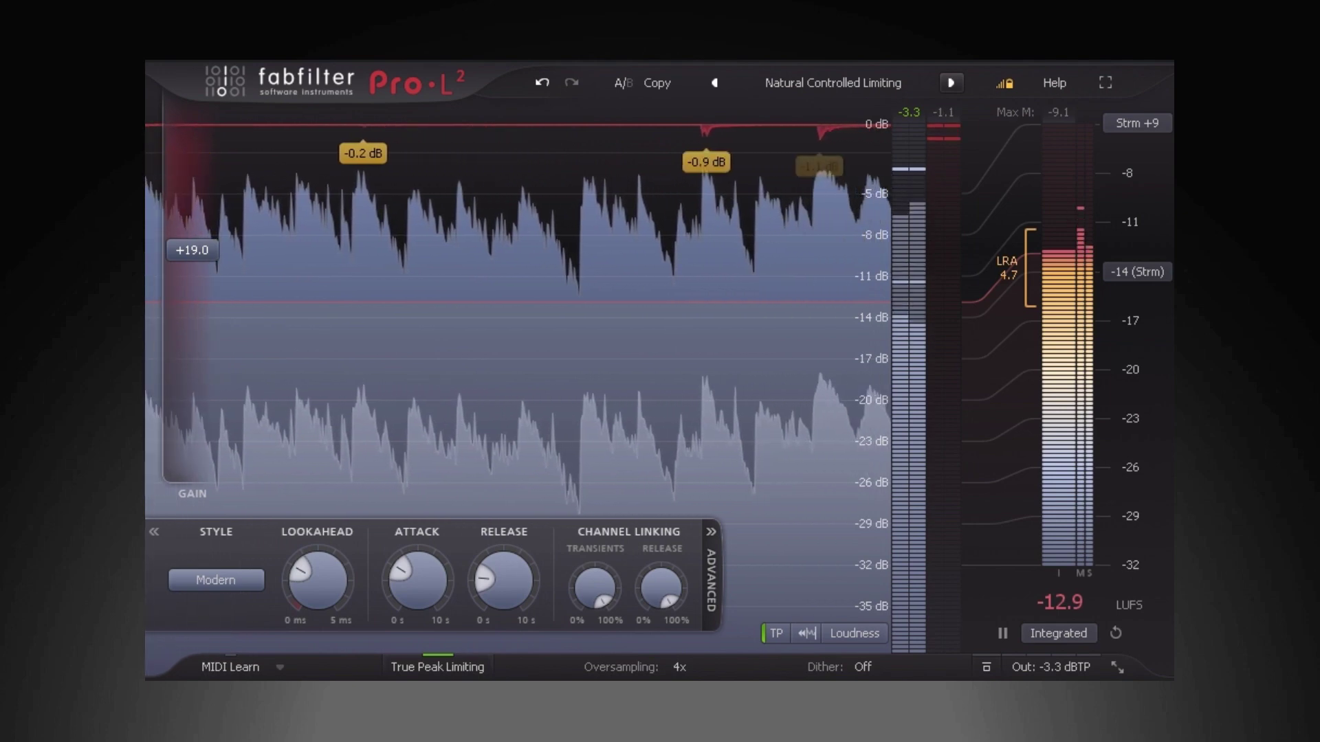
pyautogui.click(951, 83)
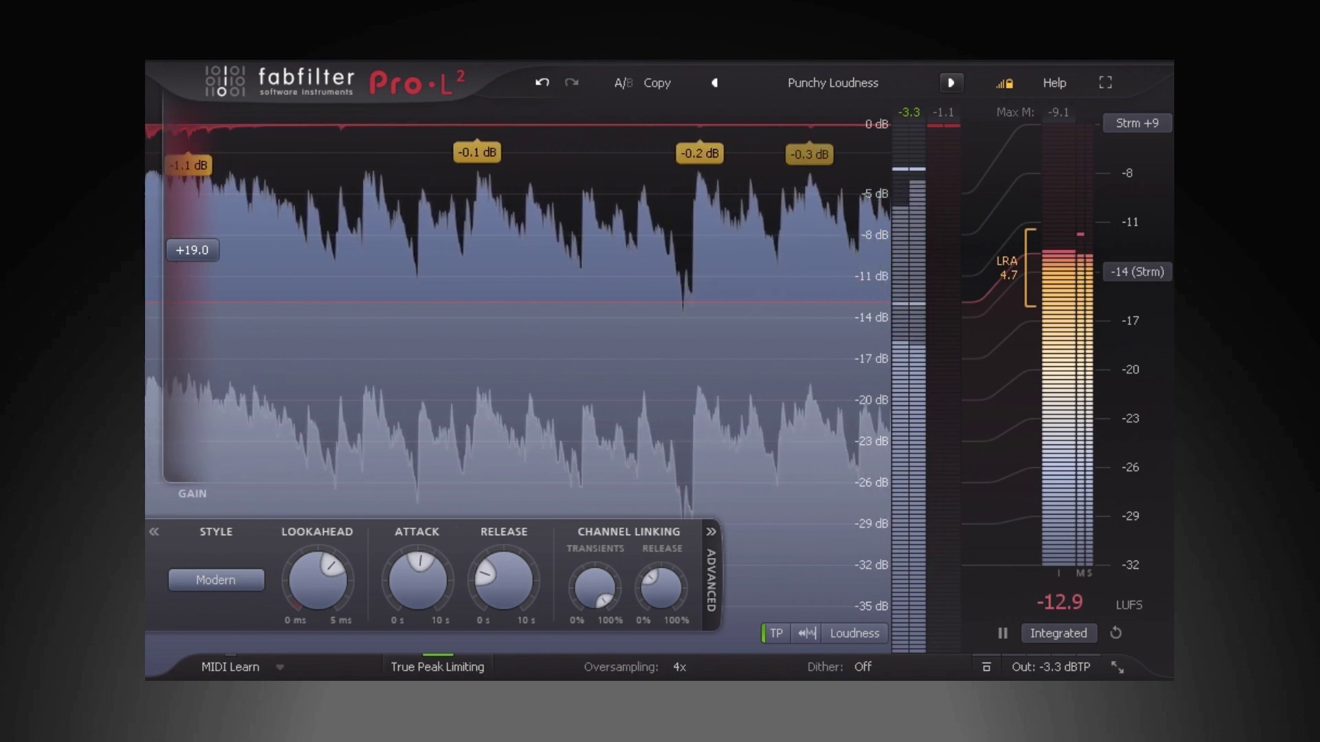
pyautogui.click(952, 82)
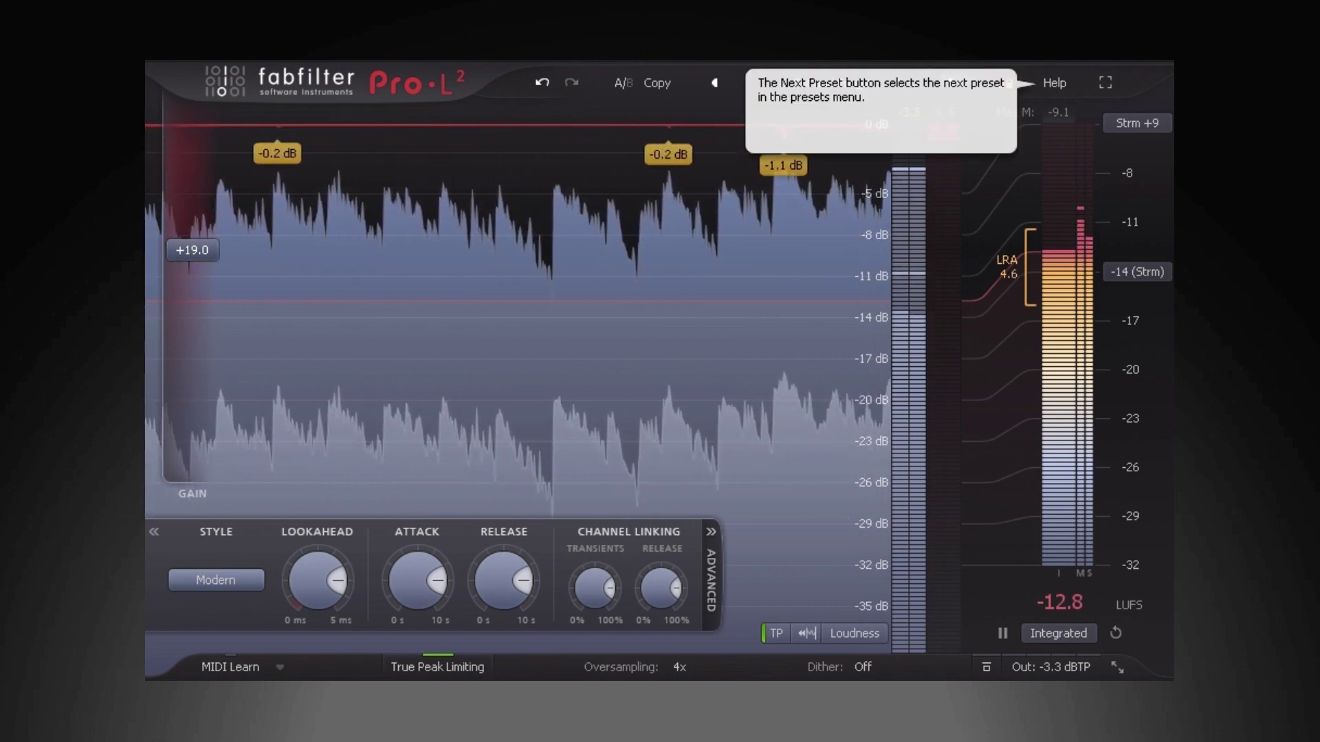
pyautogui.click(951, 83)
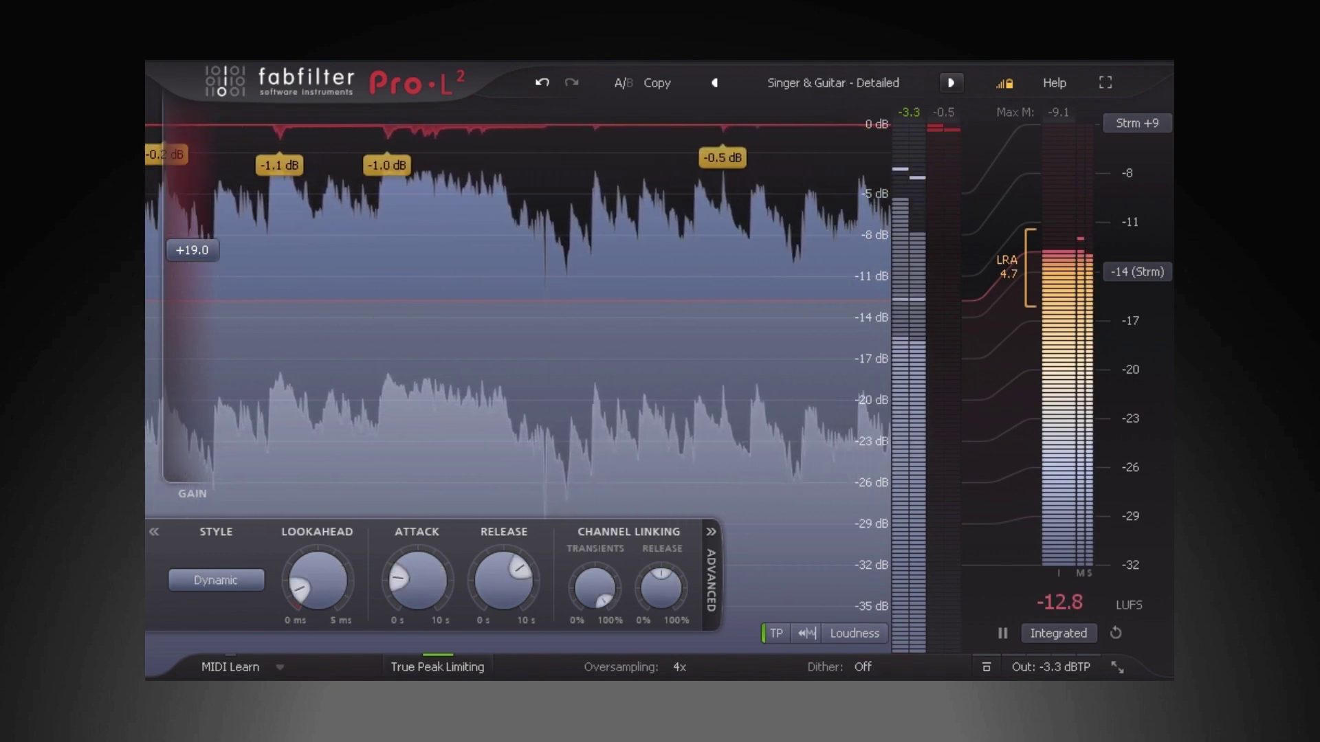
# Audition the presets from Slow Punch SM through Snappy Tight Limiting and Stylish Allround Limiting, stopping on Tonally Transparent.
pyautogui.click(951, 83)
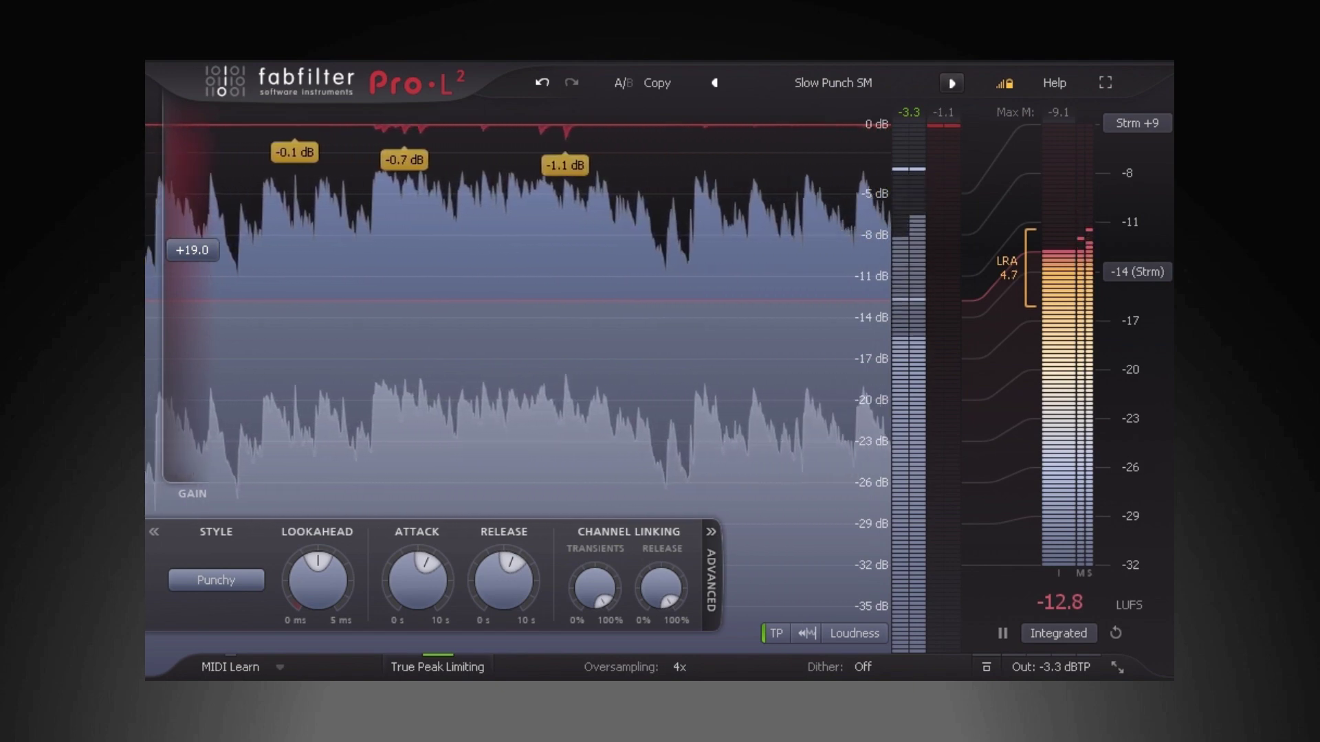
pyautogui.click(951, 82)
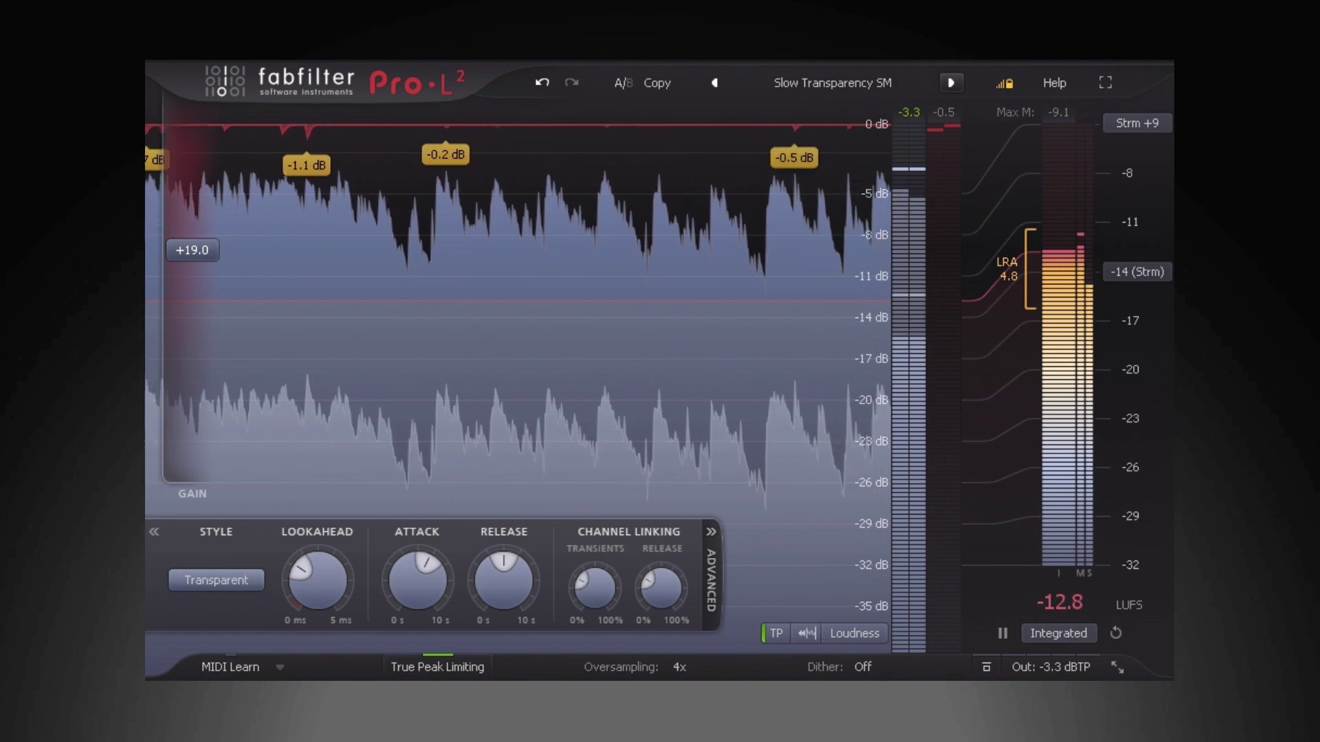
pyautogui.click(951, 82)
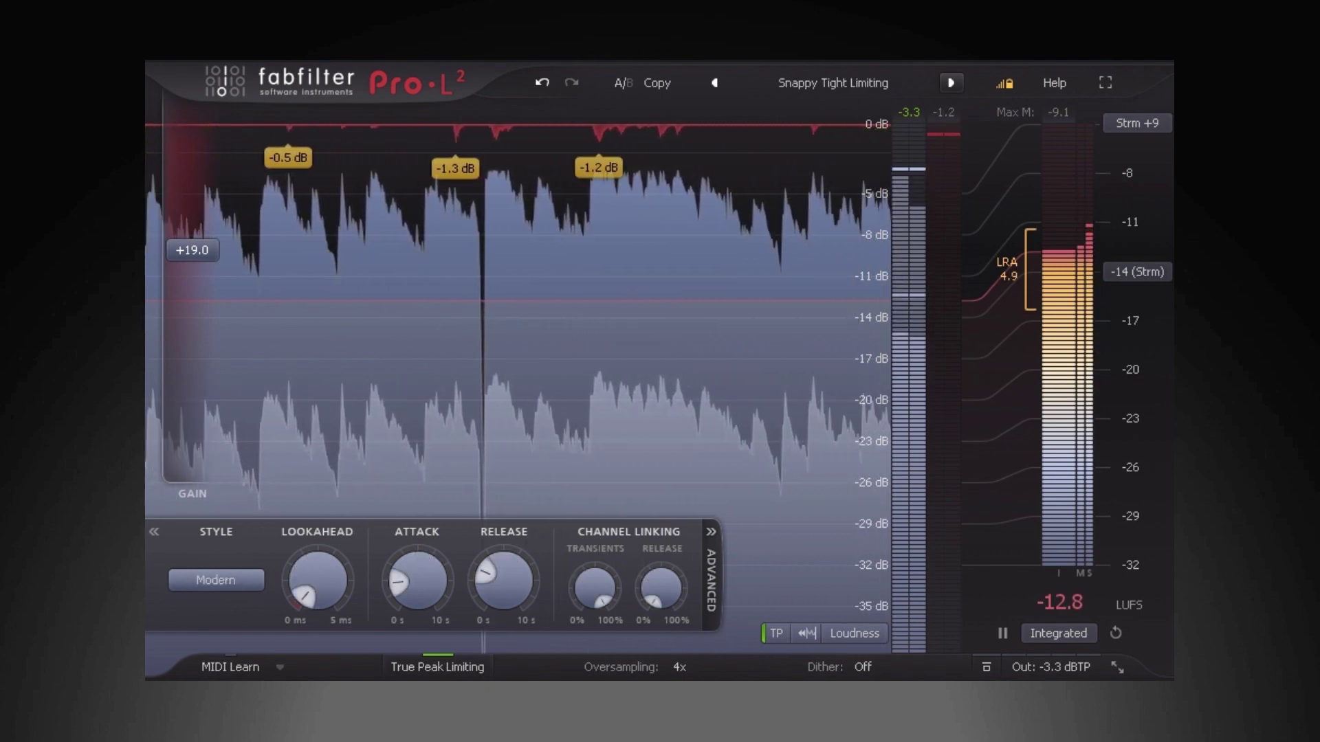
pyautogui.click(951, 82)
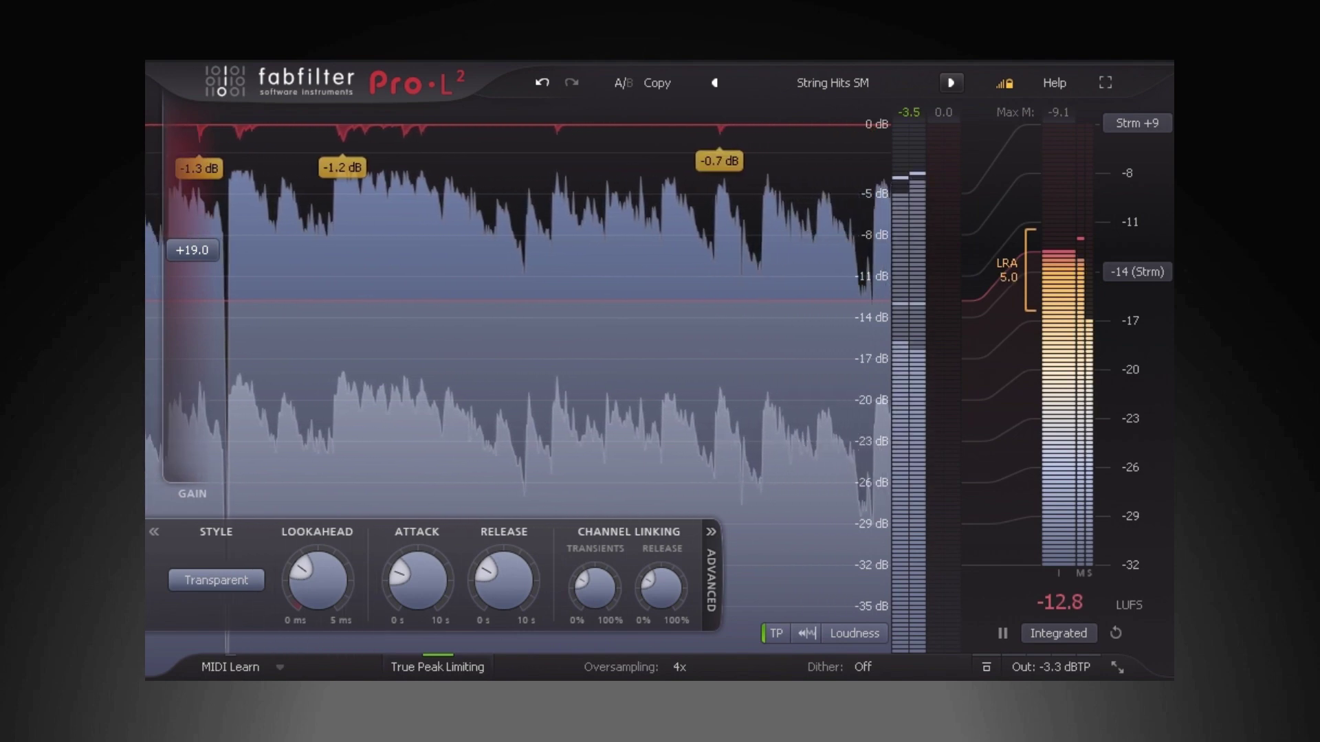
pyautogui.click(951, 83)
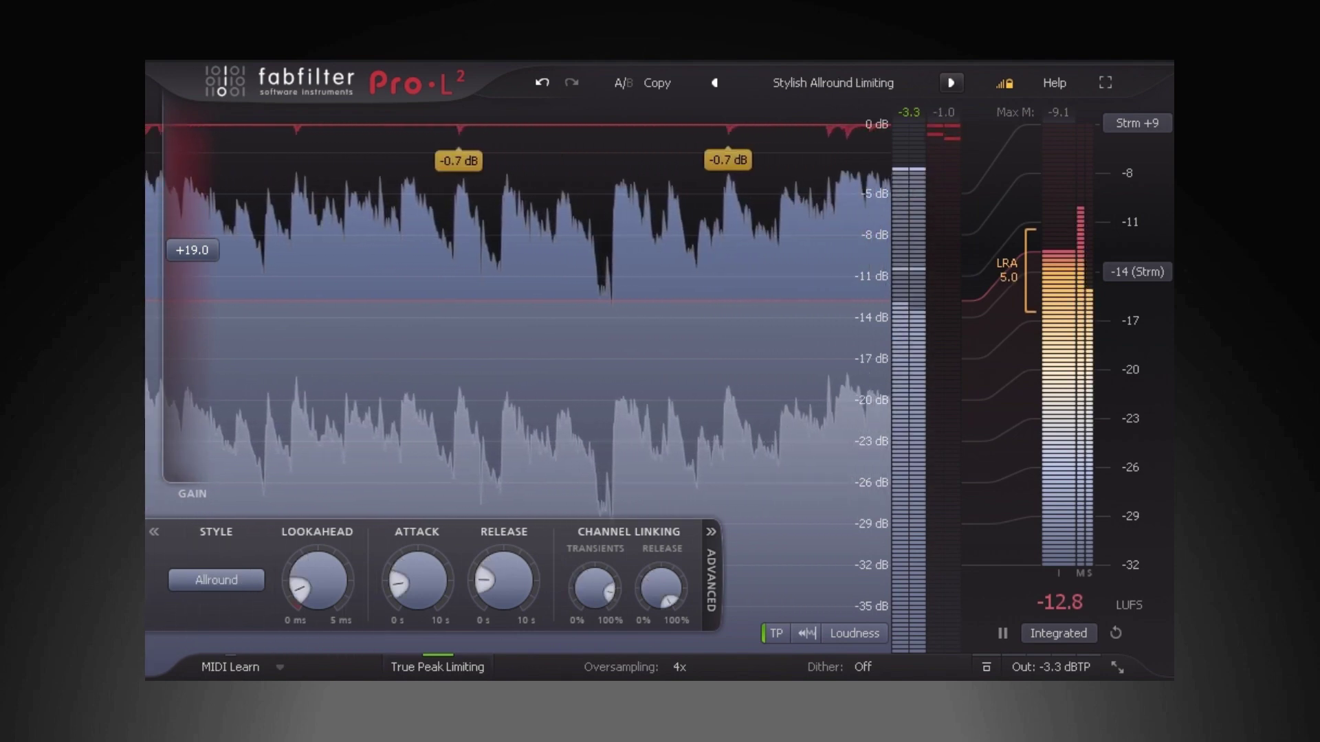
pyautogui.click(951, 83)
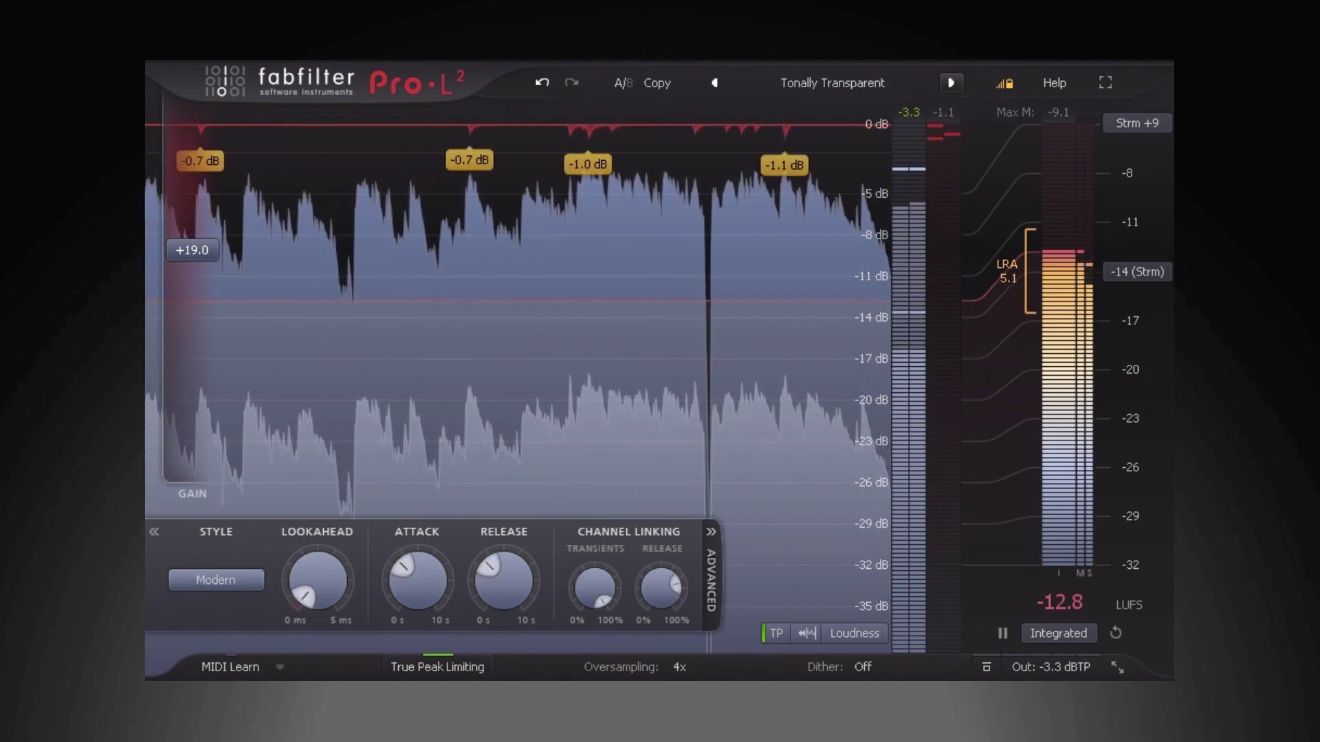
# Audition Final Few dB, Gentle and Musical, and Podcasts & Broadcast Voiceovers, and stop on the Singer & Guitar - Safe and Sound preset.
pyautogui.click(951, 82)
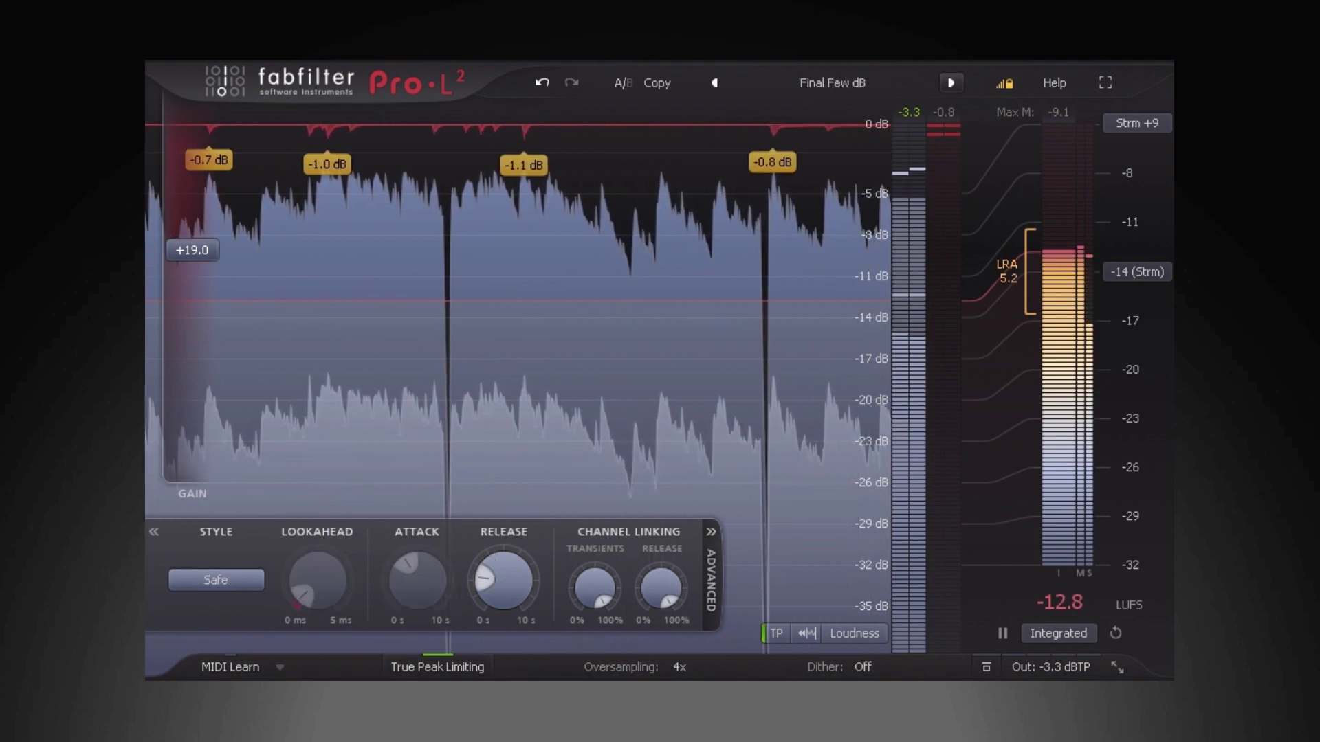
pyautogui.click(951, 82)
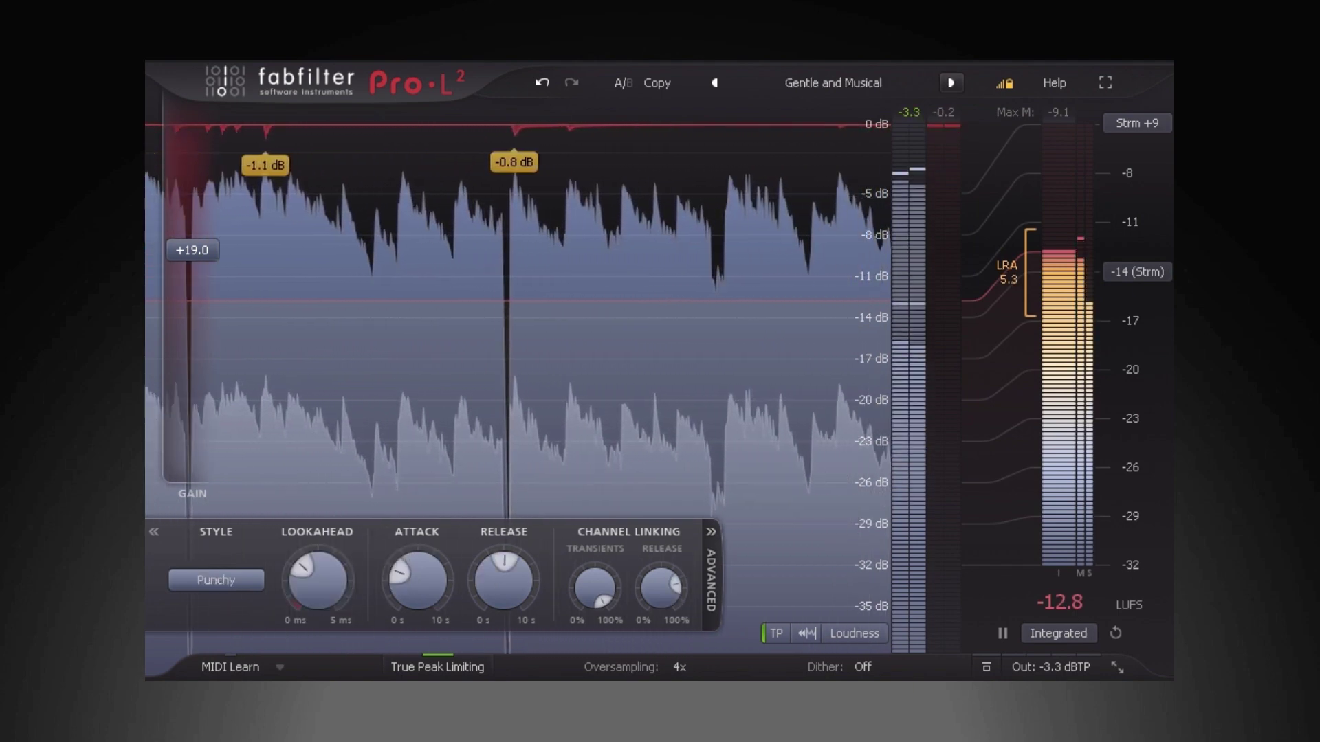
pyautogui.click(951, 82)
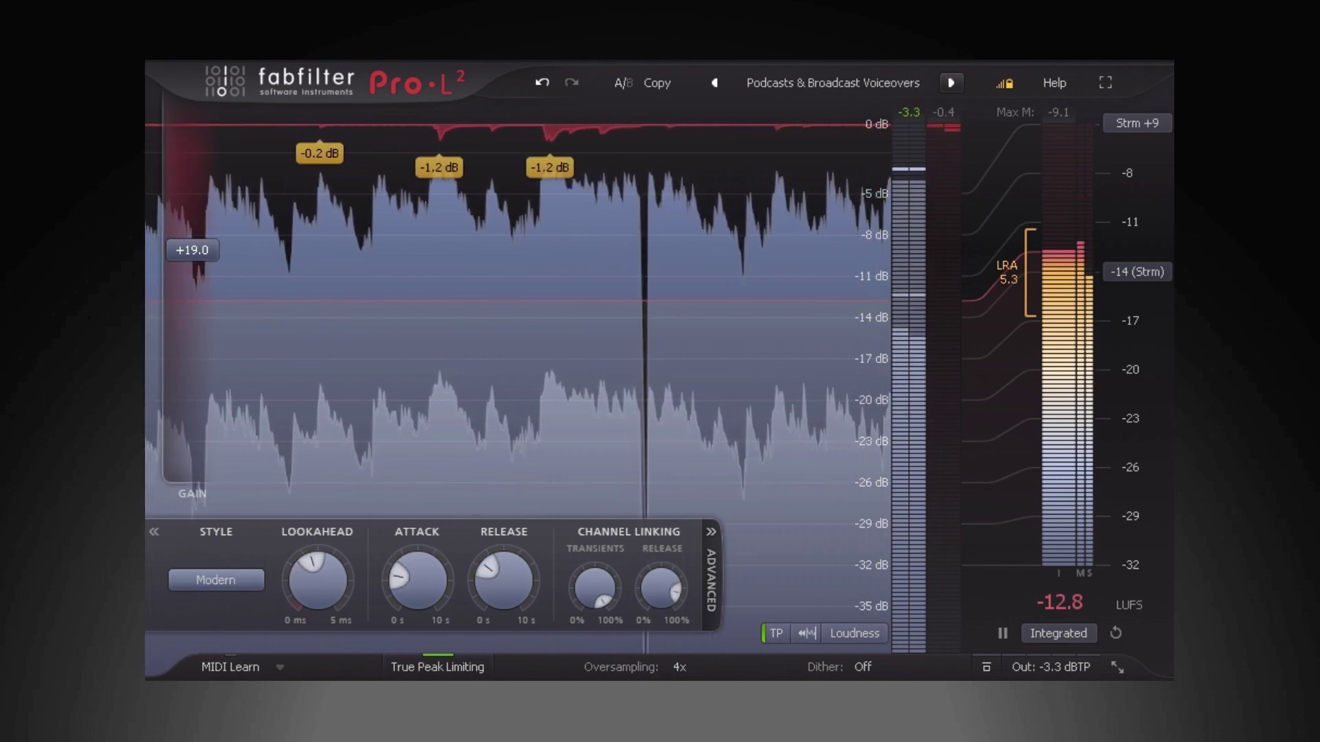
pyautogui.click(951, 82)
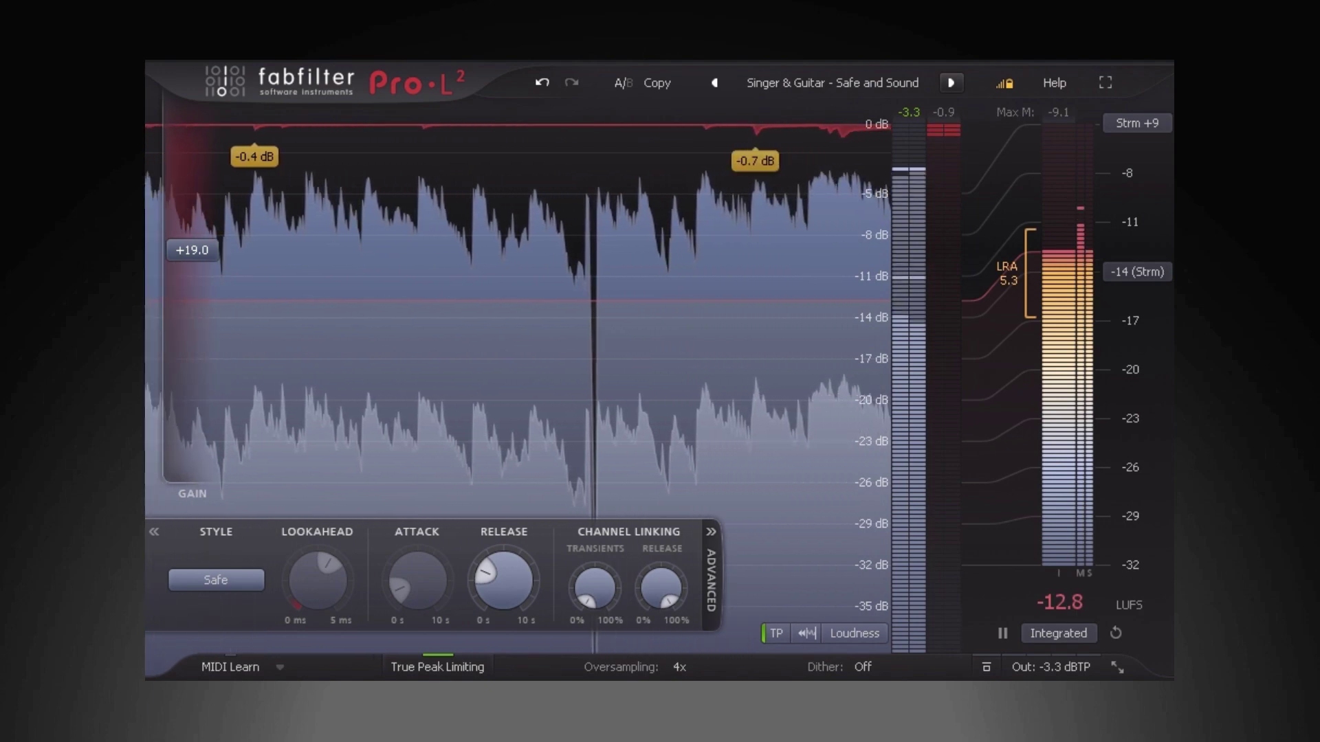
# Audition the mixing presets from Ac Guitar - Pleasant Limiting through Bass - Limiter 2, stopping on Drum Bus - Punchimus Maximus.
pyautogui.click(951, 83)
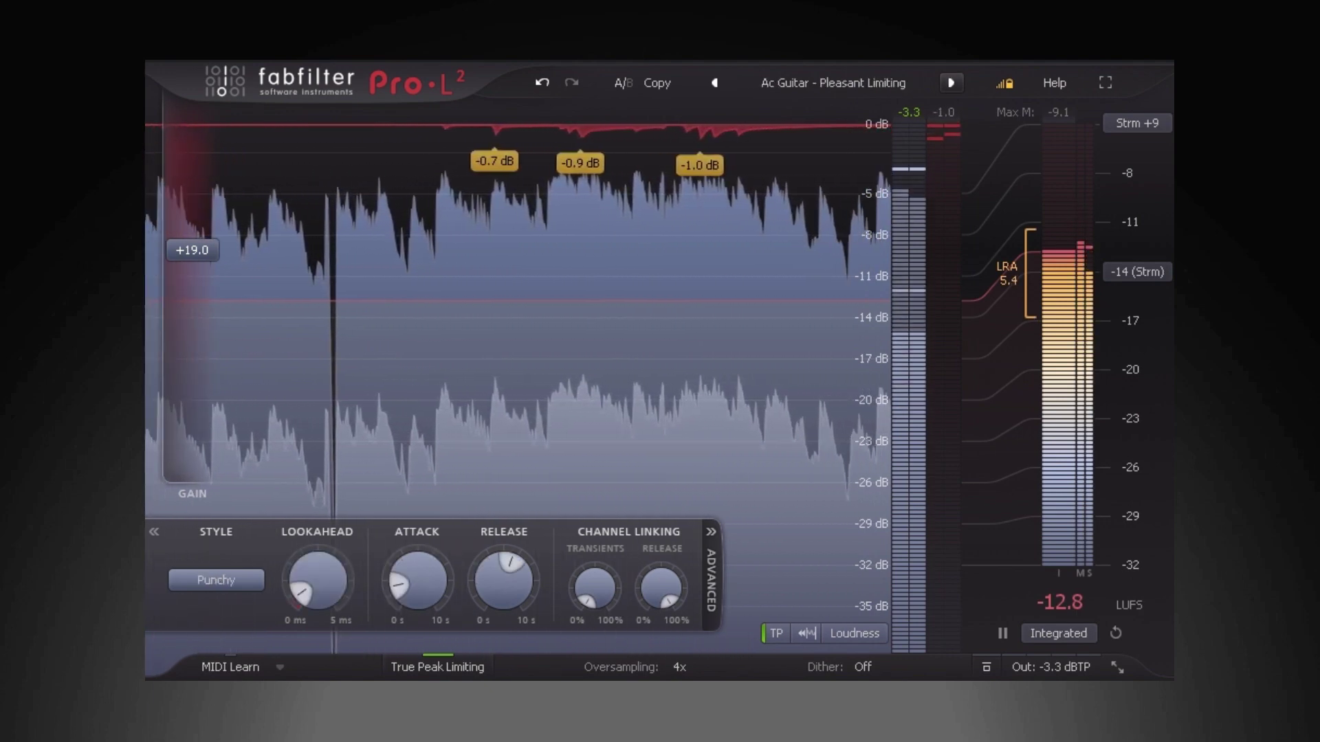
pyautogui.click(951, 82)
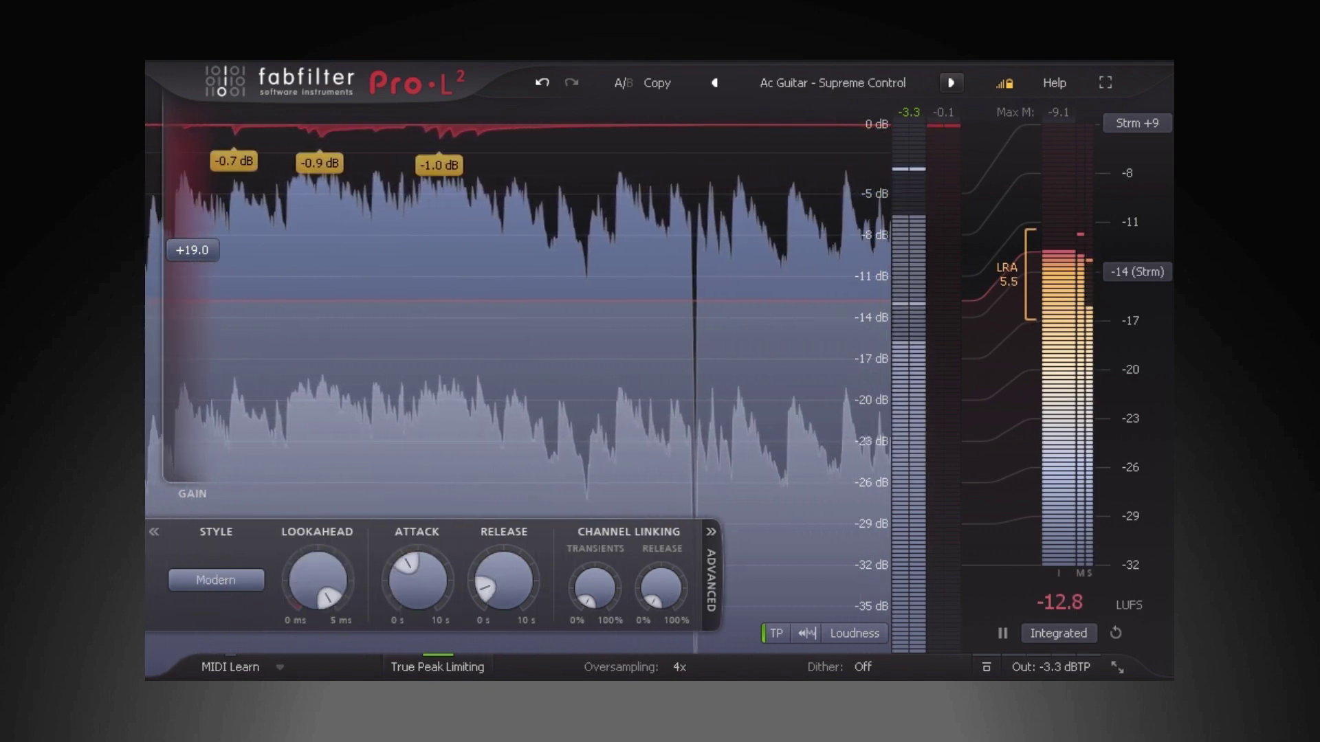
pyautogui.click(951, 82)
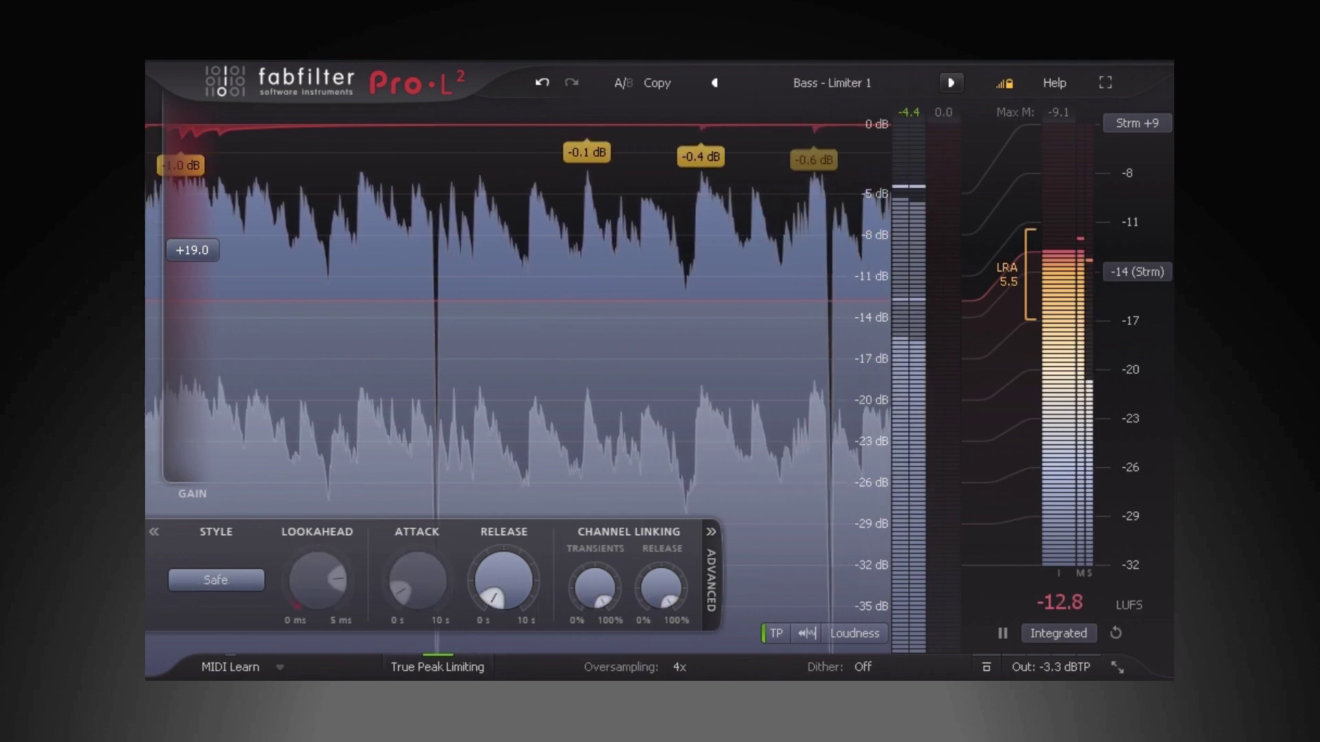
pyautogui.click(951, 82)
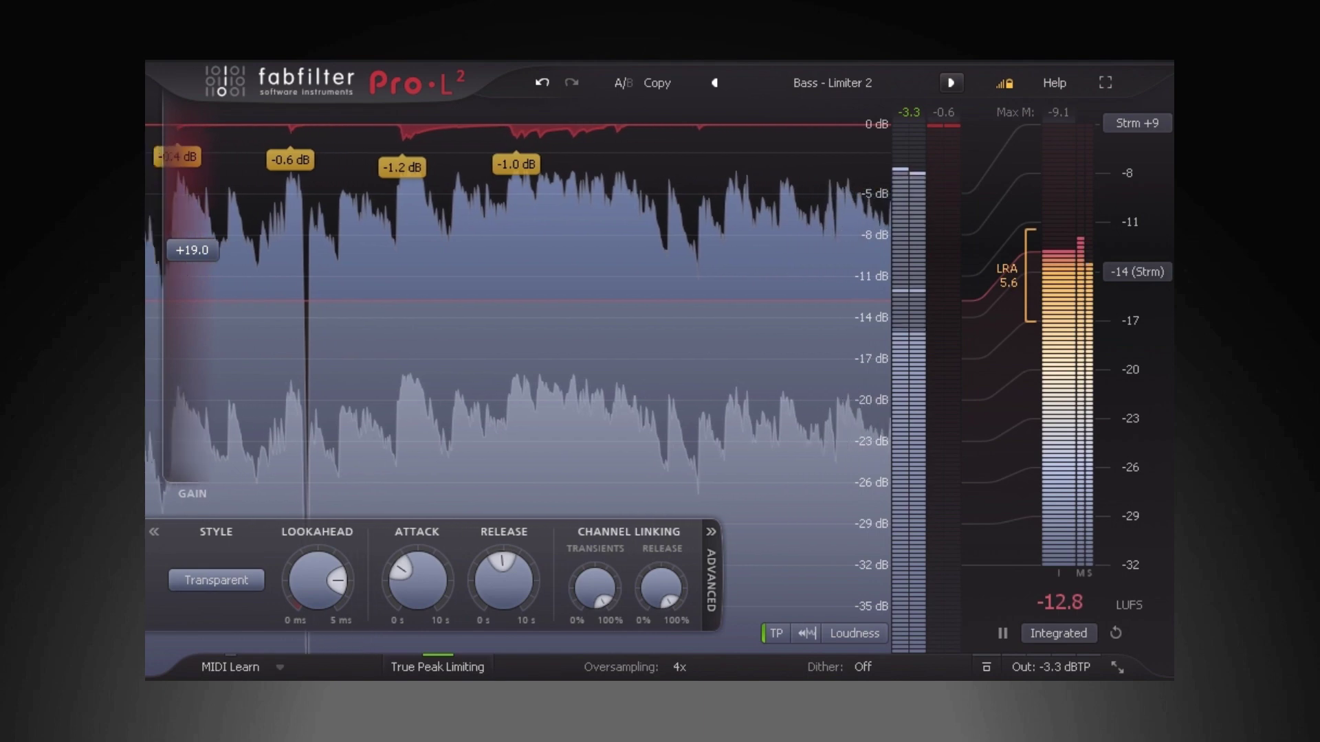
pyautogui.click(951, 82)
pyautogui.click(951, 82)
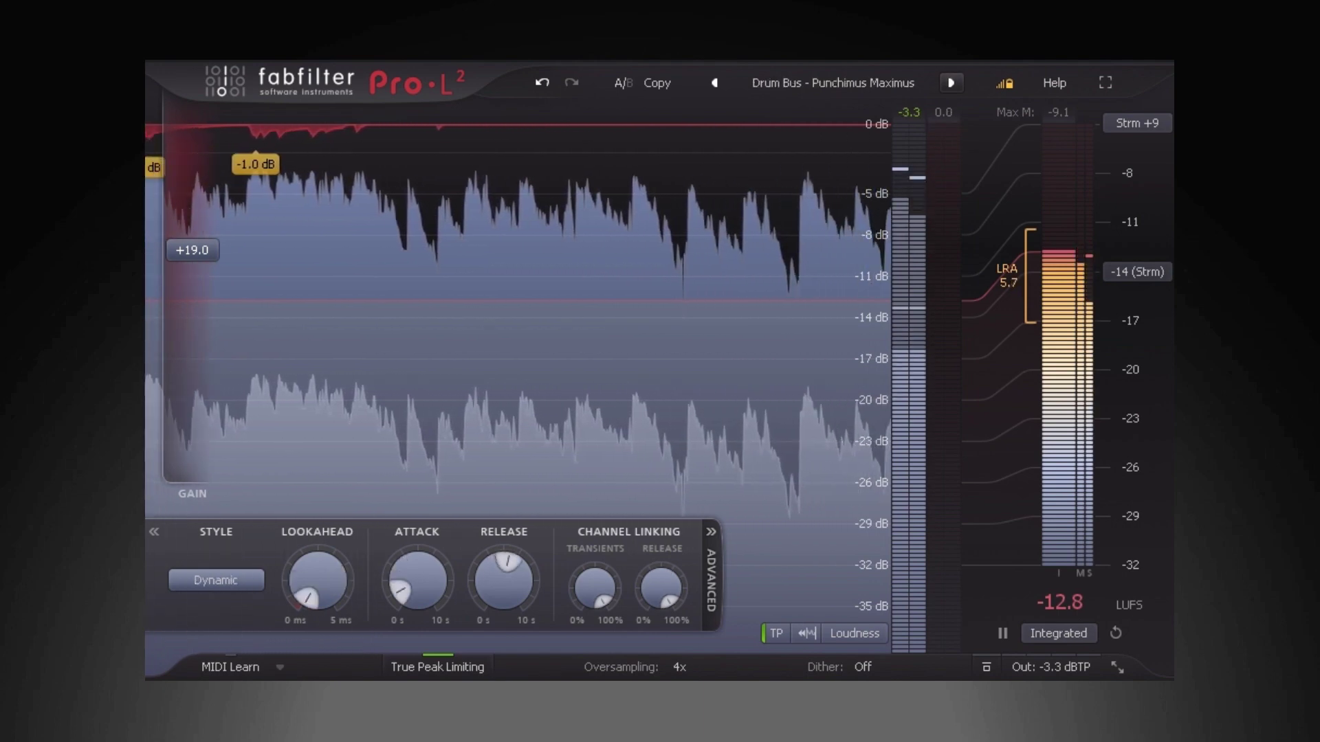
# Load the Default Setting preset and increase its lookahead time.
pyautogui.click(834, 83)
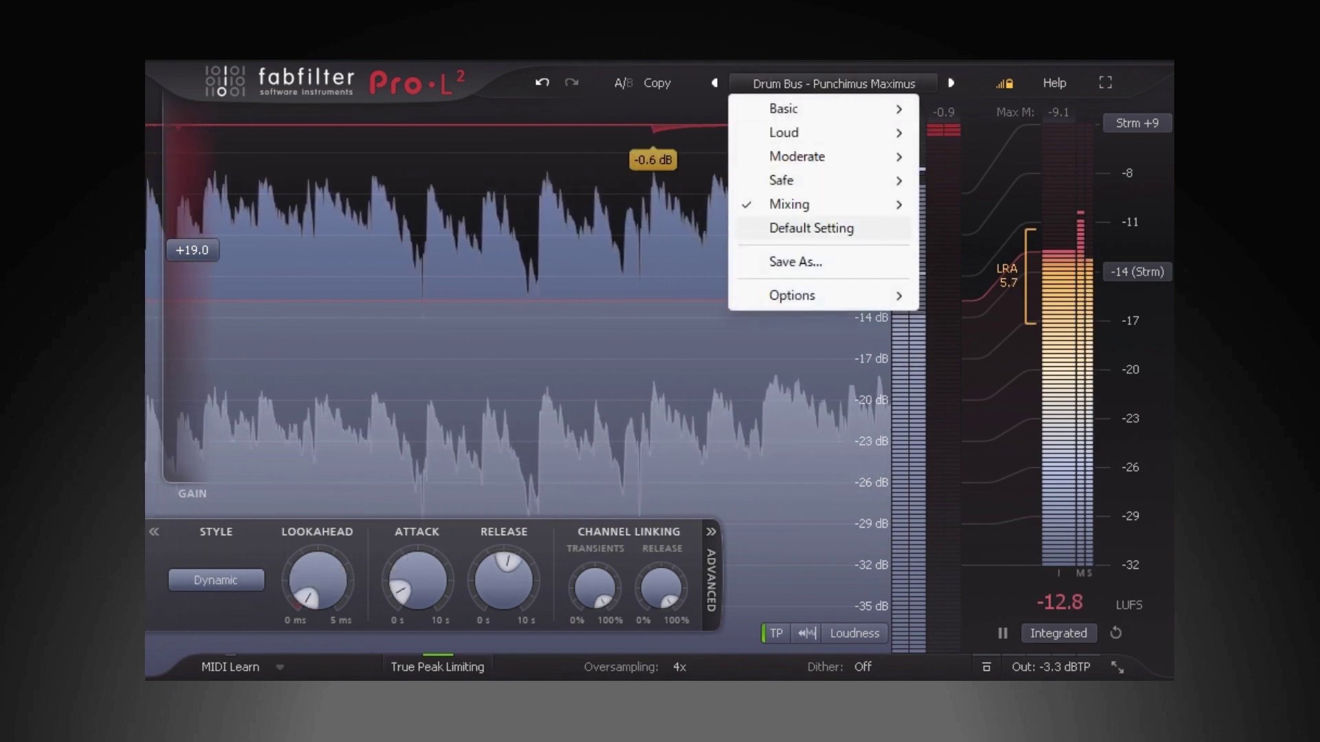
pyautogui.moveTo(824, 205)
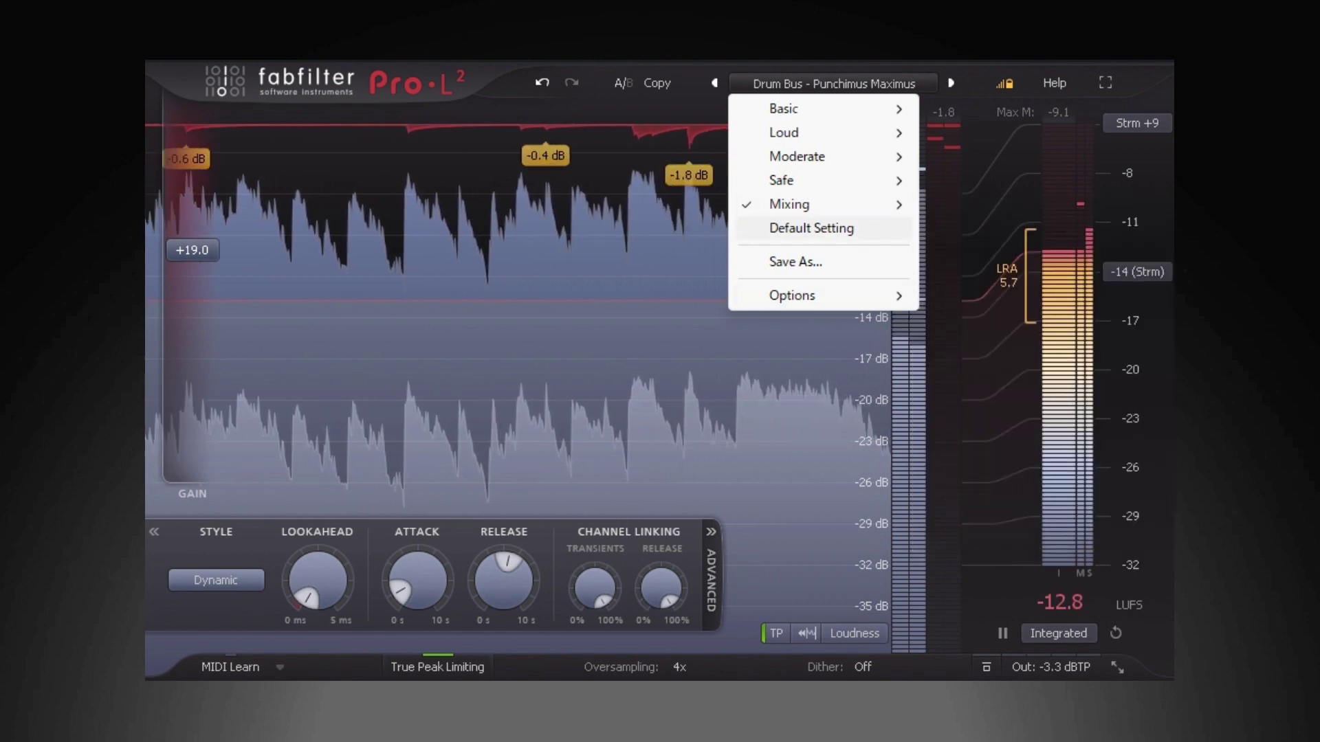
pyautogui.click(811, 227)
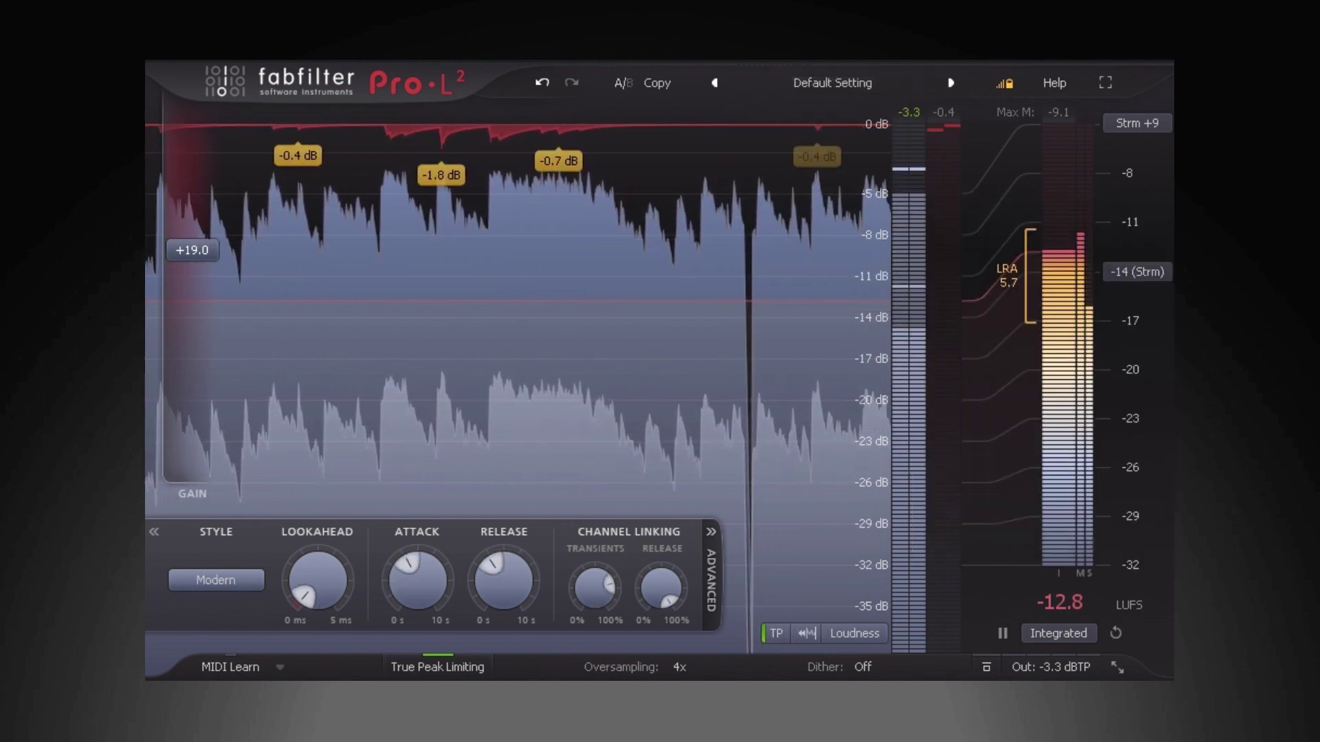
pyautogui.moveTo(318, 582)
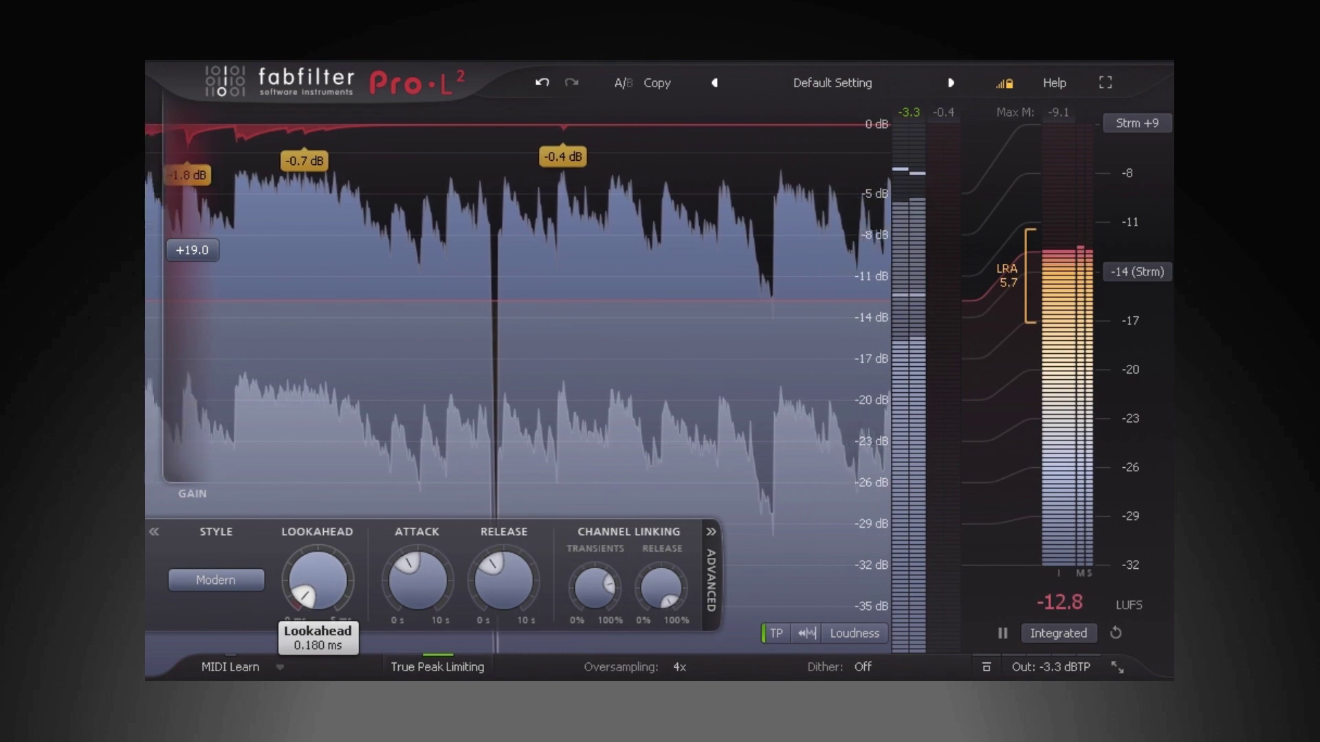
pyautogui.moveTo(318, 582); pyautogui.dragTo(317, 536)
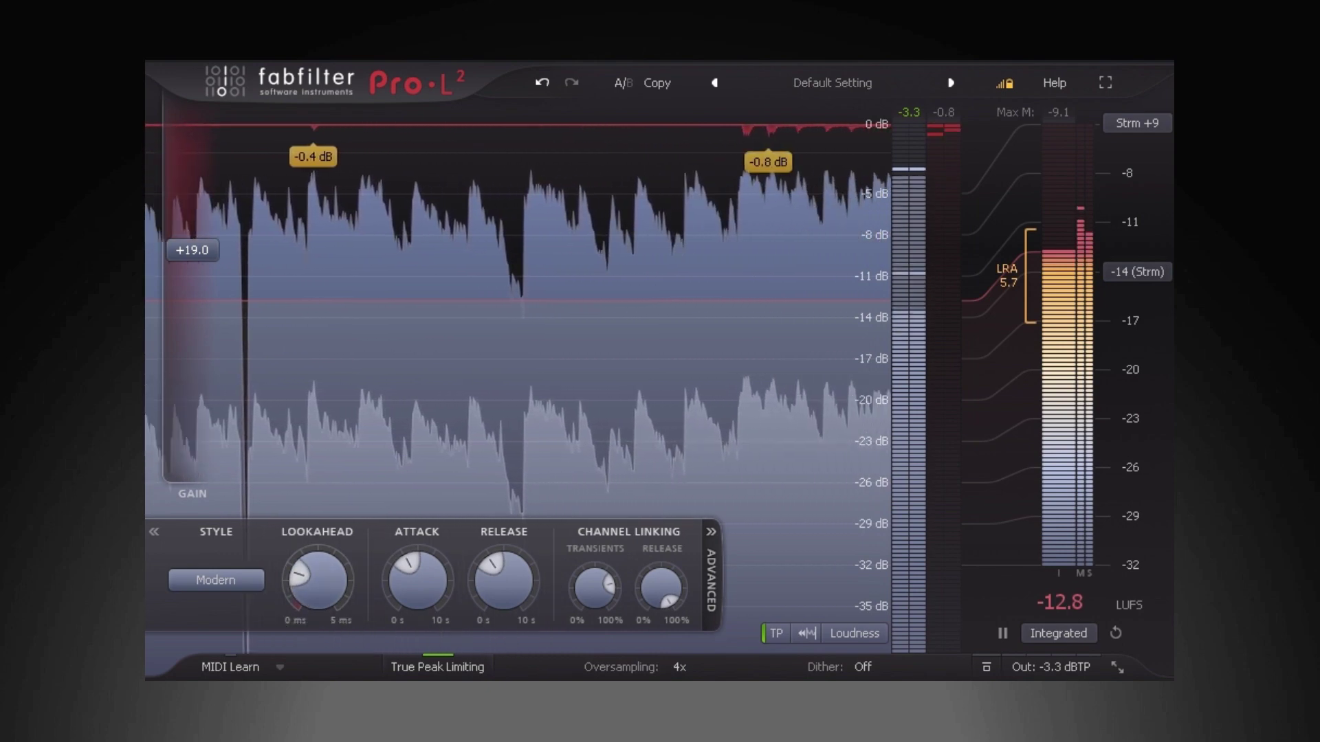
# Lower the attack time to 0.008 ms and raise the input gain to about +19.4 dB.
pyautogui.moveTo(417, 581)
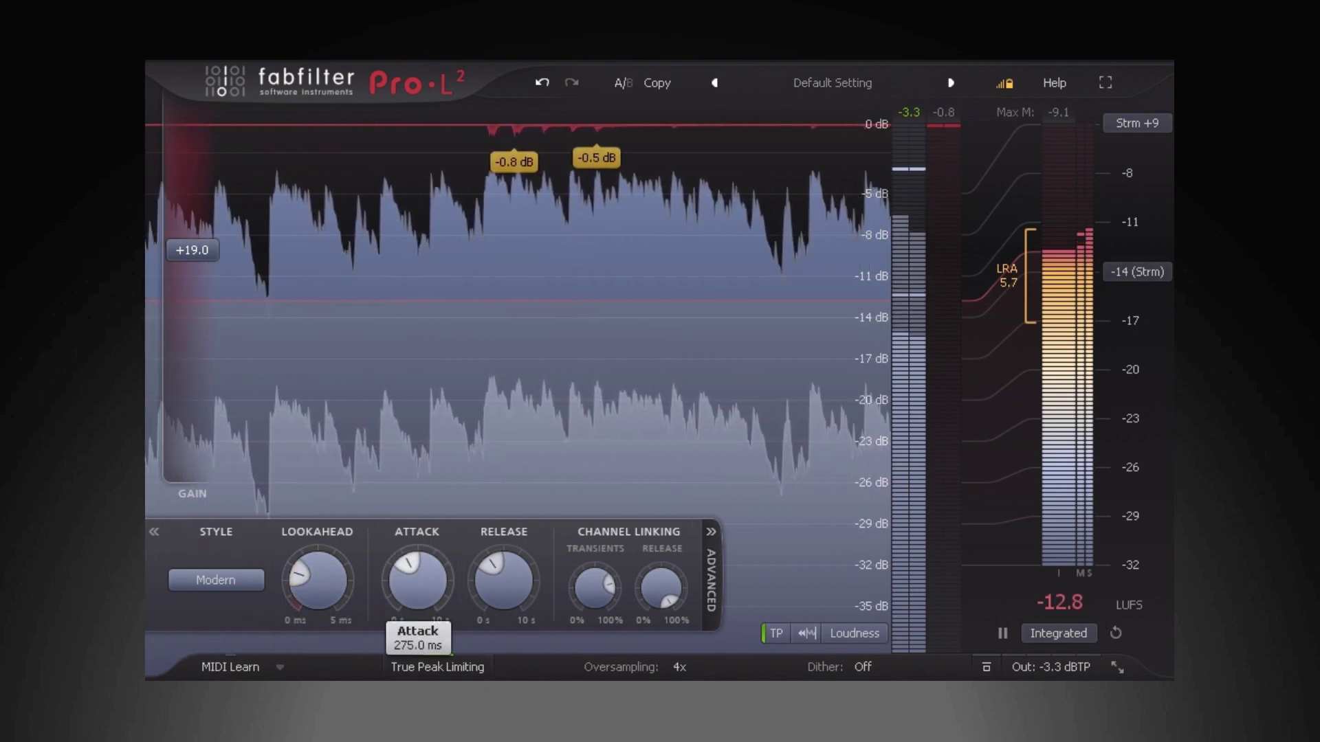
pyautogui.moveTo(418, 581); pyautogui.dragTo(418, 615)
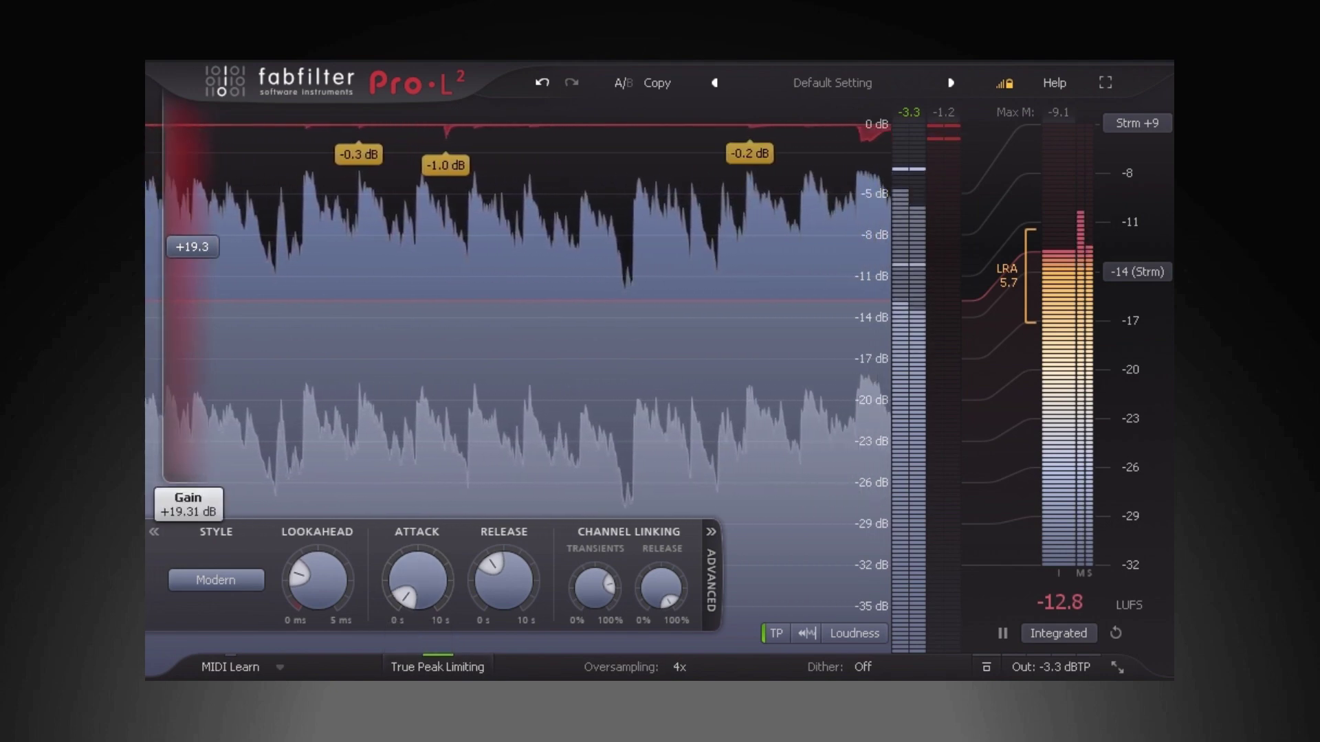
pyautogui.moveTo(192, 247); pyautogui.dragTo(192, 245)
# Lengthen the attack time to about 458.5 ms and raise the gain to about +20.1 dB.
pyautogui.moveTo(417, 581)
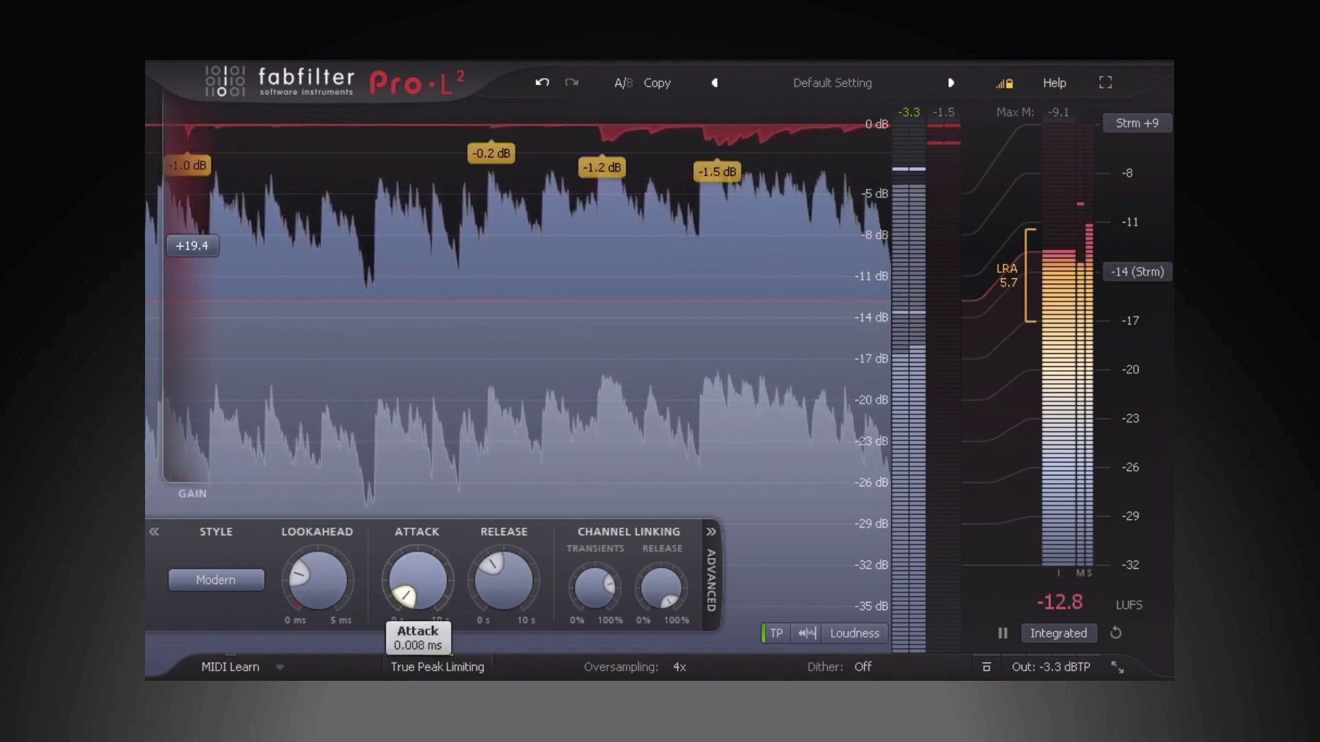
pyautogui.moveTo(418, 582); pyautogui.dragTo(418, 520)
pyautogui.moveTo(192, 246); pyautogui.dragTo(192, 238)
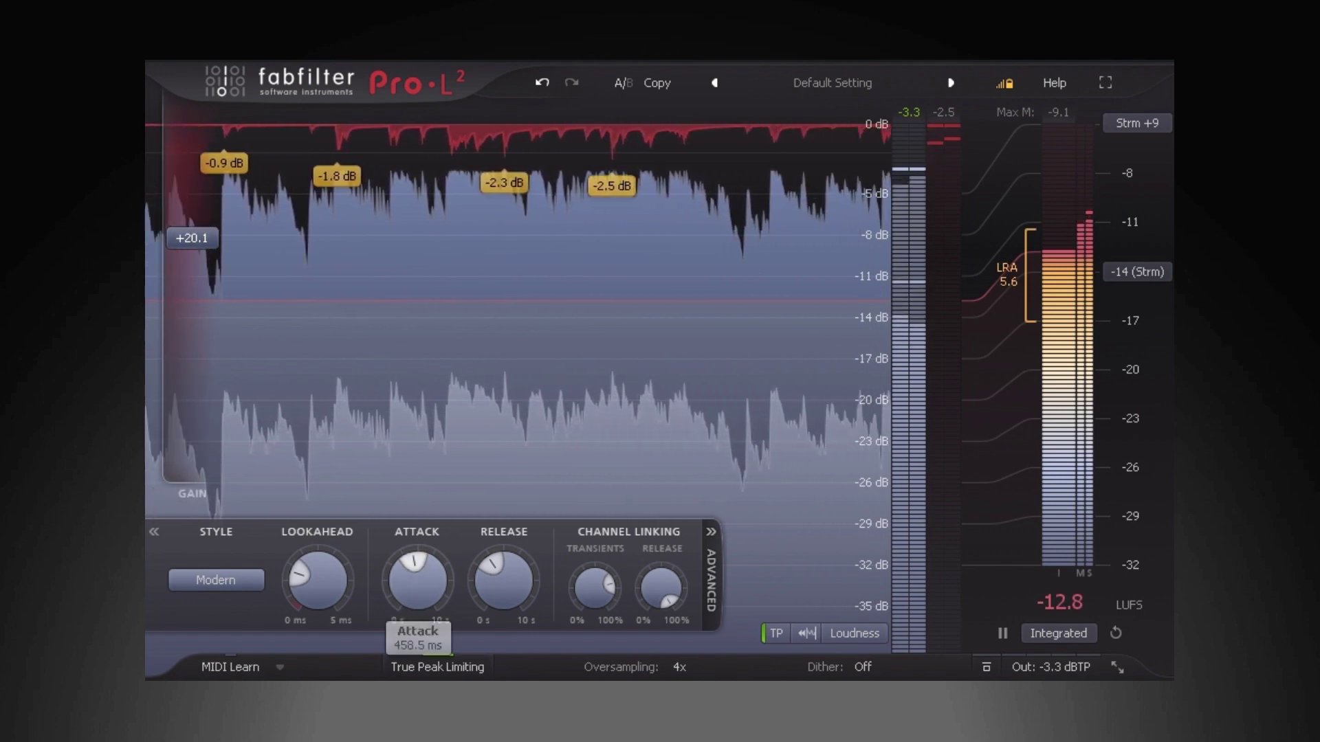
# Reduce the lookahead to 0 ms and lower the gain to about +19.3 dB.
pyautogui.moveTo(317, 578); pyautogui.dragTo(317, 607)
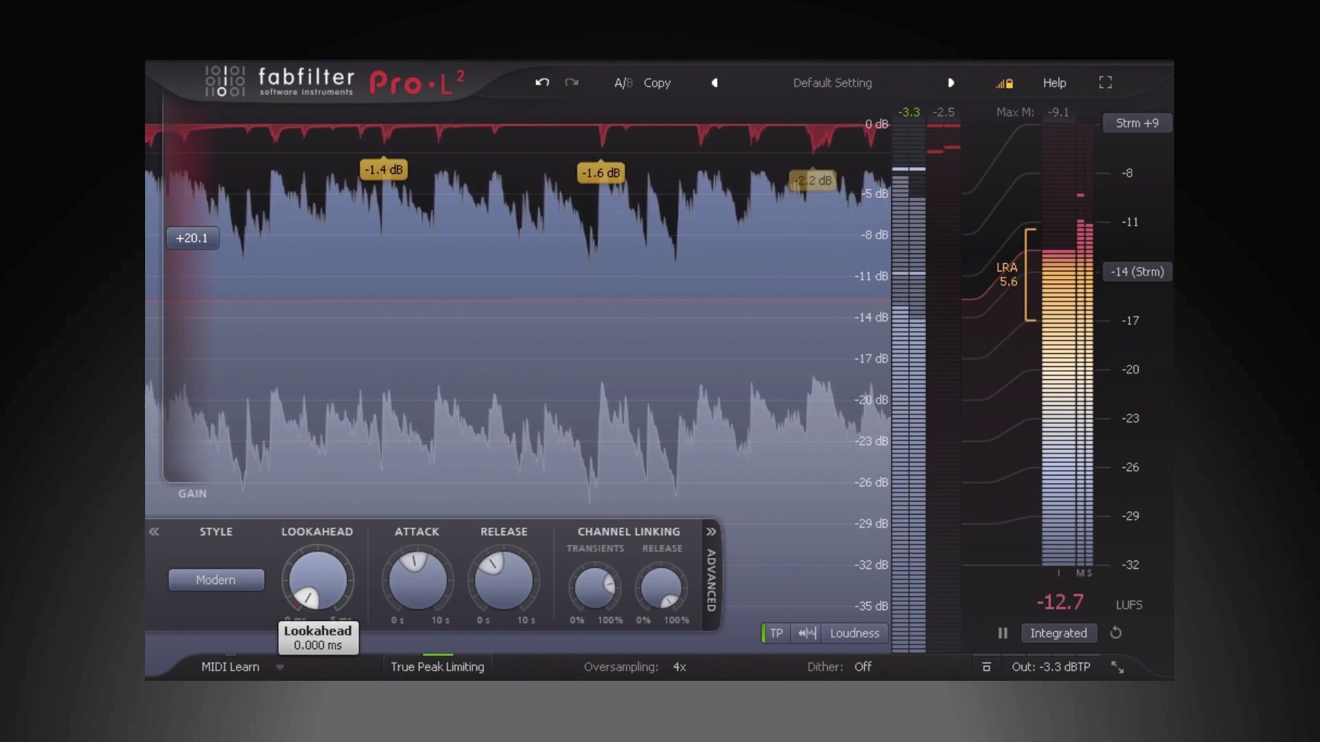
pyautogui.moveTo(193, 238)
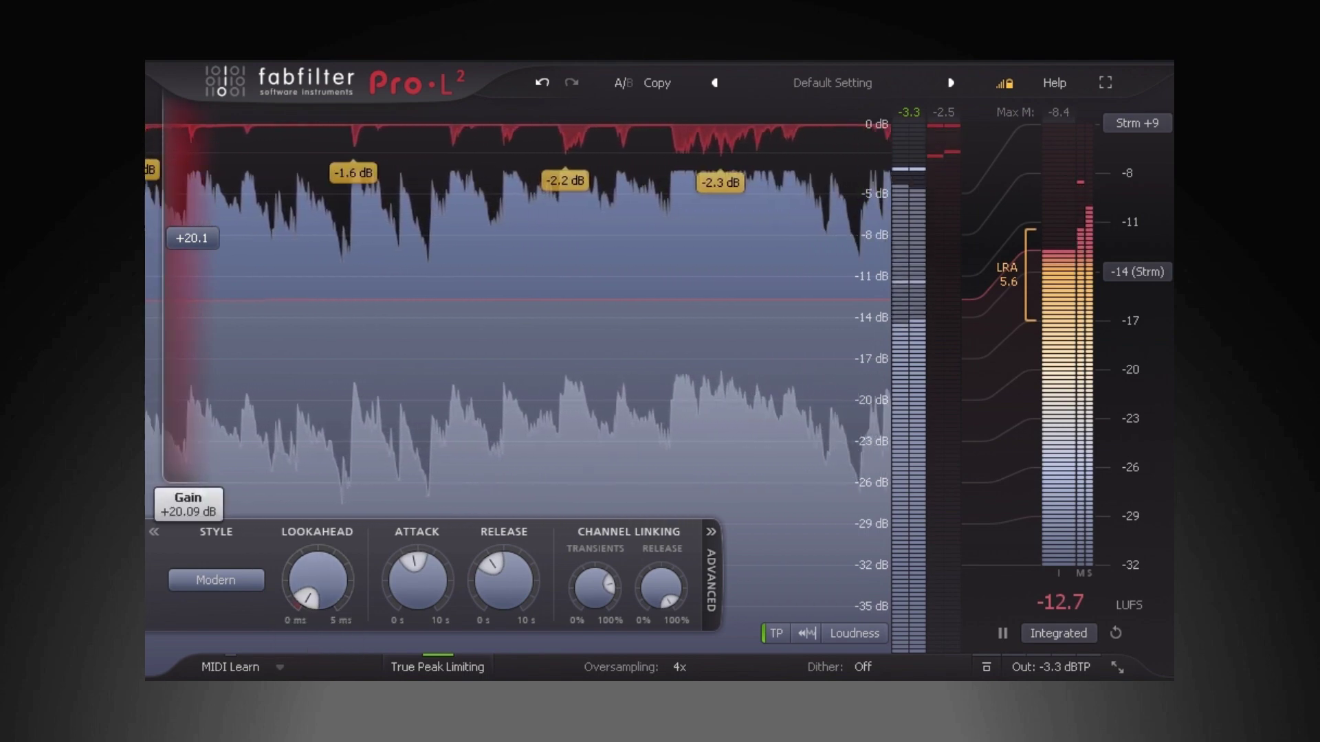
pyautogui.moveTo(193, 239)
pyautogui.mouseDown()
pyautogui.moveTo(193, 319)
pyautogui.moveTo(192, 228)
pyautogui.moveTo(193, 249)
pyautogui.mouseUp()
# Shorten the attack time and lower the gain to about +19.0 dB.
pyautogui.moveTo(418, 581); pyautogui.dragTo(417, 610)
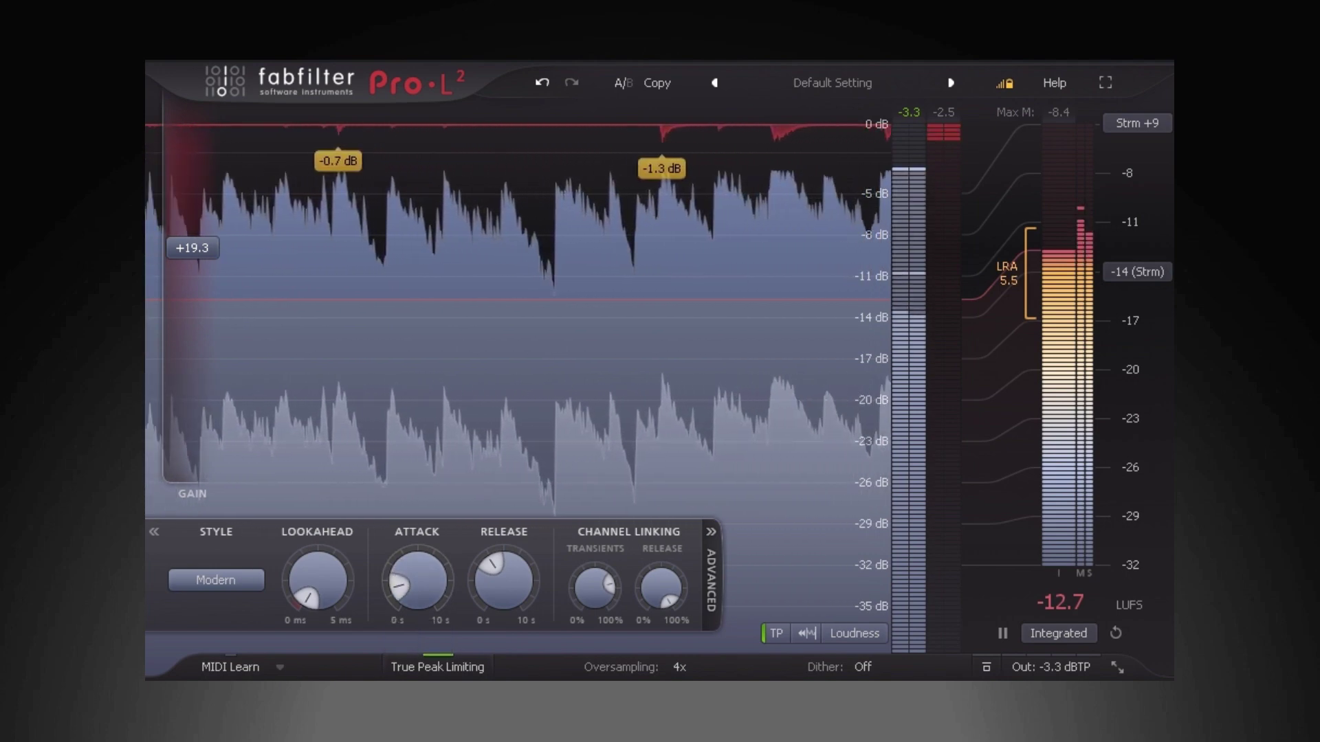
pyautogui.moveTo(193, 248)
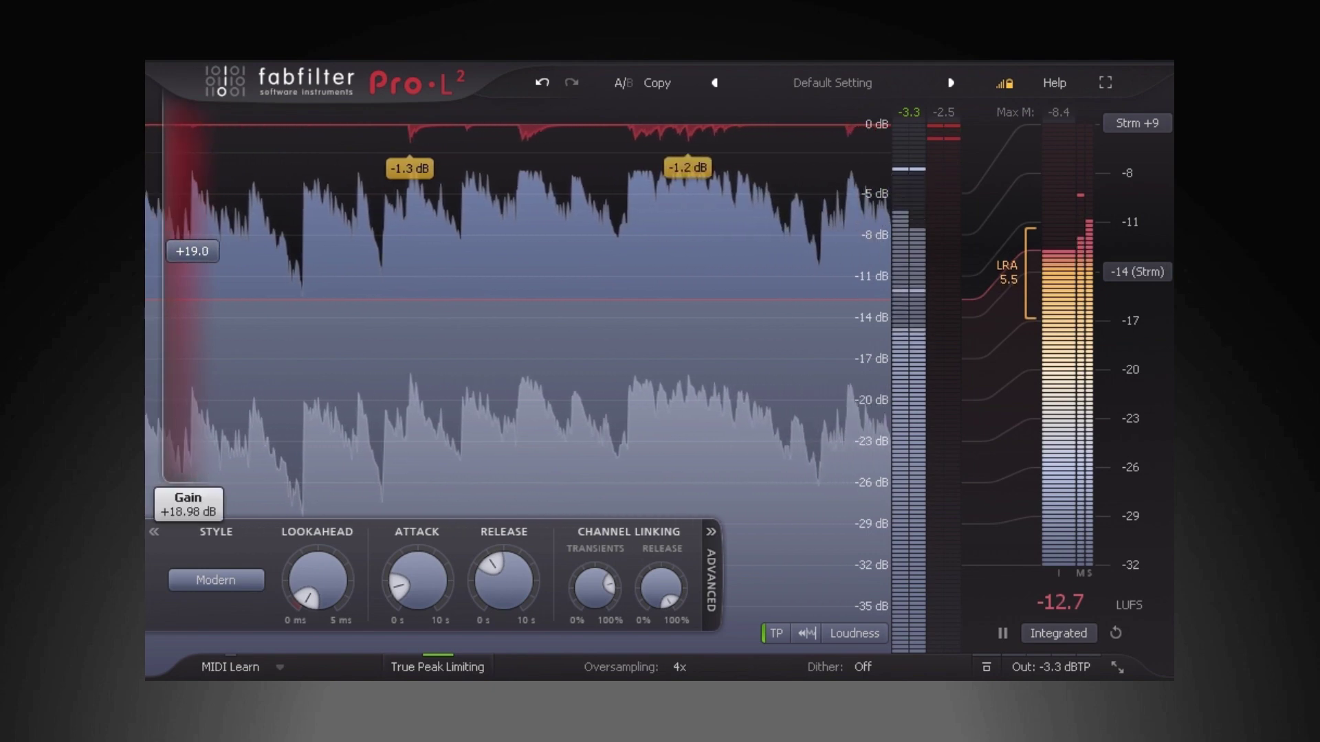